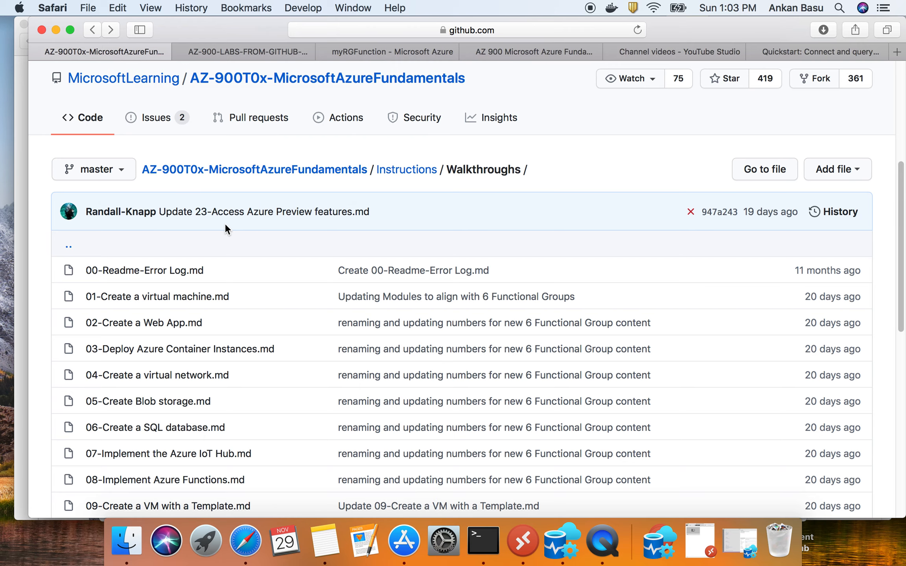
Open the walkthrough file 09-Create a VM with a Template.md from the Walkthroughs folder.
{"action": "scroll", "coordinate": [264, 363], "scroll_direction": "down", "scroll_amount": 1}
{"action": "scroll", "coordinate": [264, 363], "scroll_direction": "down", "scroll_amount": 1}
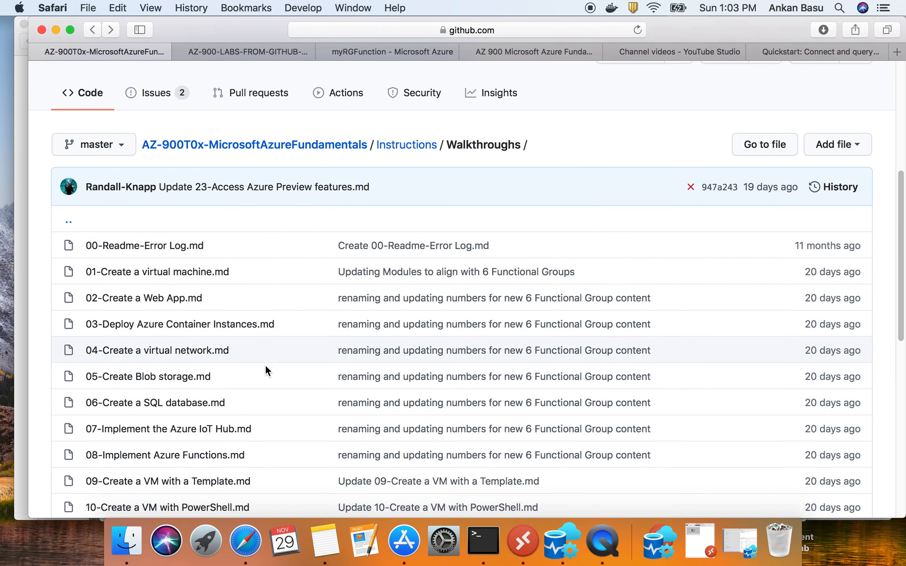
{"action": "left_click_drag", "start_coordinate": [258, 483], "coordinate": [89, 483]}
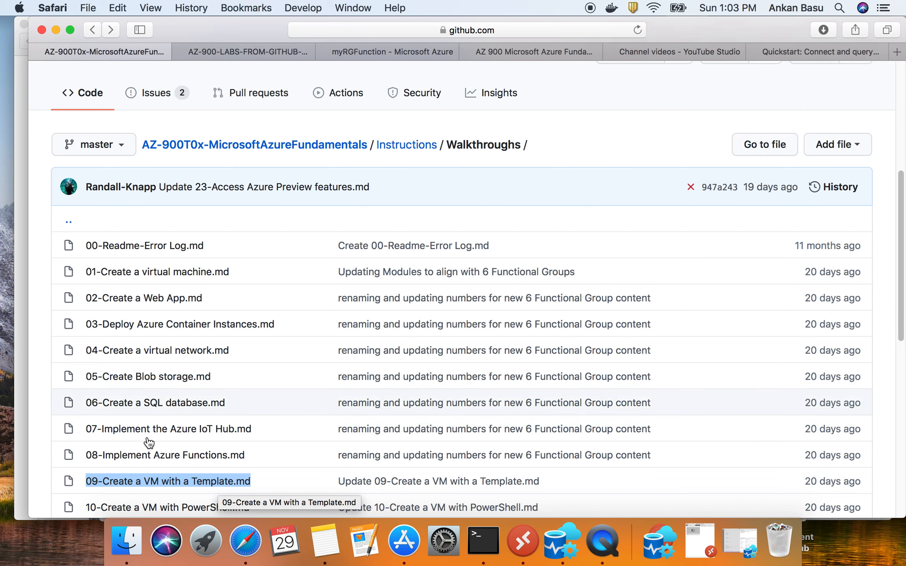
{"action": "left_click", "coordinate": [183, 482]}
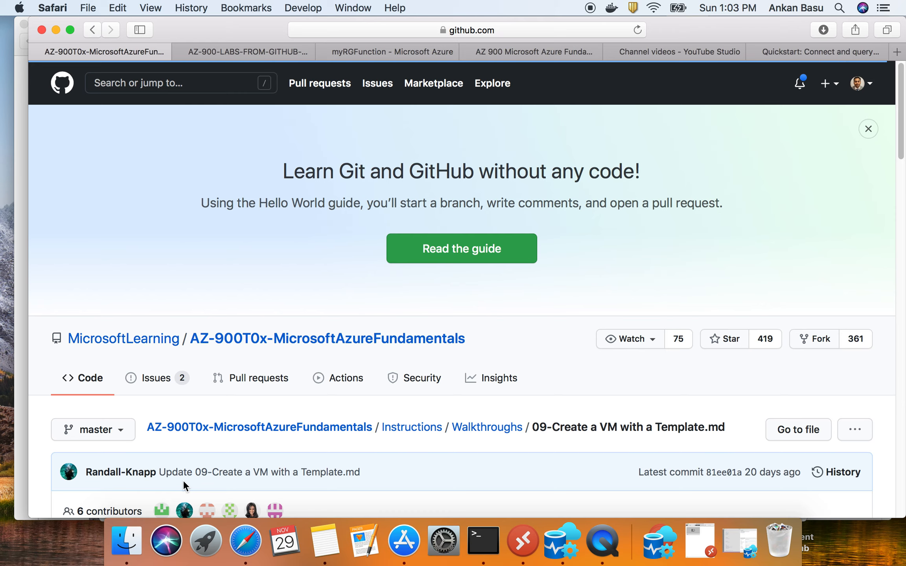
Open the Azure Quickstart Templates gallery linked in Task 1 in a new tab and switch to it.
{"action": "scroll", "coordinate": [192, 414], "scroll_direction": "down", "scroll_amount": 10}
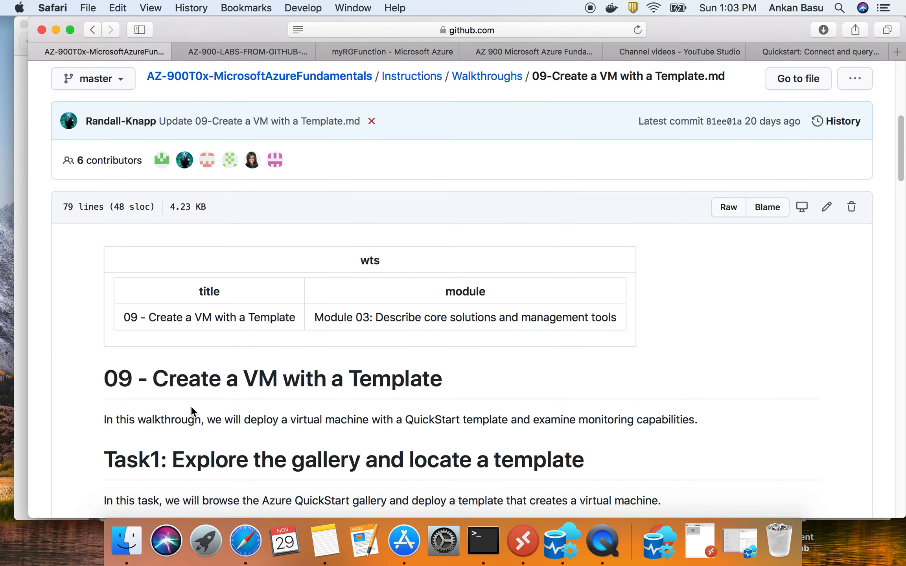
{"action": "scroll", "coordinate": [191, 411], "scroll_direction": "down", "scroll_amount": 3}
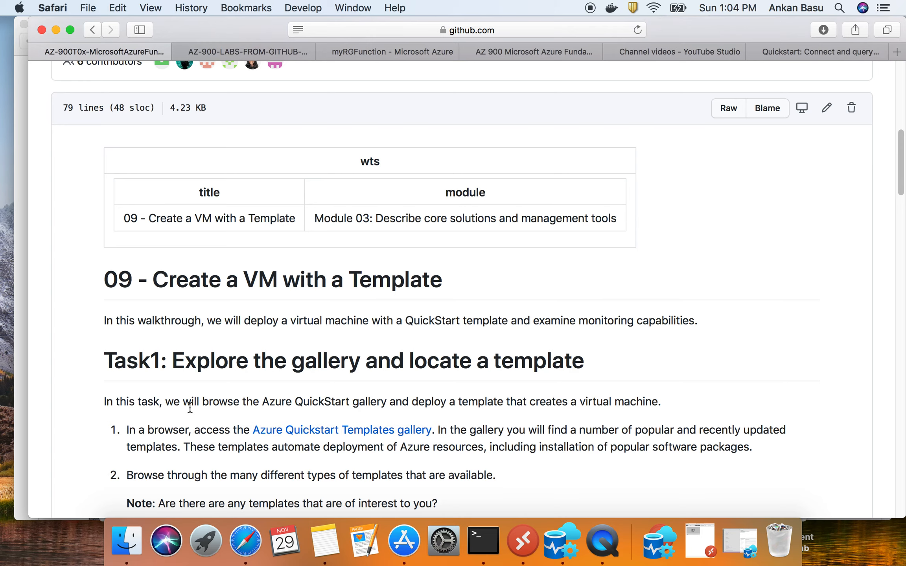
{"action": "scroll", "coordinate": [190, 409], "scroll_direction": "down", "scroll_amount": 3}
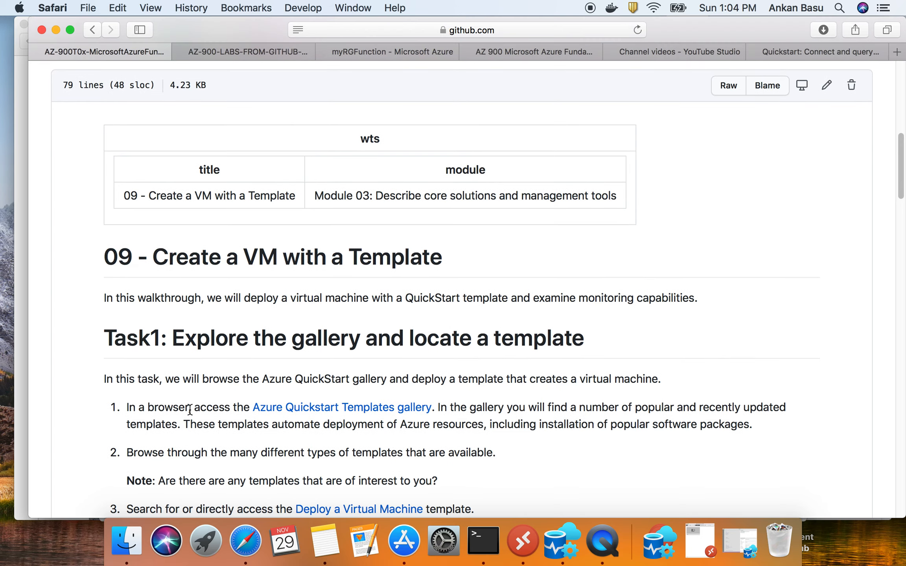
{"action": "scroll", "coordinate": [189, 411], "scroll_direction": "down", "scroll_amount": 3}
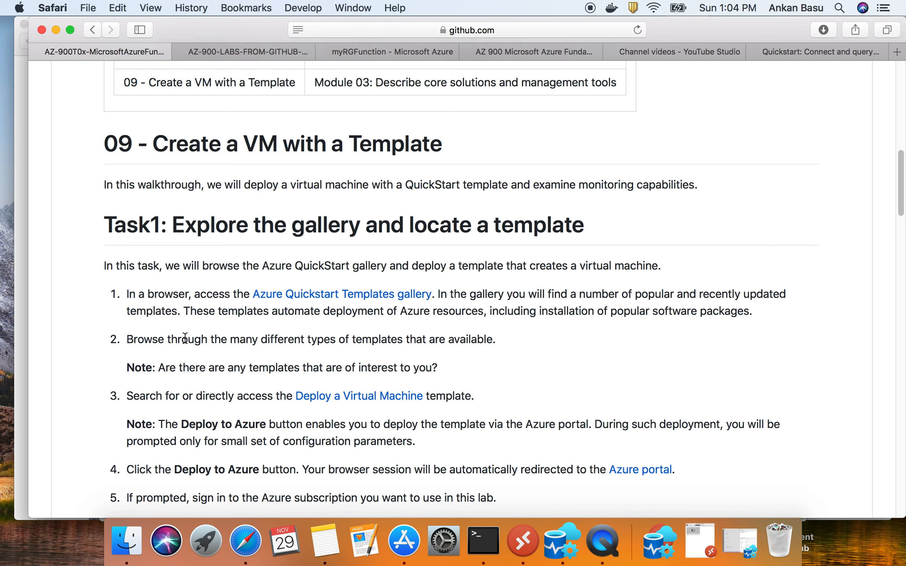
{"action": "right_click", "coordinate": [297, 297]}
{"action": "left_click", "coordinate": [320, 300]}
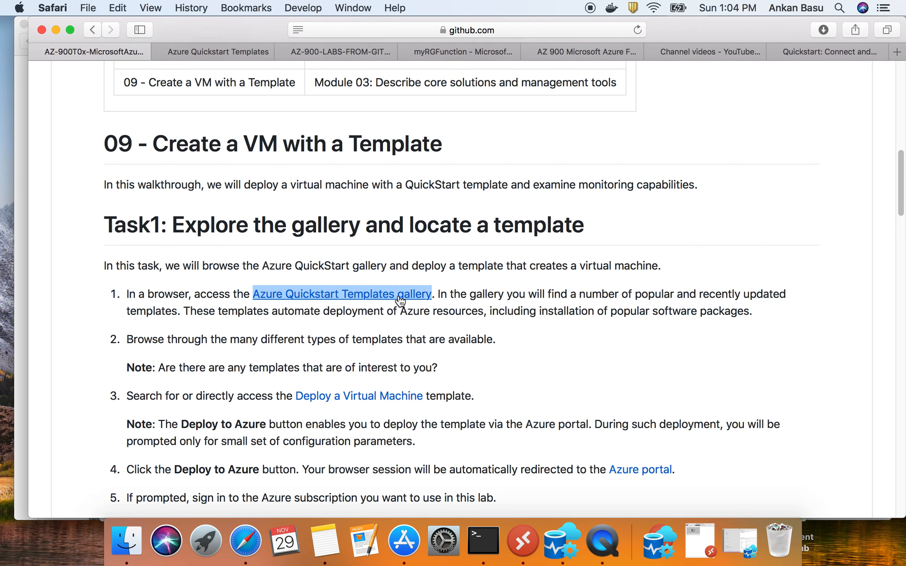
{"action": "left_click", "coordinate": [225, 51]}
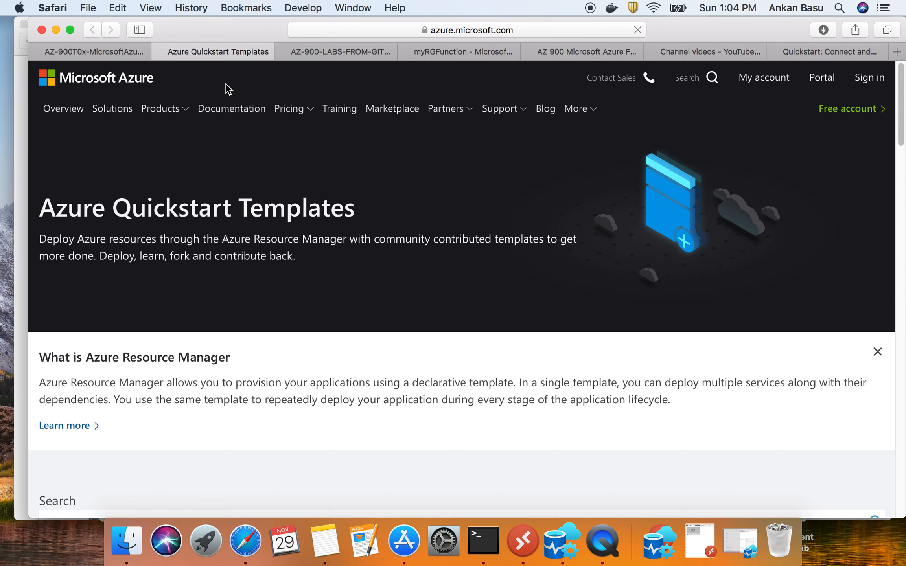
Browse the Azure Quickstart Templates gallery, examining the number of templates and the most popular and recently updated ones.
{"action": "scroll", "coordinate": [389, 245], "scroll_direction": "down", "scroll_amount": 5}
{"action": "scroll", "coordinate": [389, 248], "scroll_direction": "down", "scroll_amount": 4}
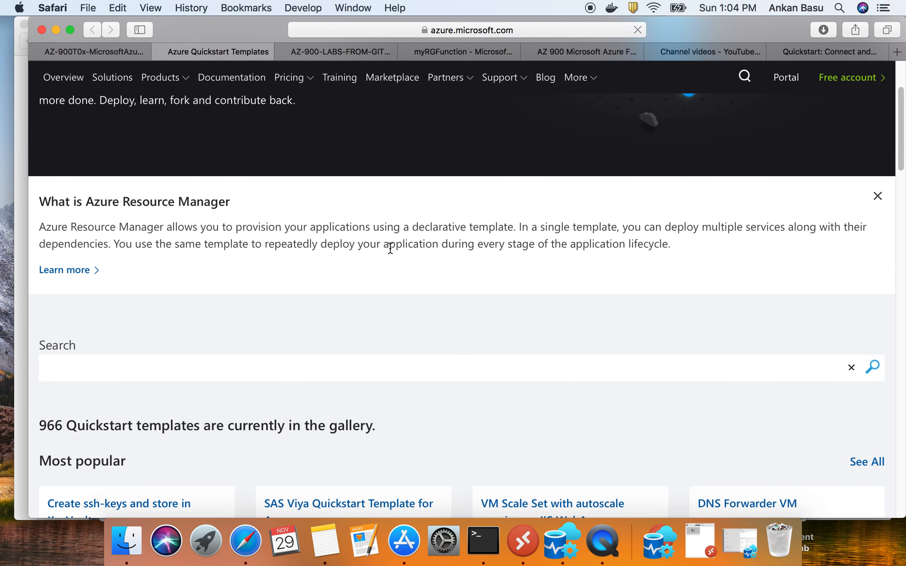
{"action": "scroll", "coordinate": [390, 252], "scroll_direction": "down", "scroll_amount": 1}
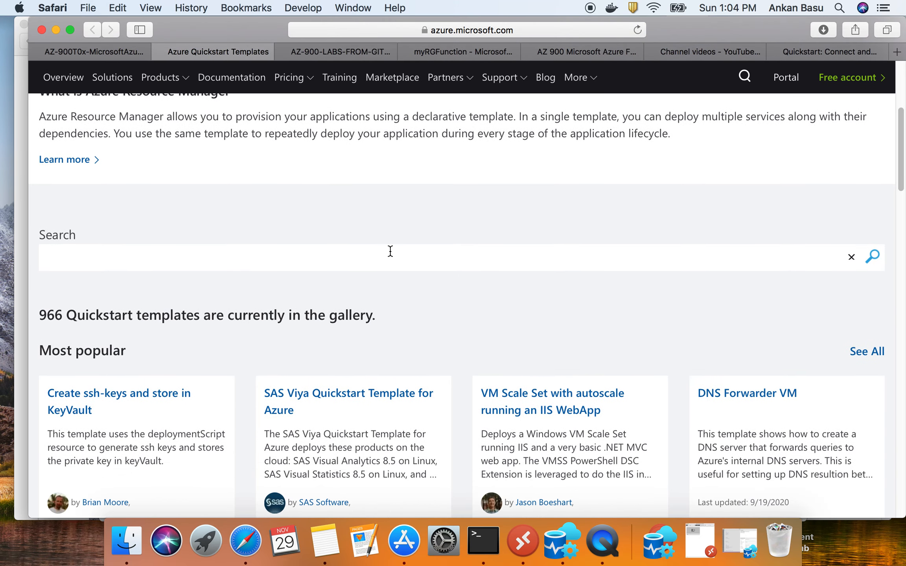
{"action": "left_click_drag", "start_coordinate": [40, 315], "coordinate": [62, 314]}
{"action": "scroll", "coordinate": [225, 317], "scroll_direction": "down", "scroll_amount": 1}
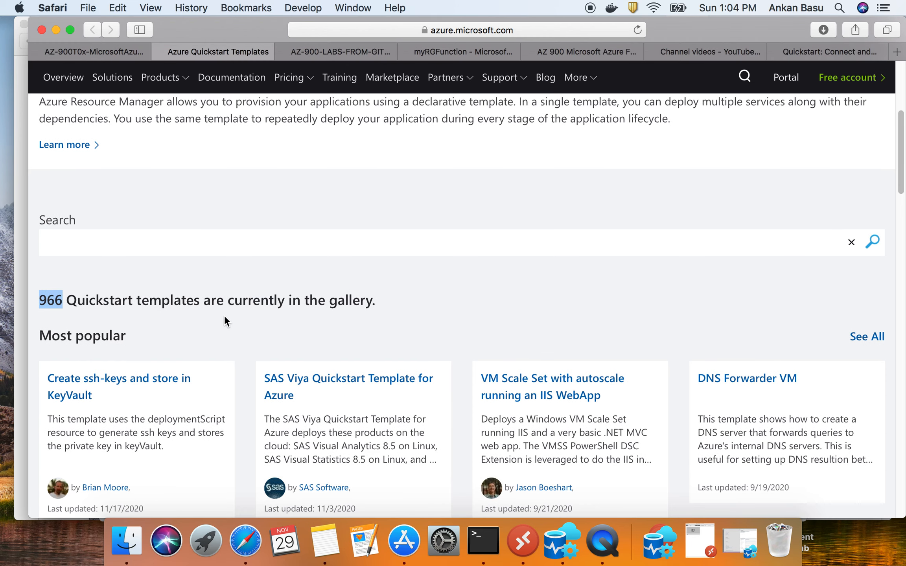
{"action": "scroll", "coordinate": [222, 317], "scroll_direction": "down", "scroll_amount": 3}
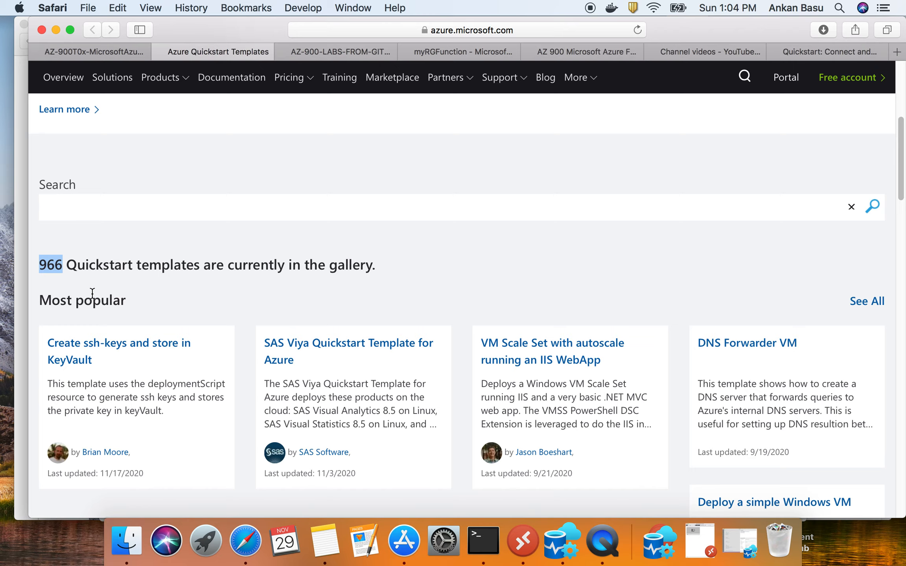
{"action": "scroll", "coordinate": [91, 293], "scroll_direction": "down", "scroll_amount": 10}
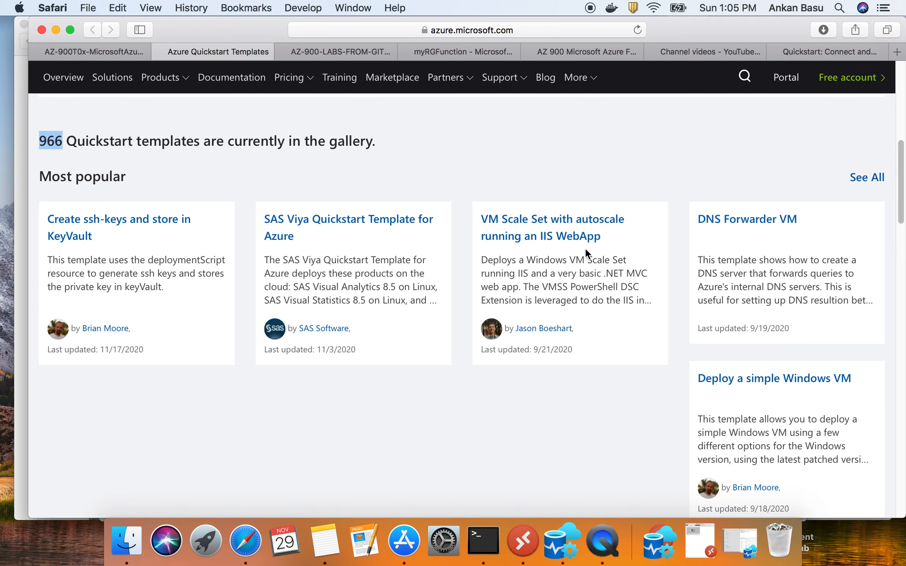
{"action": "scroll", "coordinate": [586, 248], "scroll_direction": "down", "scroll_amount": 1}
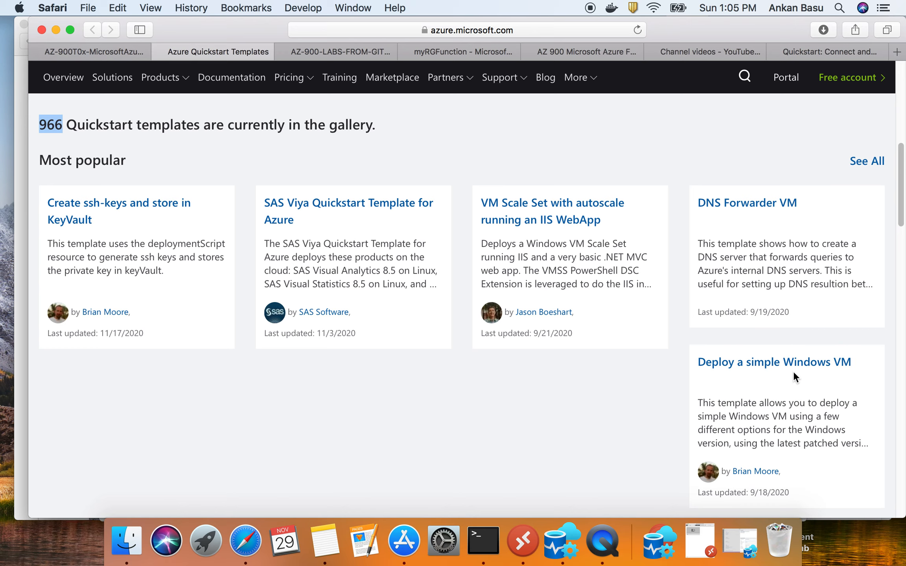
{"action": "scroll", "coordinate": [793, 371], "scroll_direction": "down", "scroll_amount": 2}
{"action": "scroll", "coordinate": [767, 347], "scroll_direction": "down", "scroll_amount": 8}
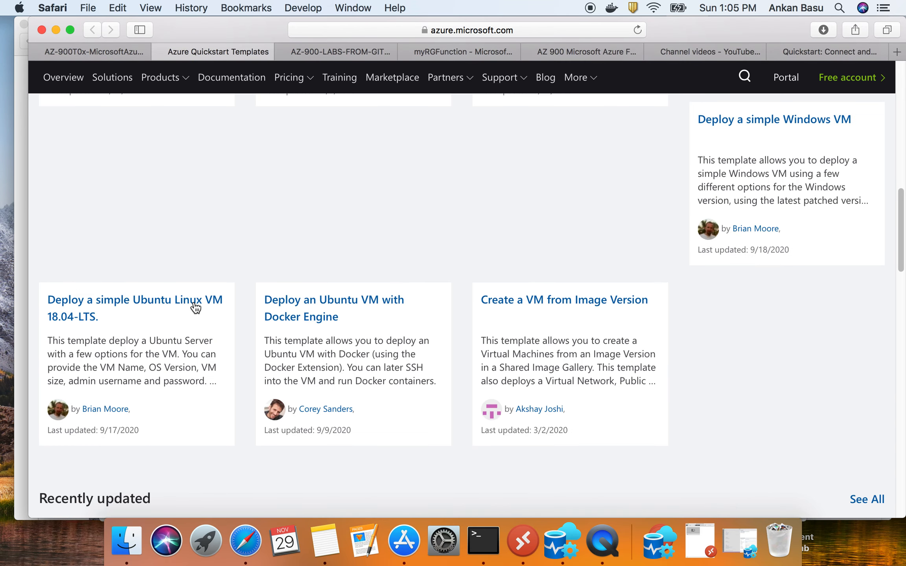
{"action": "scroll", "coordinate": [514, 401], "scroll_direction": "down", "scroll_amount": 12}
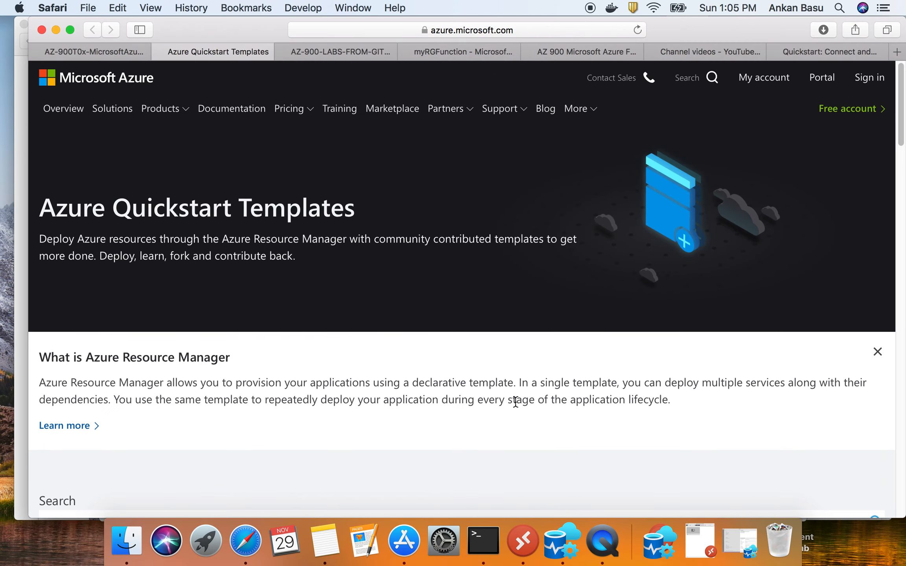
View the DNS Forwarder VM template's page and dismiss the survey invitation.
{"action": "scroll", "coordinate": [515, 401], "scroll_direction": "down", "scroll_amount": 7}
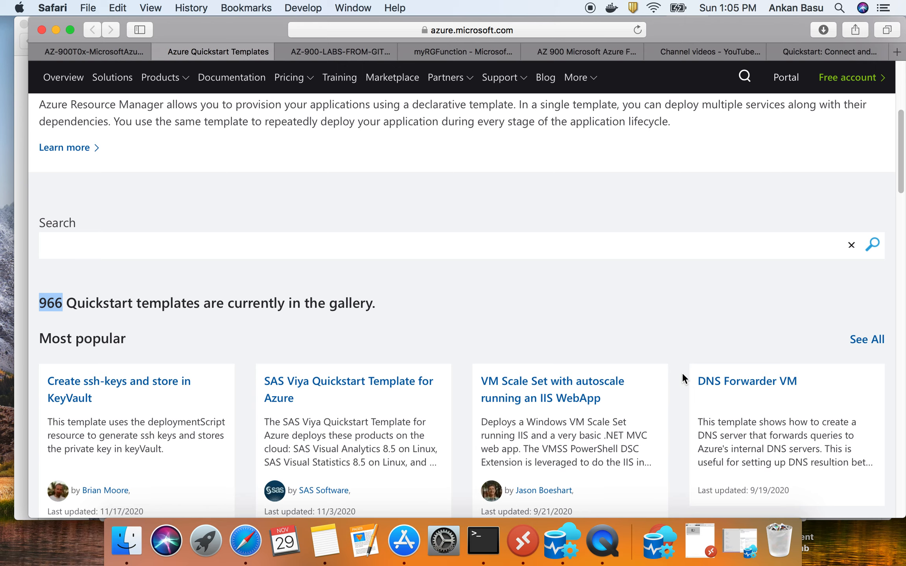
{"action": "left_click", "coordinate": [745, 386]}
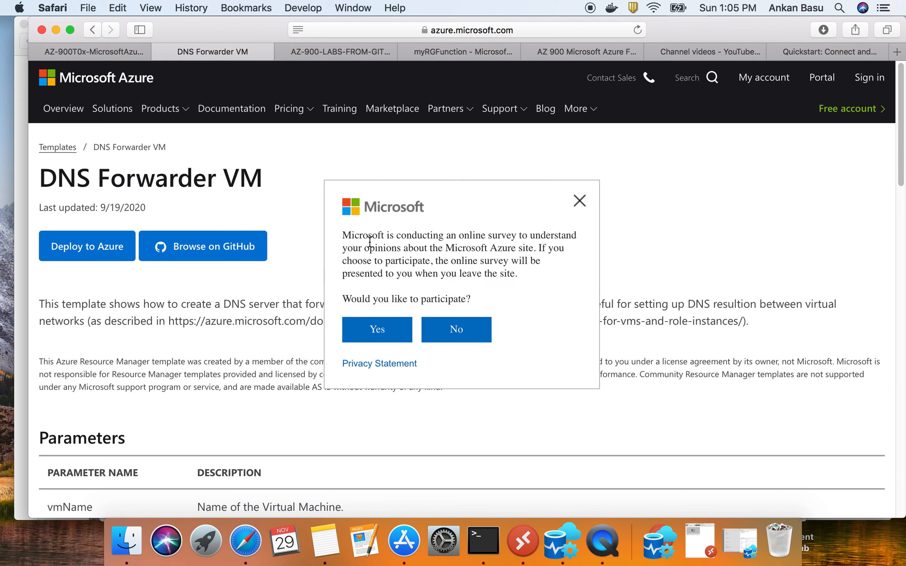
{"action": "left_click", "coordinate": [580, 201]}
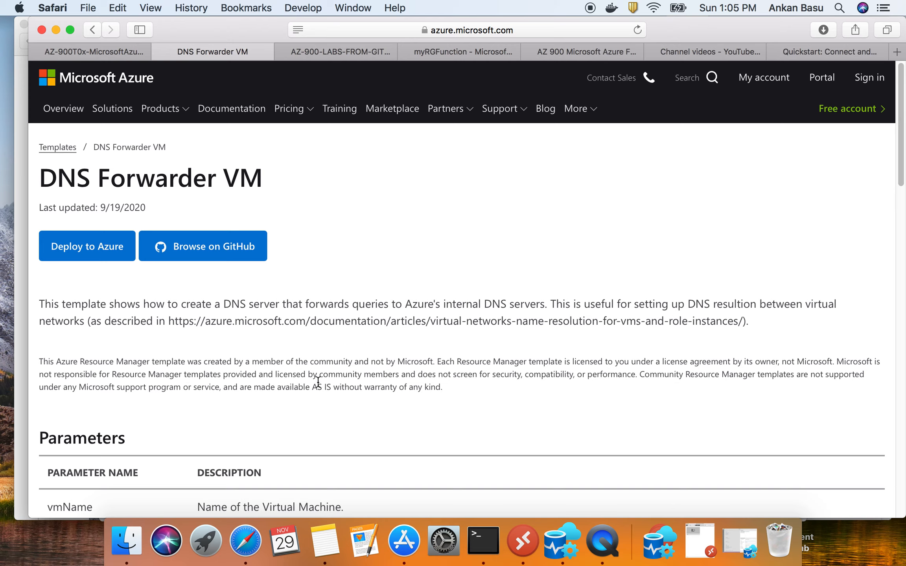
Go back to the GitHub walkthrough and open its Deploy a Virtual Machine template link in a new tab, switching to it.
{"action": "left_click", "coordinate": [77, 55]}
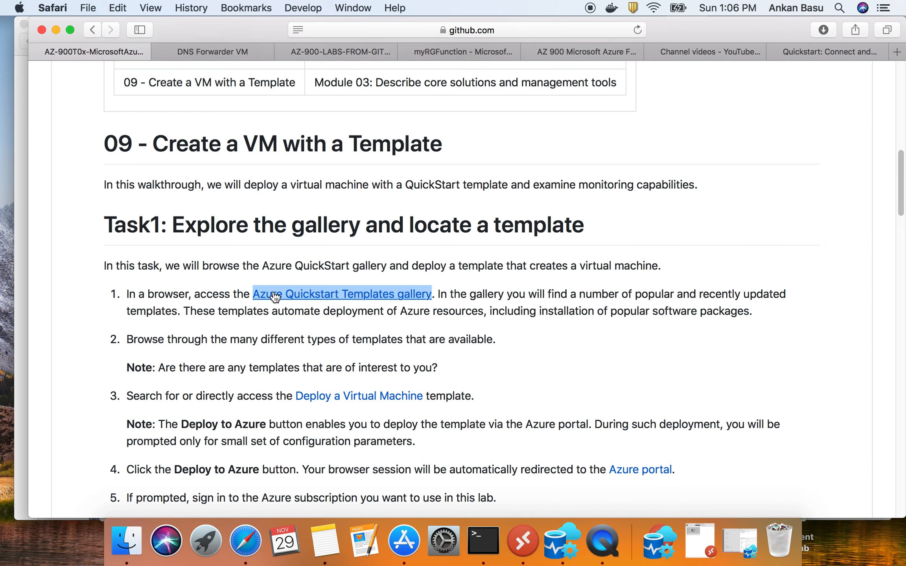
{"action": "scroll", "coordinate": [228, 295], "scroll_direction": "down", "scroll_amount": 3}
{"action": "left_click_drag", "start_coordinate": [129, 252], "coordinate": [468, 259]}
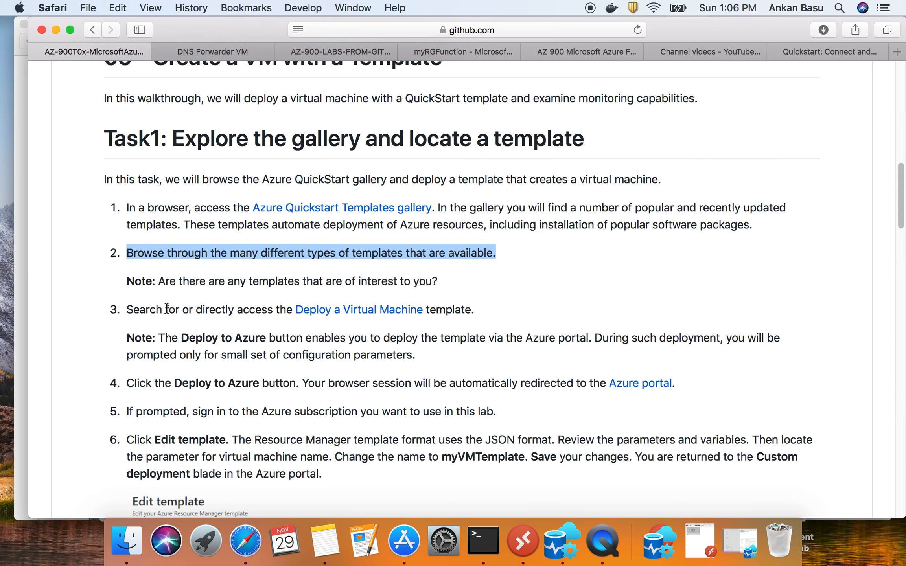
{"action": "right_click", "coordinate": [354, 309]}
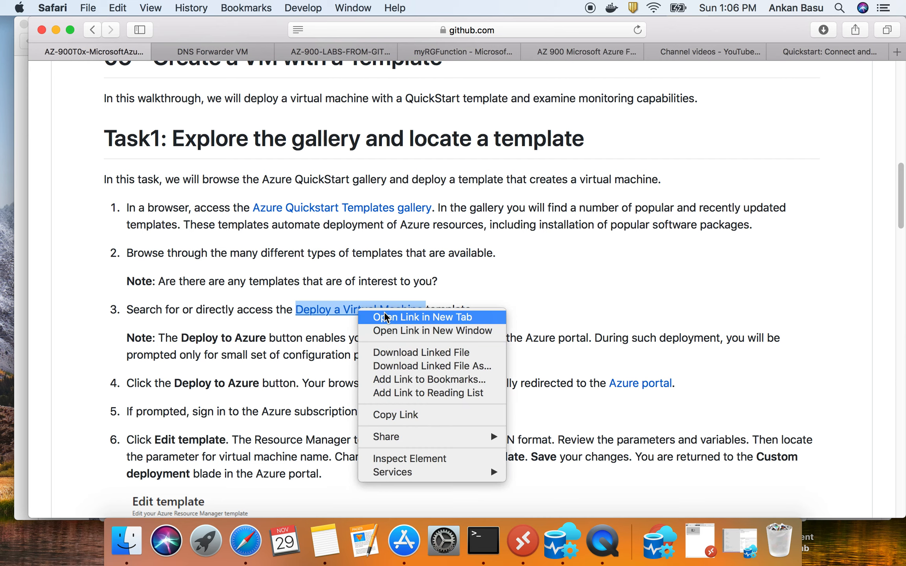
{"action": "left_click", "coordinate": [390, 317]}
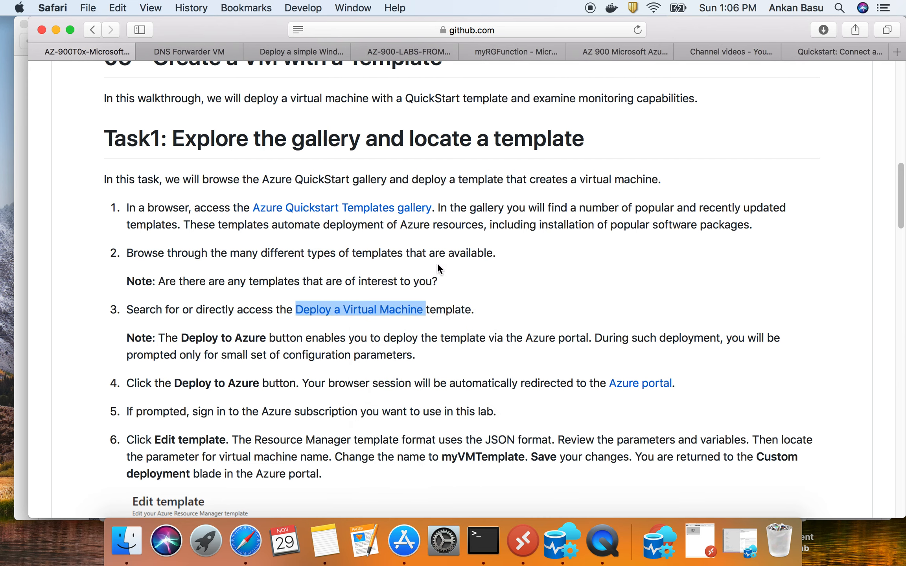
{"action": "left_click", "coordinate": [303, 51]}
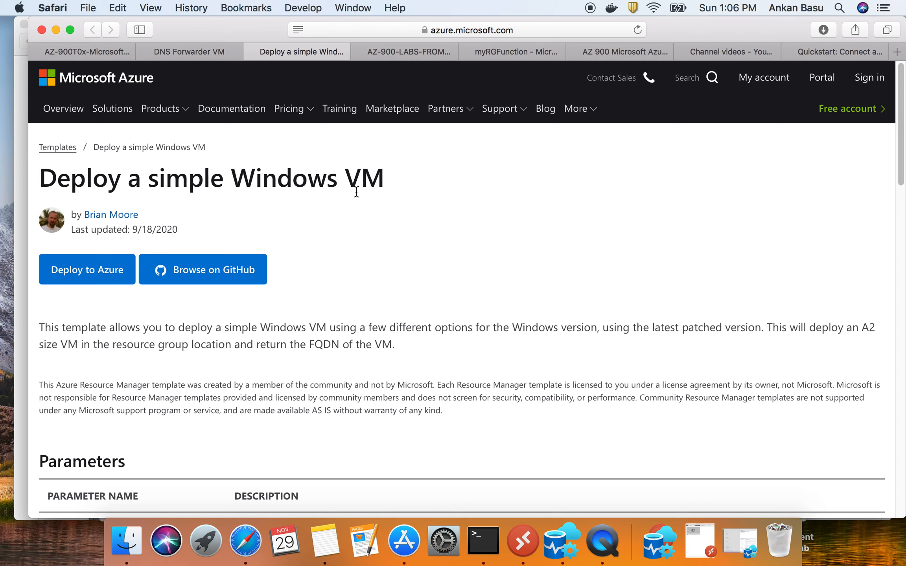
Close the DNS Forwarder VM tab.
{"action": "scroll", "coordinate": [356, 196], "scroll_direction": "down", "scroll_amount": 1}
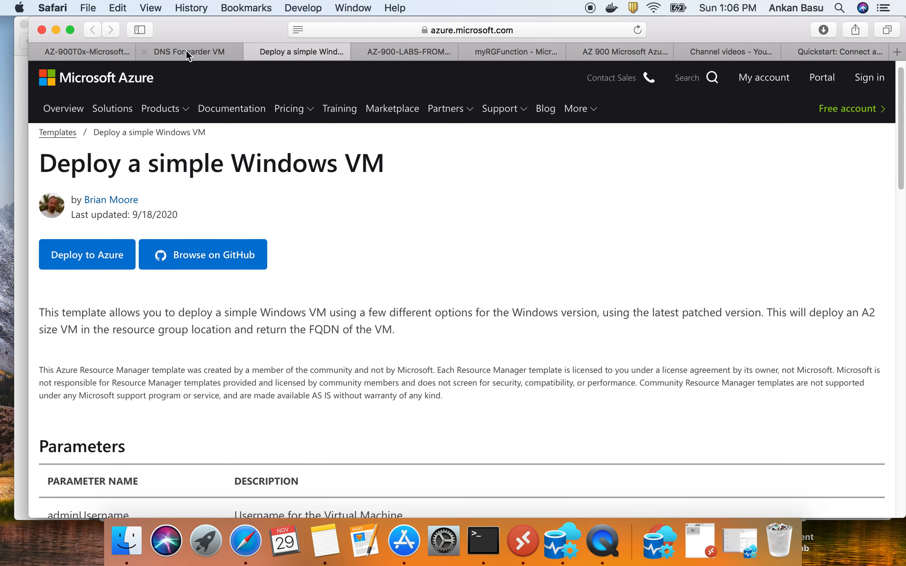
{"action": "left_click", "coordinate": [221, 54]}
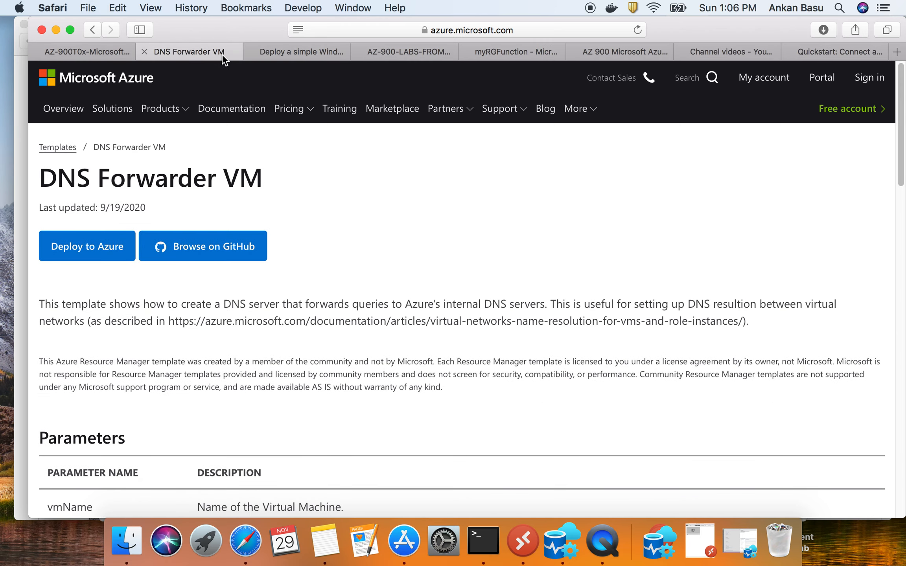
{"action": "left_click", "coordinate": [144, 51]}
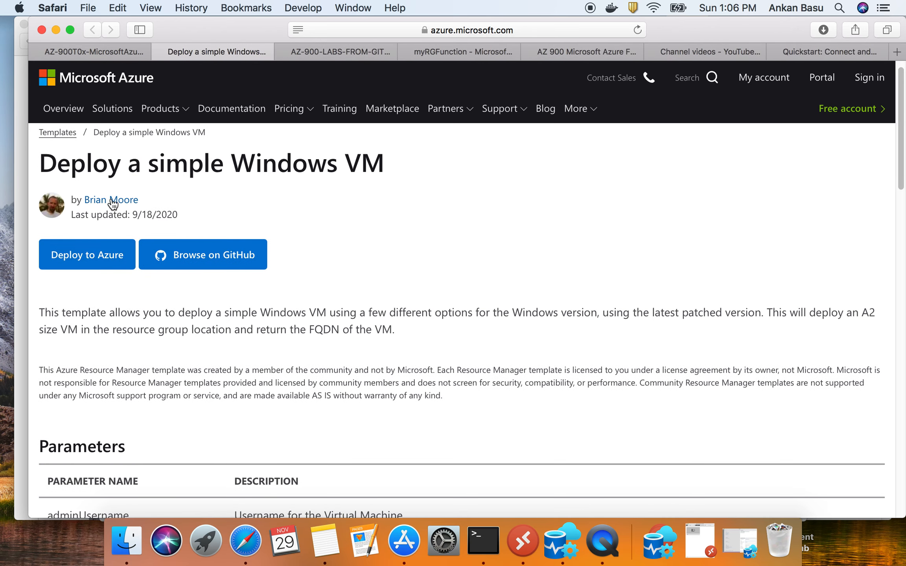
Read the walkthrough's Deploy to Azure instructions, then start deploying the simple Windows VM template to Azure and review the form's parameters.
{"action": "left_click", "coordinate": [115, 53]}
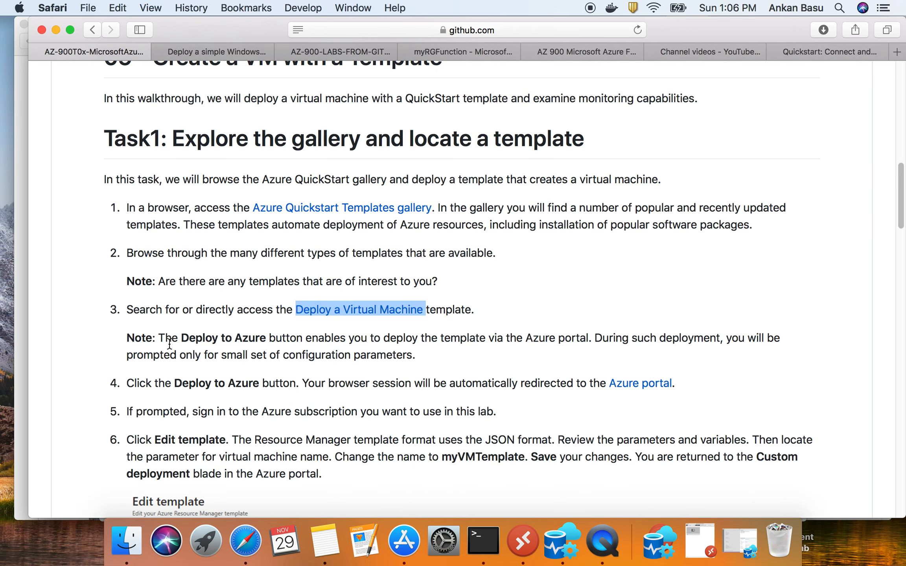
{"action": "left_click_drag", "start_coordinate": [158, 338], "coordinate": [777, 353]}
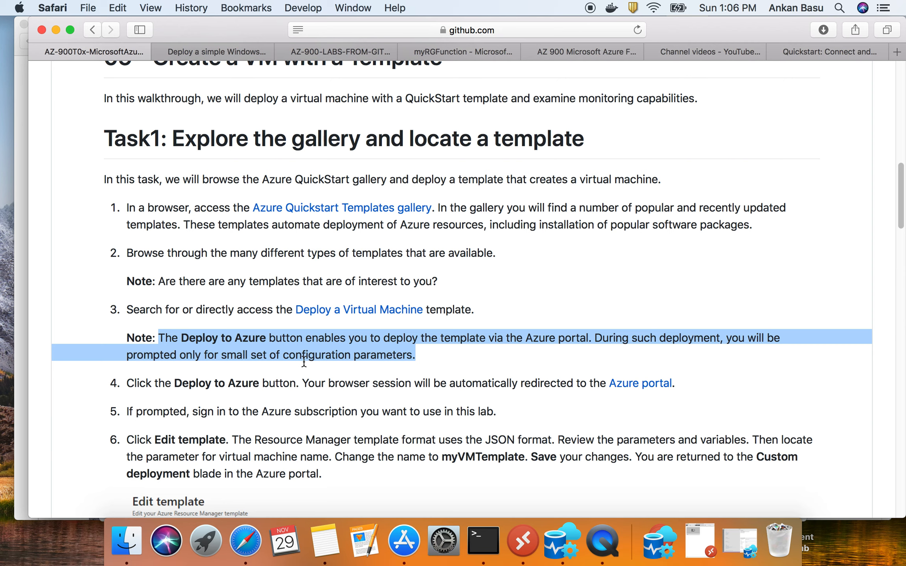
{"action": "left_click_drag", "start_coordinate": [151, 383], "coordinate": [298, 383]}
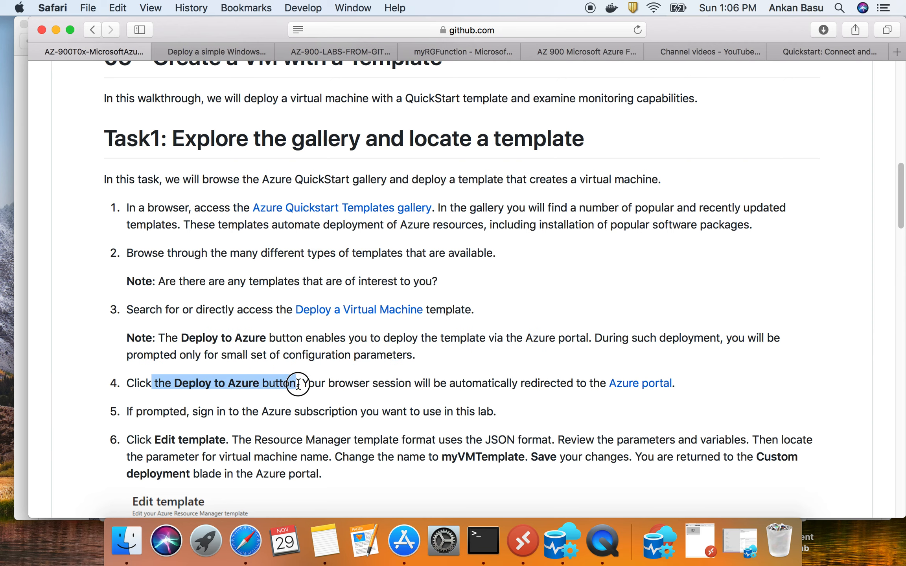
{"action": "left_click_drag", "start_coordinate": [432, 384], "coordinate": [694, 384]}
{"action": "left_click", "coordinate": [229, 49]}
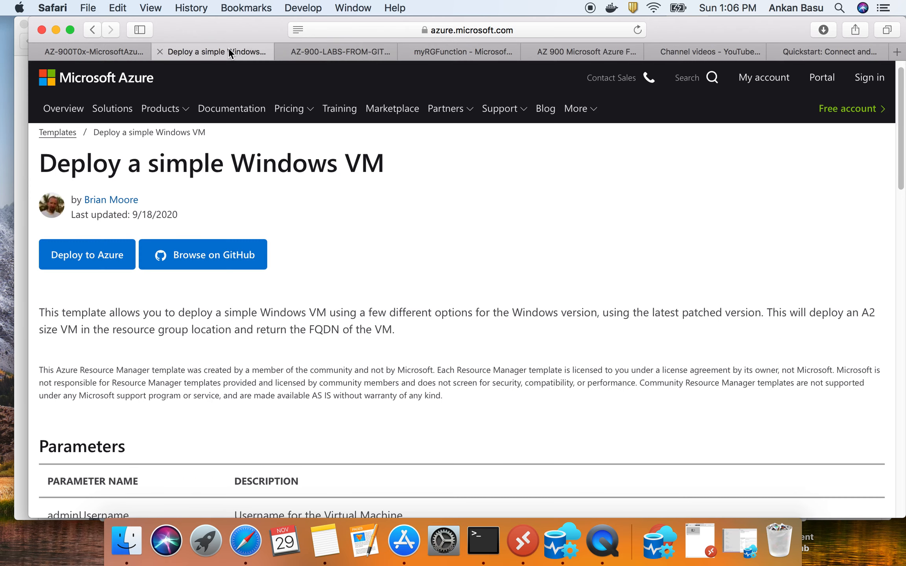
{"action": "left_click", "coordinate": [99, 255]}
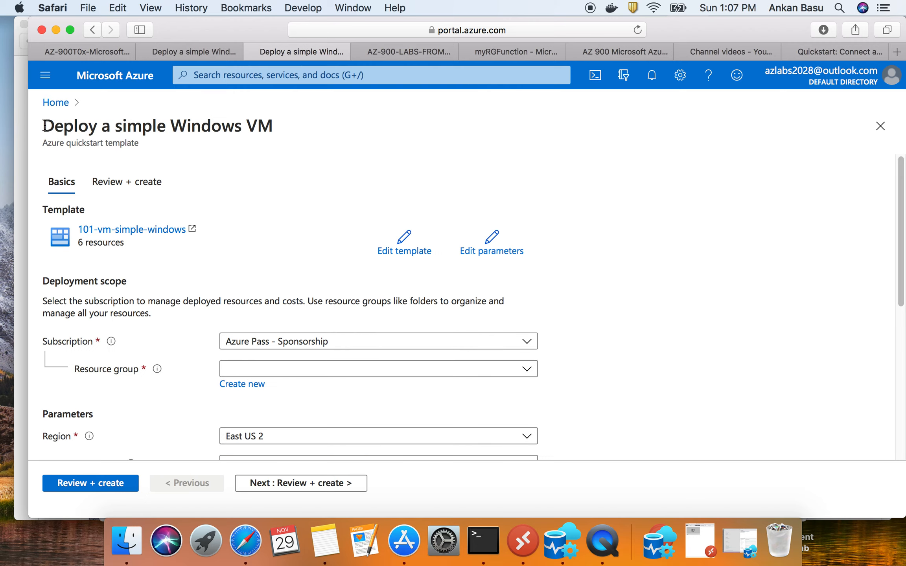
{"action": "scroll", "coordinate": [289, 346], "scroll_direction": "down", "scroll_amount": 6}
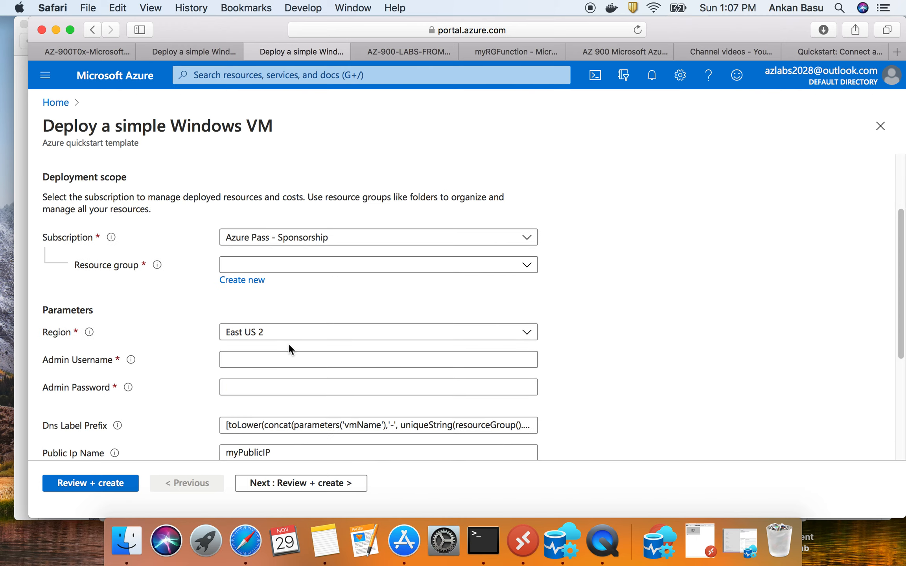
{"action": "scroll", "coordinate": [290, 347], "scroll_direction": "down", "scroll_amount": 2}
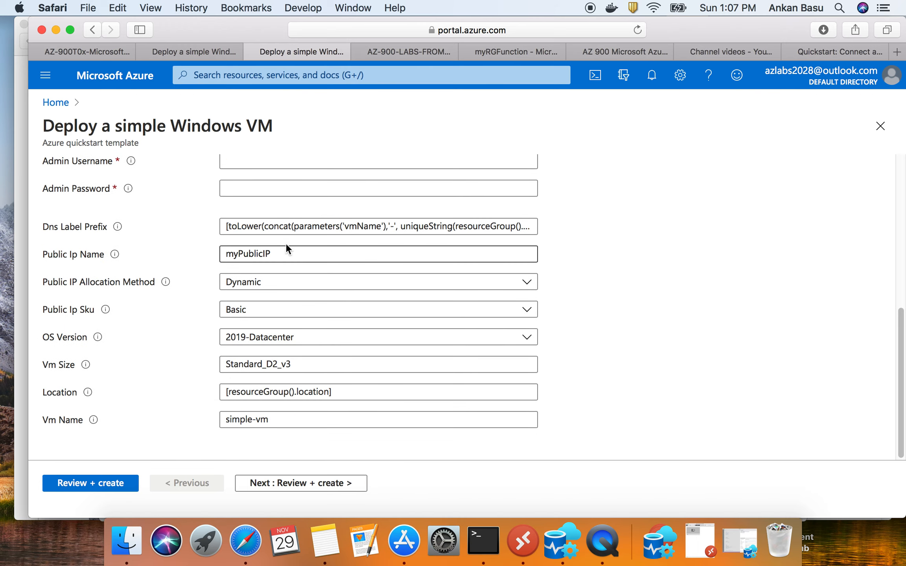
Read the GitHub walkthrough's instructions on signing in to the Azure subscription and editing the template's virtual machine name.
{"action": "scroll", "coordinate": [293, 385], "scroll_direction": "up", "scroll_amount": 2}
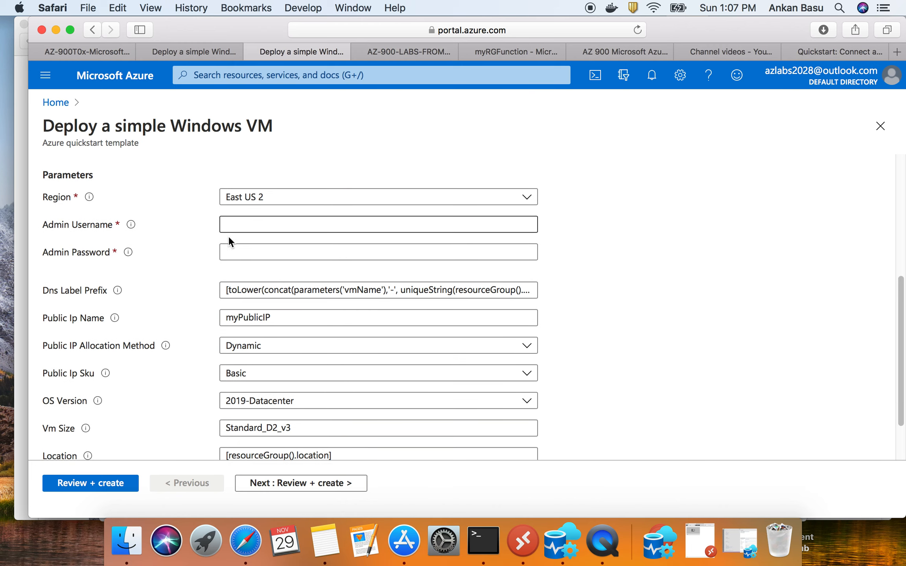
{"action": "left_click", "coordinate": [78, 52]}
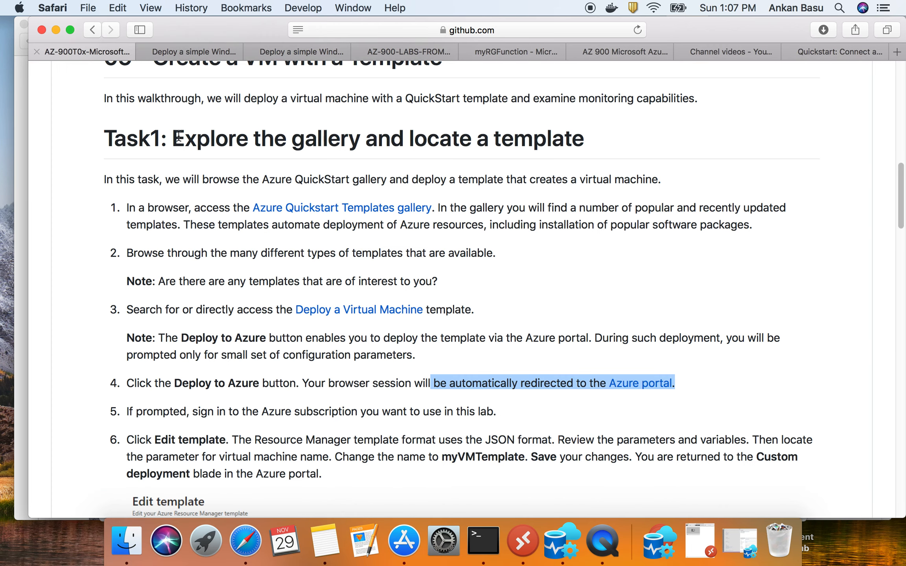
{"action": "scroll", "coordinate": [233, 378], "scroll_direction": "down", "scroll_amount": 1}
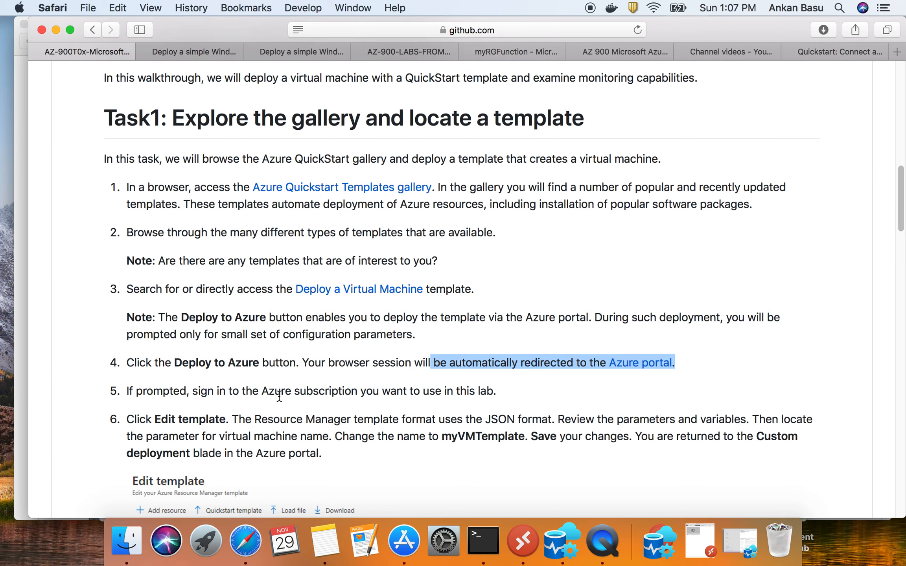
{"action": "triple_click", "coordinate": [347, 394]}
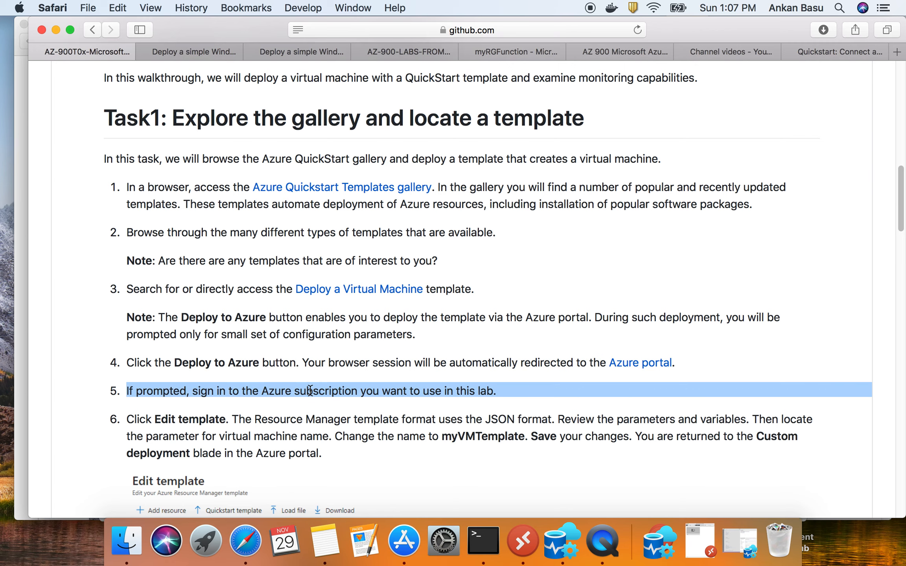
{"action": "scroll", "coordinate": [310, 390], "scroll_direction": "down", "scroll_amount": 5}
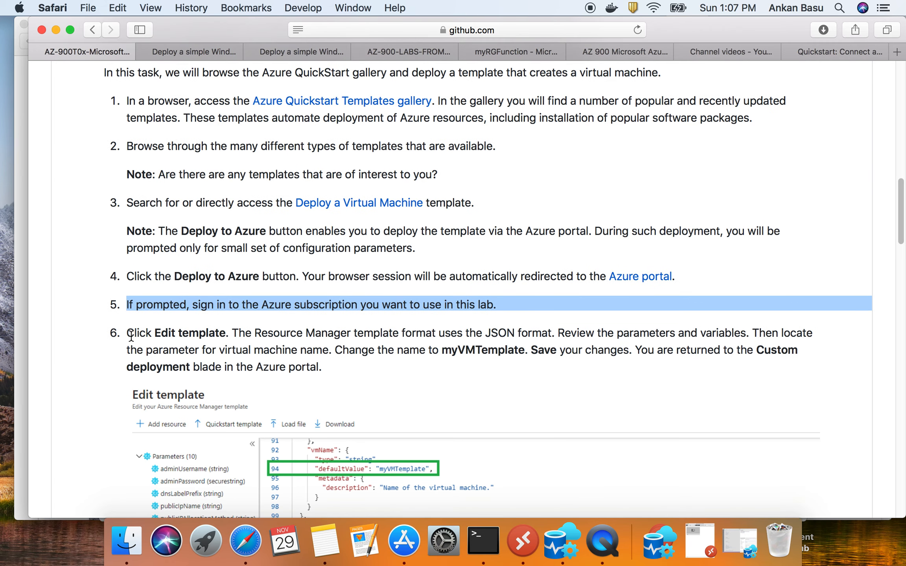
{"action": "scroll", "coordinate": [131, 336], "scroll_direction": "down", "scroll_amount": 2}
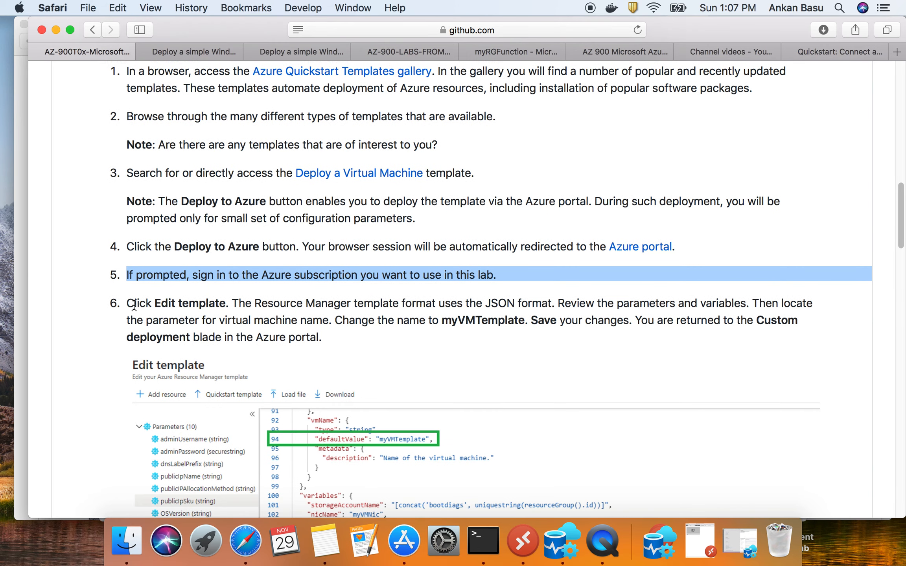
{"action": "triple_click", "coordinate": [211, 302]}
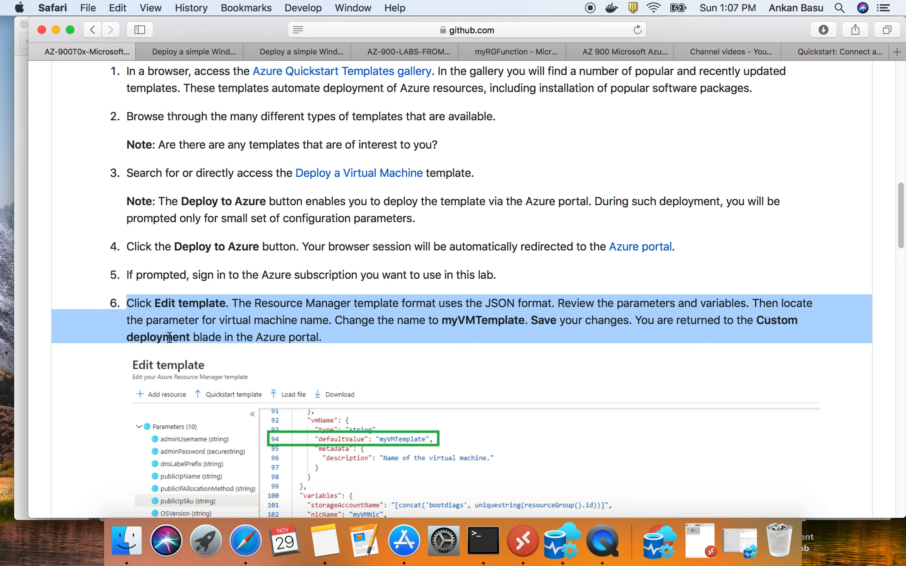
{"action": "double_click", "coordinate": [322, 323]}
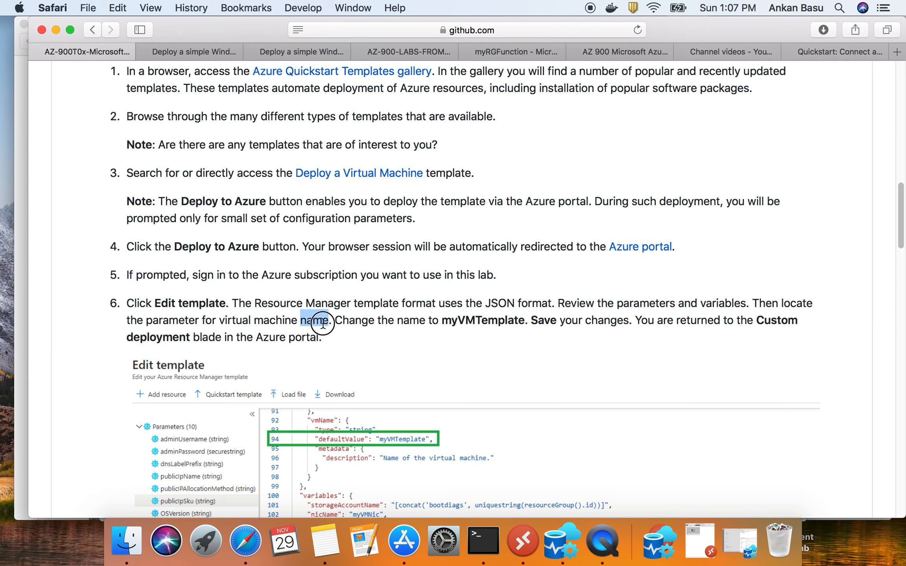
Copy the virtual machine name myVMTemplate from step 6 of the walkthrough.
{"action": "left_click_drag", "start_coordinate": [442, 319], "coordinate": [523, 323]}
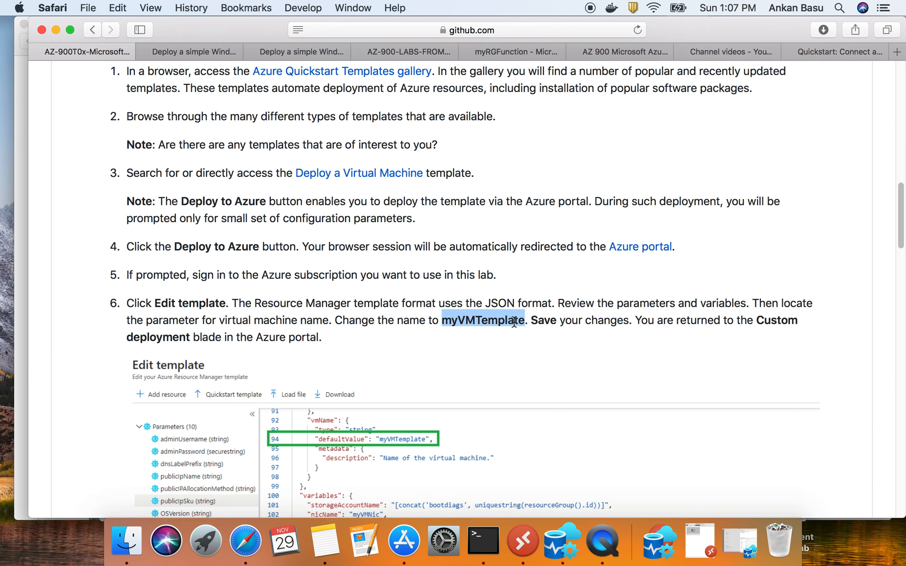
{"action": "right_click", "coordinate": [515, 321]}
{"action": "left_click", "coordinate": [541, 363]}
Return to the simple Windows VM deployment form in the Azure portal and open its template for editing.
{"action": "left_click", "coordinate": [178, 53]}
{"action": "left_click", "coordinate": [288, 52]}
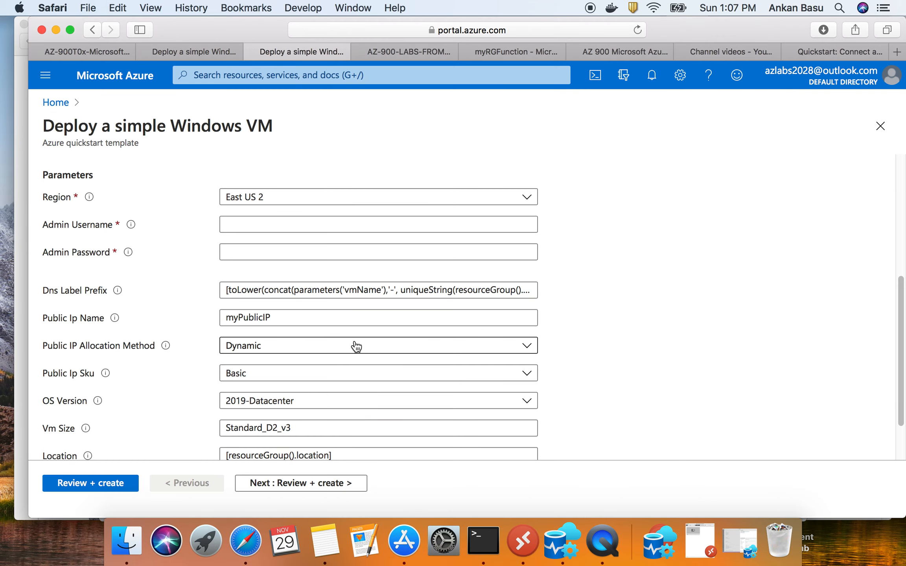
{"action": "scroll", "coordinate": [69, 156], "scroll_direction": "down", "scroll_amount": 3}
{"action": "mouse_move", "coordinate": [161, 283]}
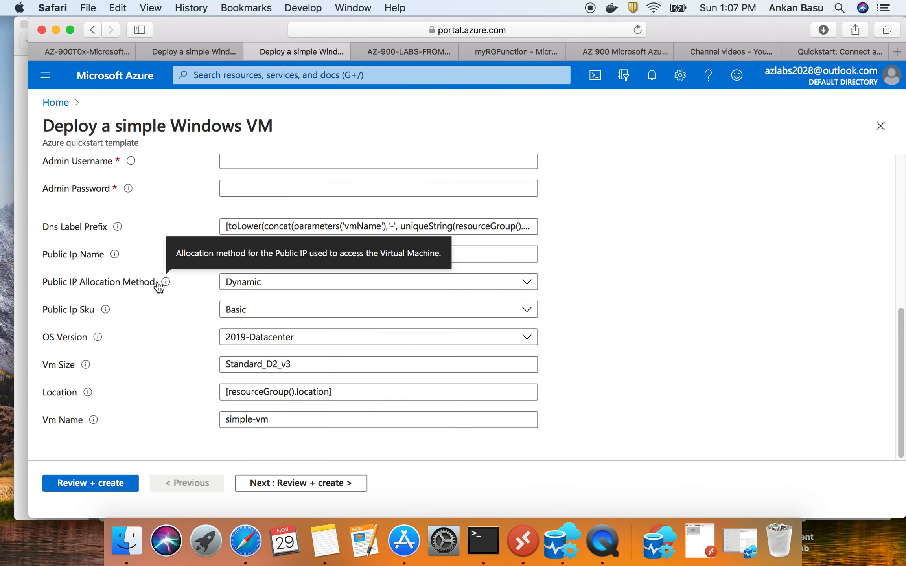
{"action": "scroll", "coordinate": [159, 287], "scroll_direction": "up", "scroll_amount": 10}
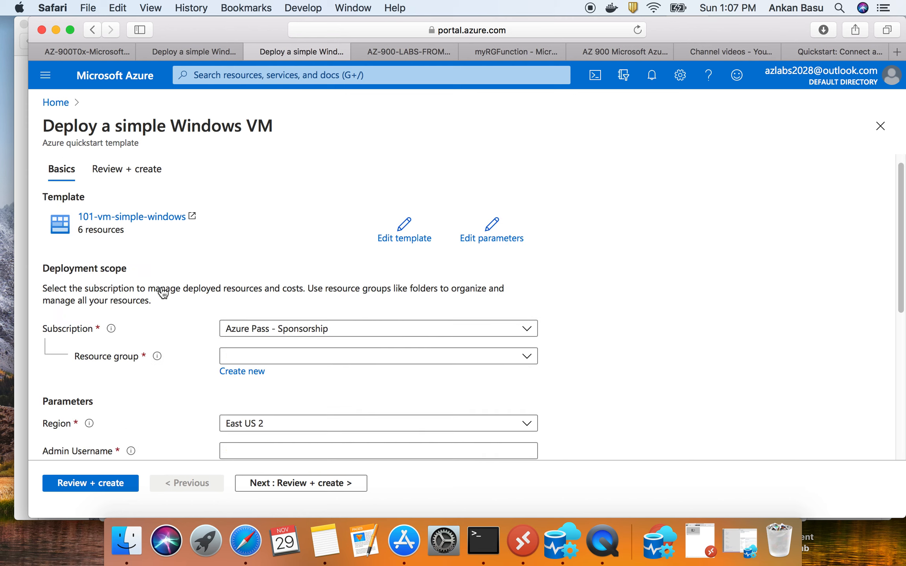
{"action": "left_click", "coordinate": [424, 256]}
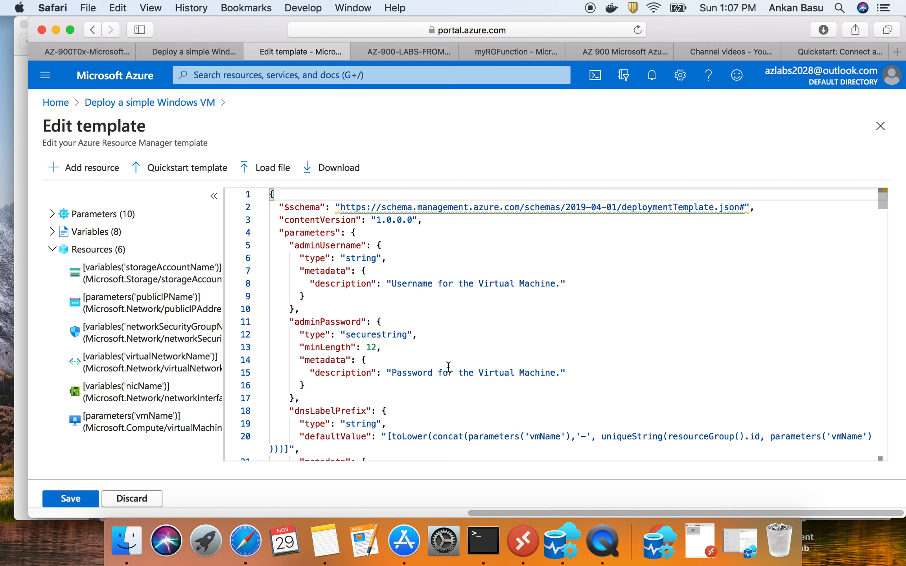
Examine the template's JSON code from the parameters and variables through the resources to the outputs.
{"action": "scroll", "coordinate": [447, 366], "scroll_direction": "down", "scroll_amount": 15}
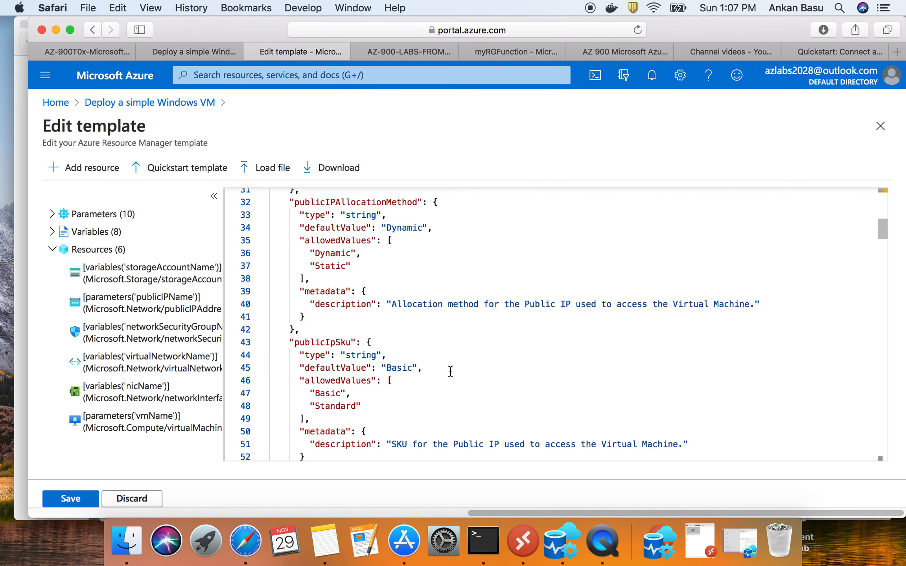
{"action": "scroll", "coordinate": [451, 371], "scroll_direction": "down", "scroll_amount": 20}
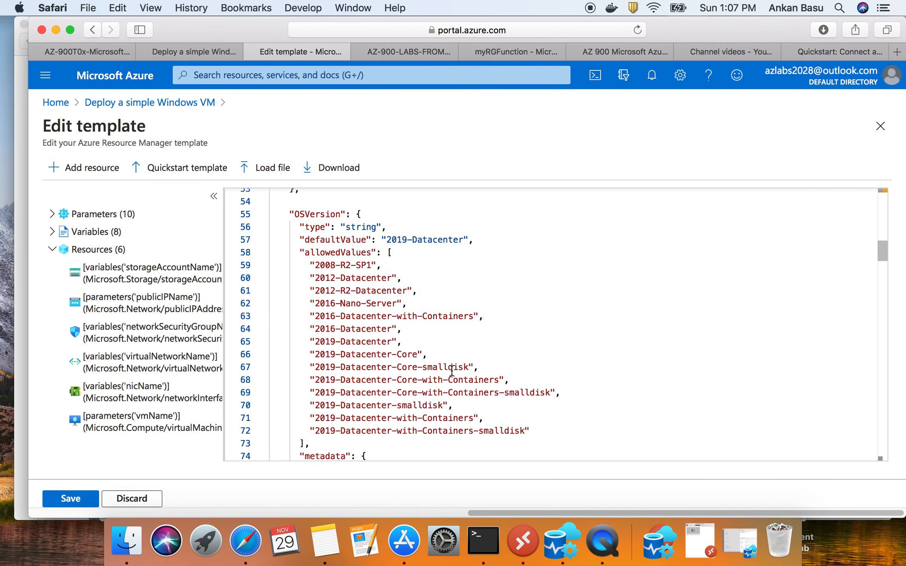
{"action": "scroll", "coordinate": [452, 370], "scroll_direction": "down", "scroll_amount": 4}
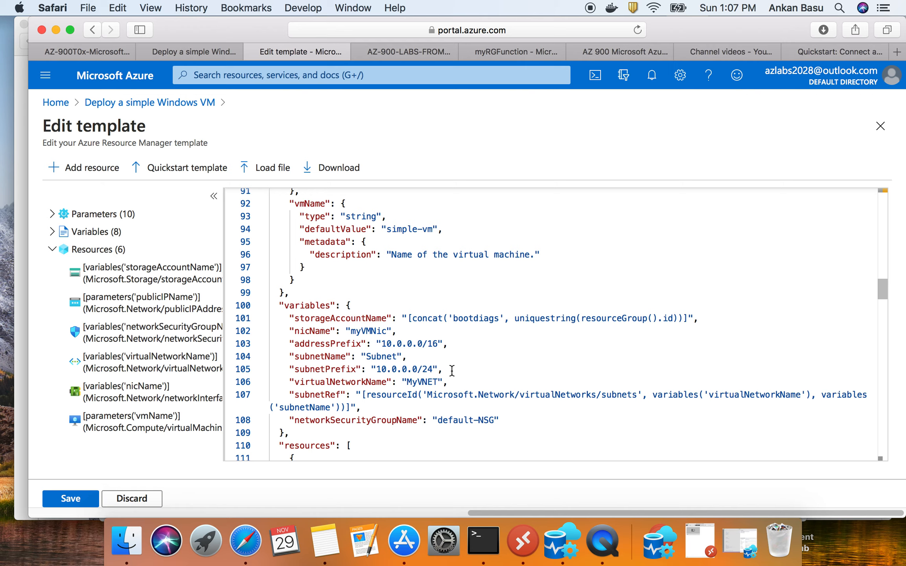
{"action": "scroll", "coordinate": [452, 371], "scroll_direction": "down", "scroll_amount": 20}
{"action": "scroll", "coordinate": [453, 370], "scroll_direction": "down", "scroll_amount": 20}
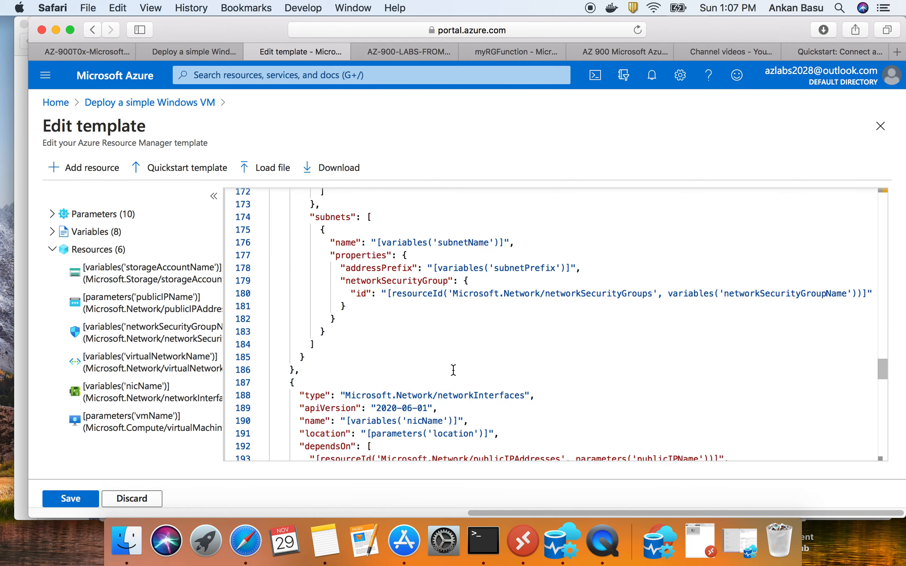
{"action": "scroll", "coordinate": [453, 369], "scroll_direction": "down", "scroll_amount": 12}
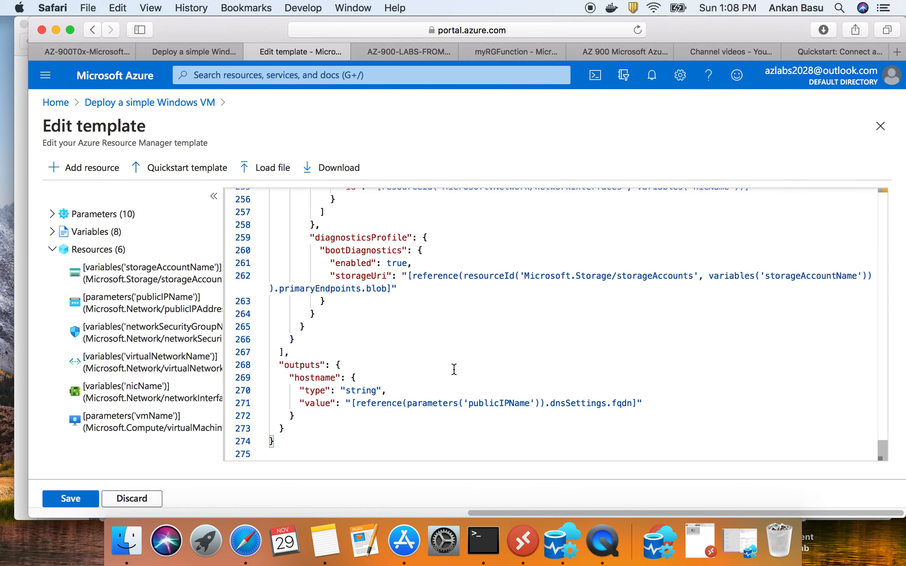
{"action": "scroll", "coordinate": [454, 370], "scroll_direction": "up", "scroll_amount": 20}
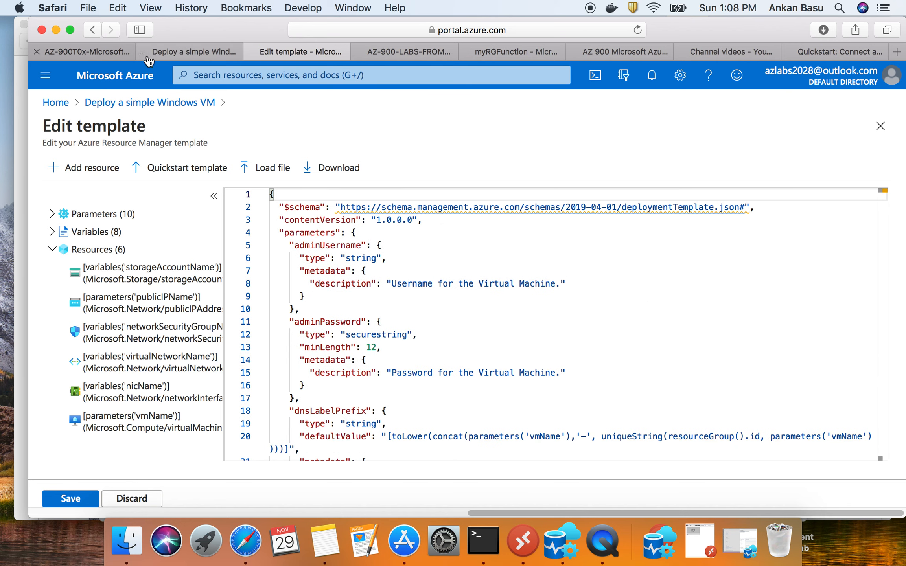
Check the walkthrough's example, then replace the vmName parameter's default value with myVMTemplate and save the template.
{"action": "left_click", "coordinate": [90, 52]}
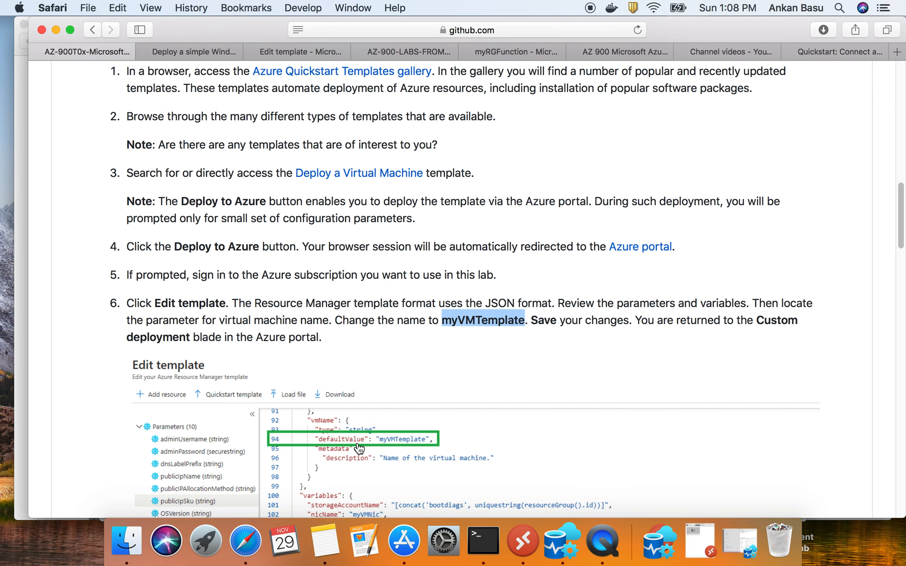
{"action": "left_click", "coordinate": [309, 51]}
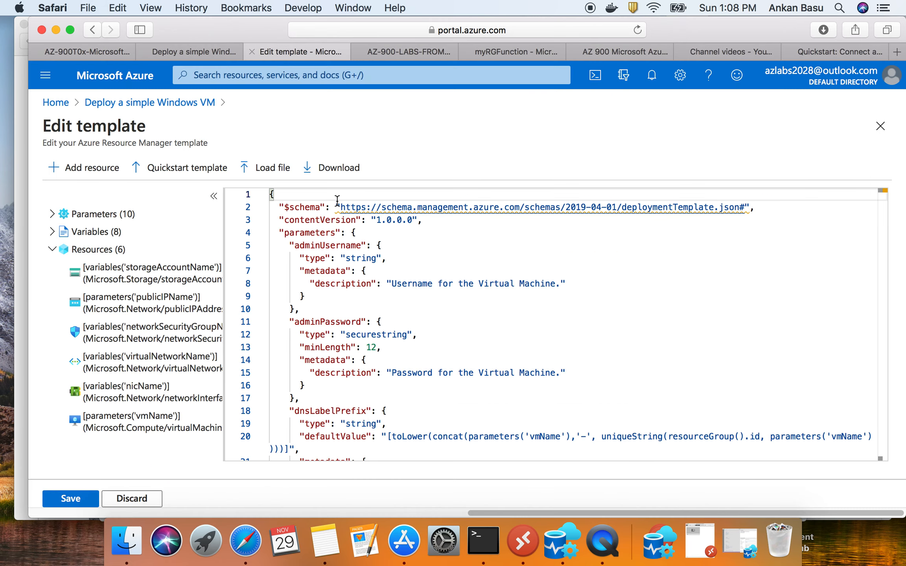
{"action": "scroll", "coordinate": [370, 352], "scroll_direction": "down", "scroll_amount": 5}
{"action": "scroll", "coordinate": [370, 352], "scroll_direction": "down", "scroll_amount": 5}
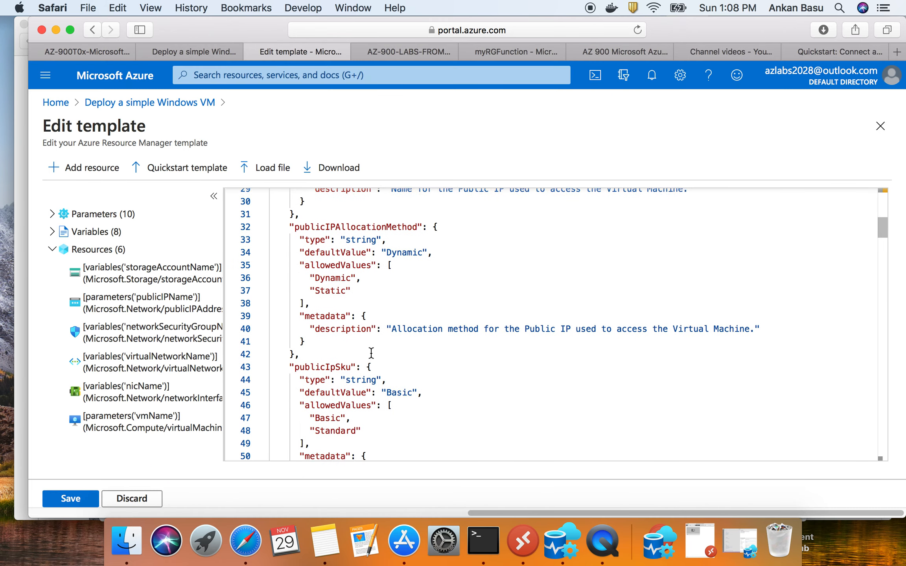
{"action": "scroll", "coordinate": [373, 354], "scroll_direction": "down", "scroll_amount": 5}
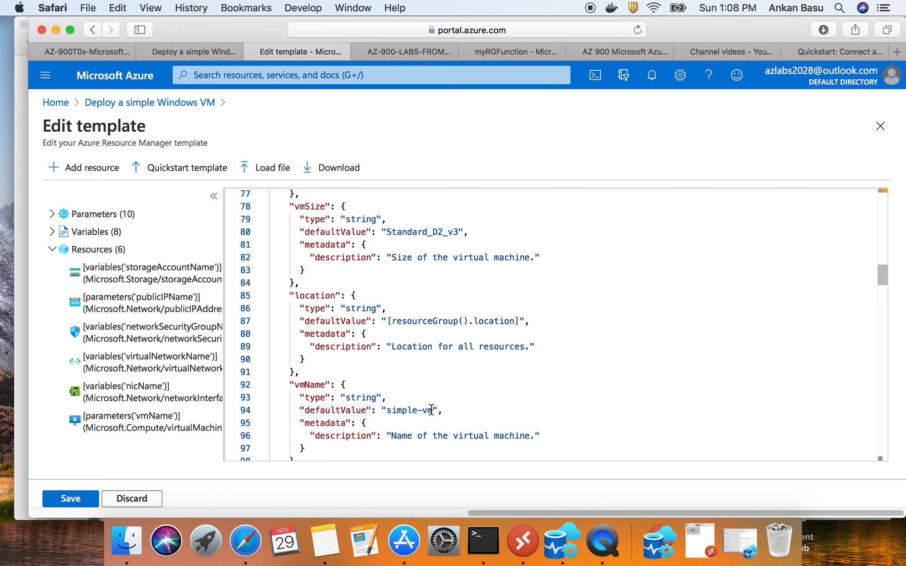
{"action": "left_click_drag", "start_coordinate": [431, 410], "coordinate": [388, 409]}
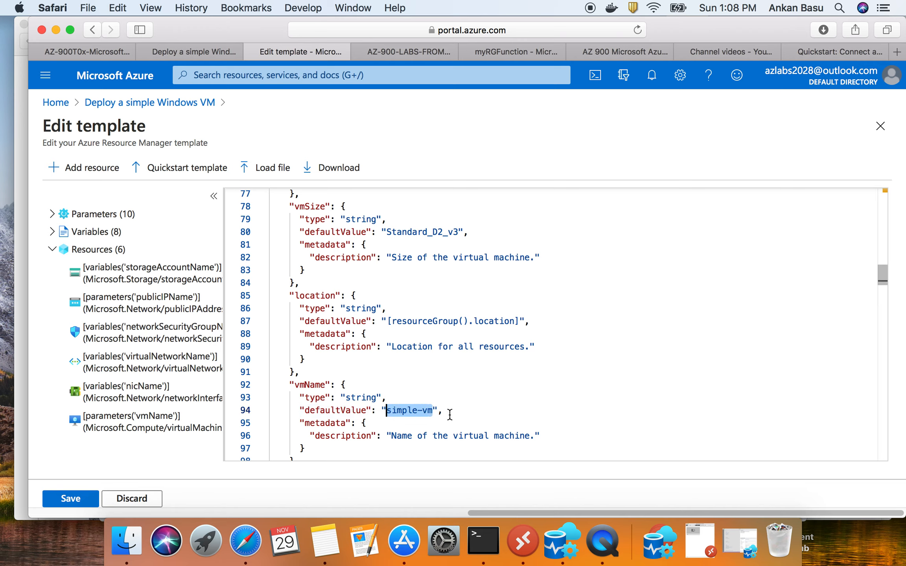
{"action": "key", "text": "super+v"}
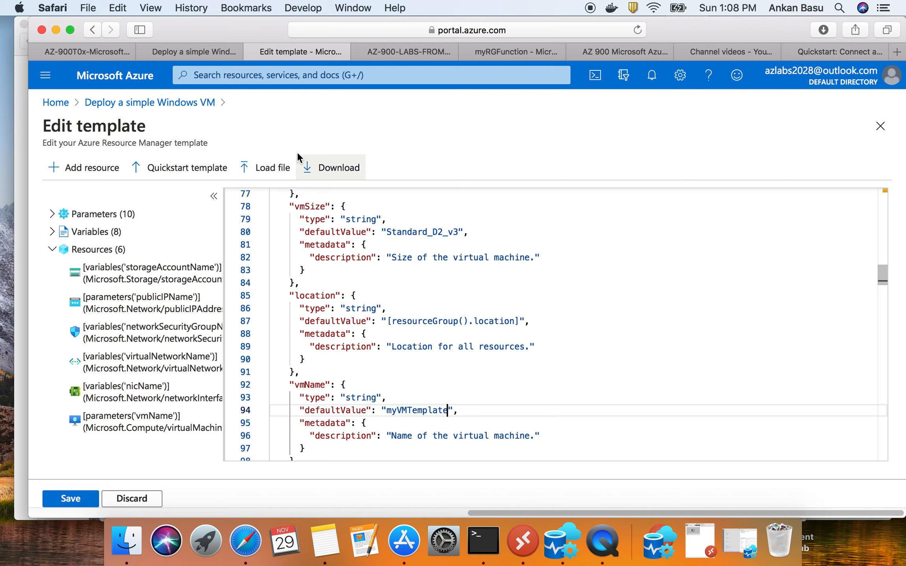
{"action": "left_click", "coordinate": [72, 498]}
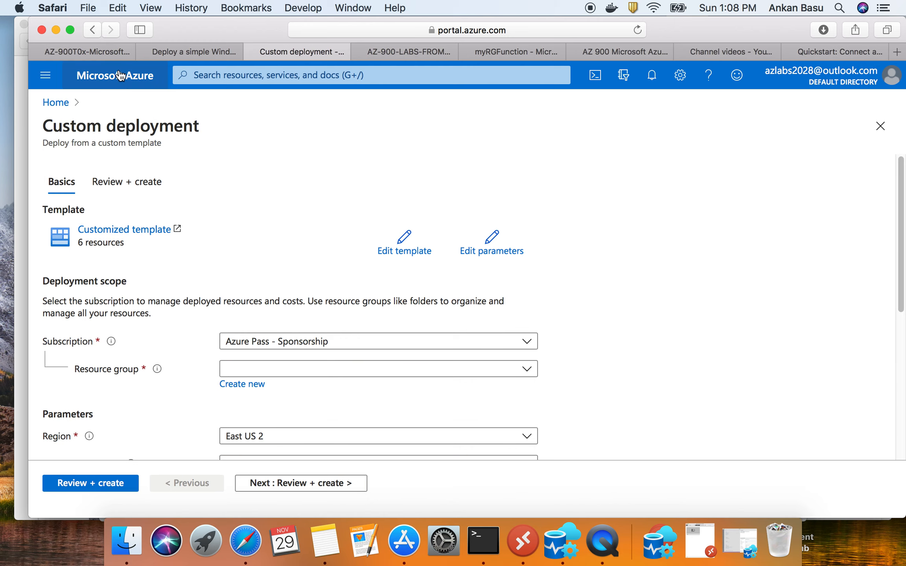
Find the Custom deployment settings table in the walkthrough and copy the resource group name myRGTemplate.
{"action": "left_click", "coordinate": [91, 57]}
{"action": "scroll", "coordinate": [330, 345], "scroll_direction": "down", "scroll_amount": 10}
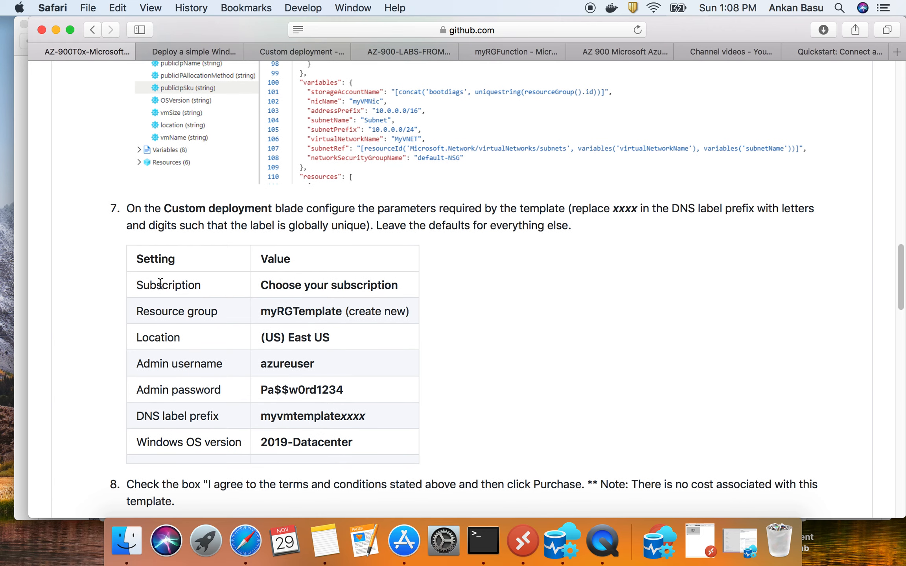
{"action": "double_click", "coordinate": [305, 285]}
{"action": "left_click_drag", "start_coordinate": [272, 311], "coordinate": [343, 309]}
{"action": "right_click", "coordinate": [342, 308]}
{"action": "left_click", "coordinate": [373, 349]}
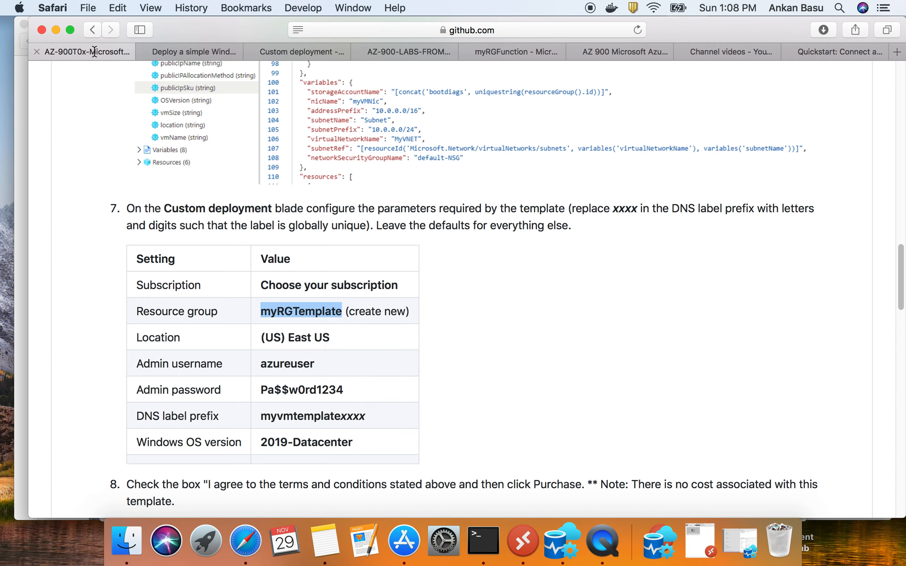
Create a new resource group named myRGTemplate for the custom deployment in the Azure portal.
{"action": "left_click", "coordinate": [298, 54]}
{"action": "left_click", "coordinate": [254, 383]}
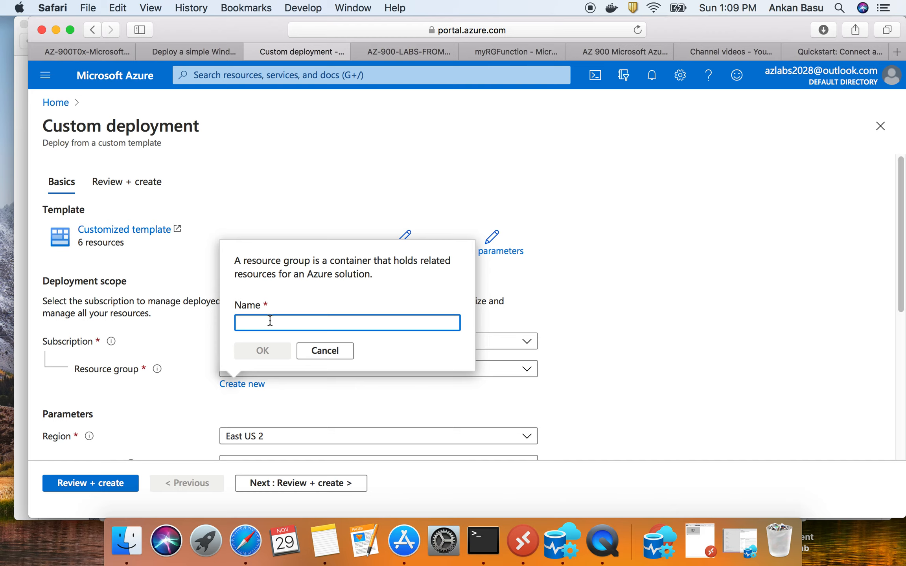
{"action": "key", "text": "super+v"}
{"action": "left_click", "coordinate": [264, 354]}
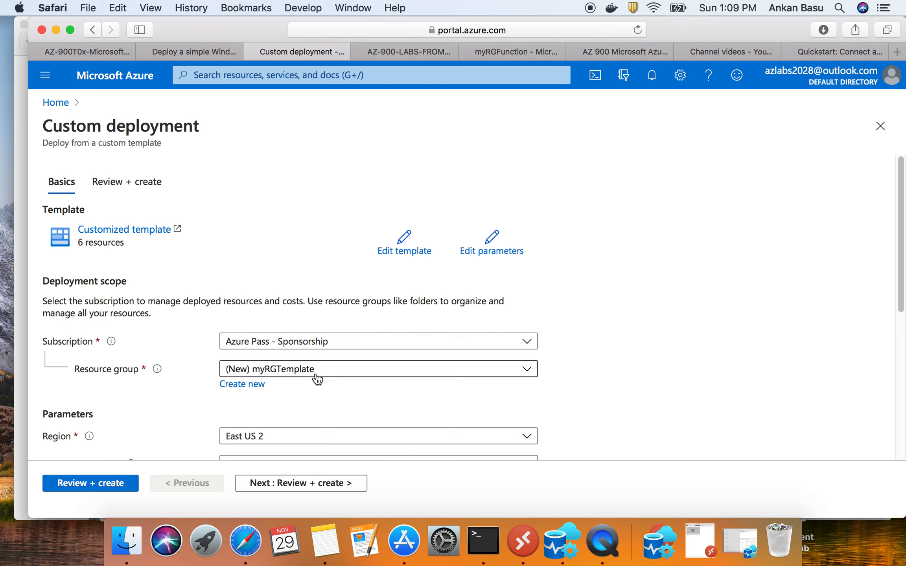
Check the location in the walkthrough's settings table, then set the custom deployment's region to East US.
{"action": "scroll", "coordinate": [309, 376], "scroll_direction": "down", "scroll_amount": 5}
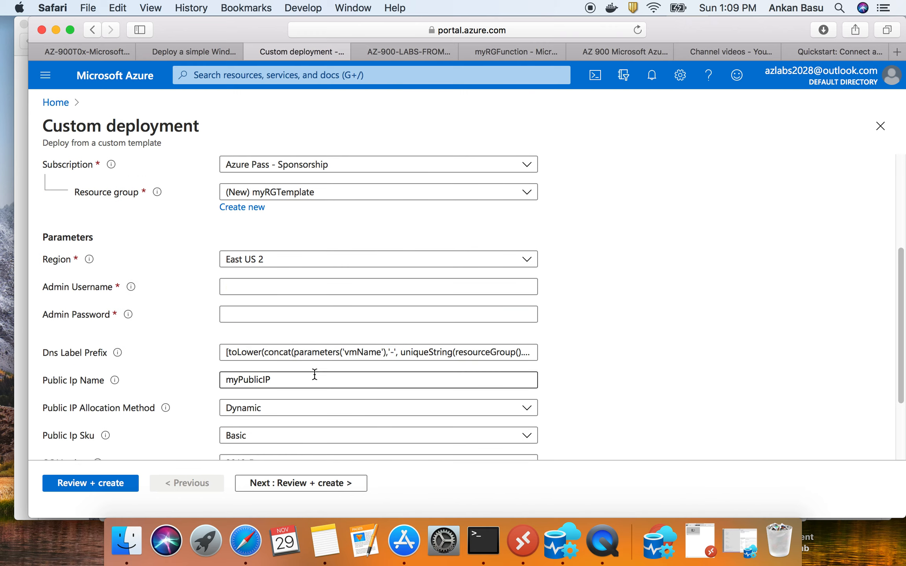
{"action": "left_click", "coordinate": [81, 51]}
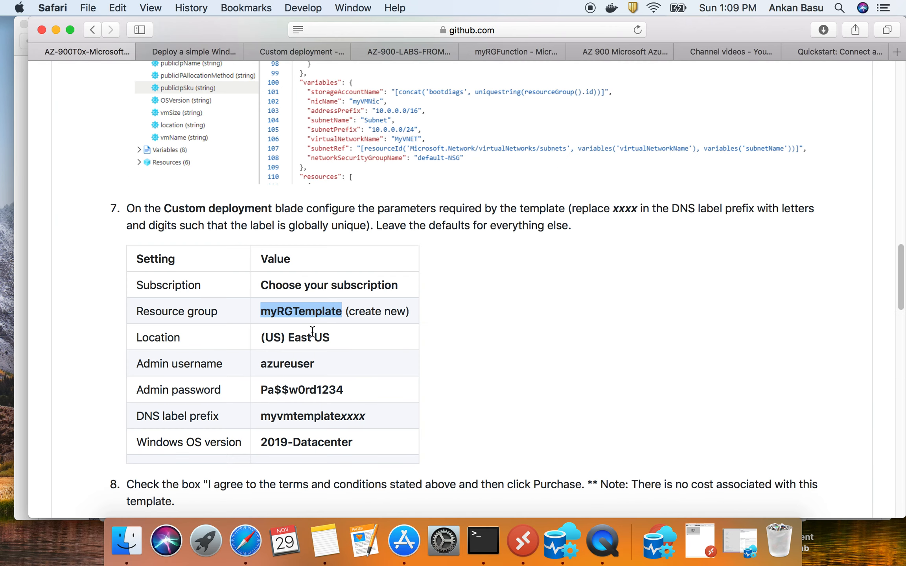
{"action": "left_click", "coordinate": [291, 50]}
{"action": "left_click", "coordinate": [269, 261]}
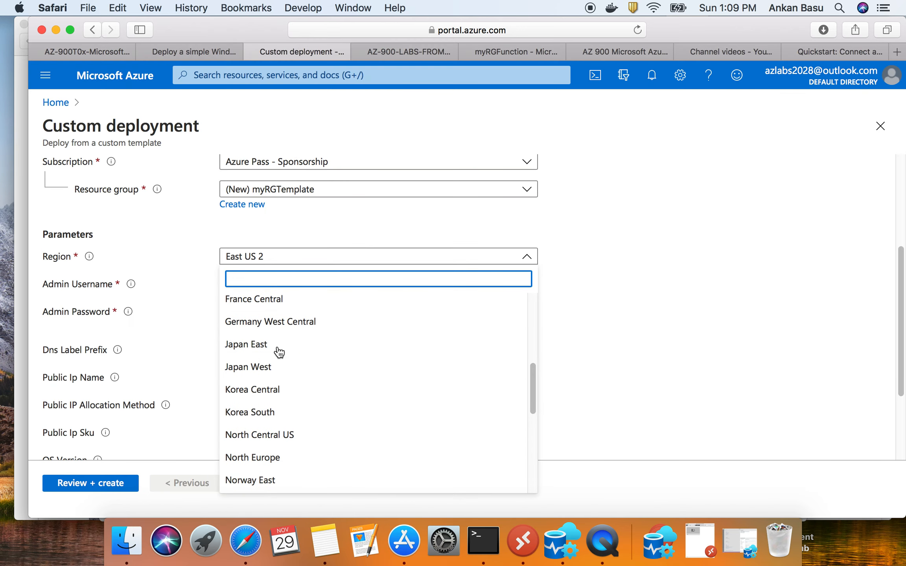
{"action": "scroll", "coordinate": [293, 413], "scroll_direction": "down", "scroll_amount": 3}
{"action": "scroll", "coordinate": [293, 431], "scroll_direction": "down", "scroll_amount": 3}
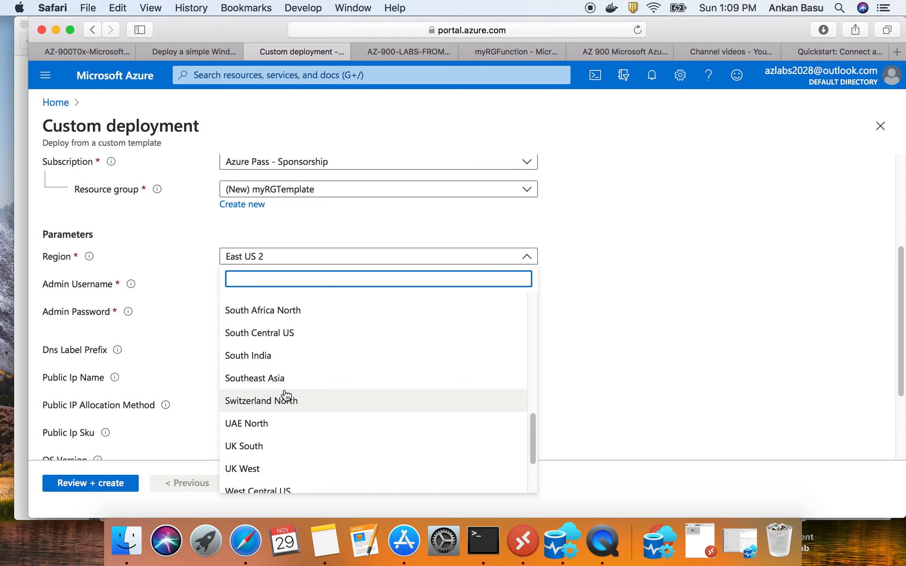
{"action": "scroll", "coordinate": [289, 398], "scroll_direction": "down", "scroll_amount": 3}
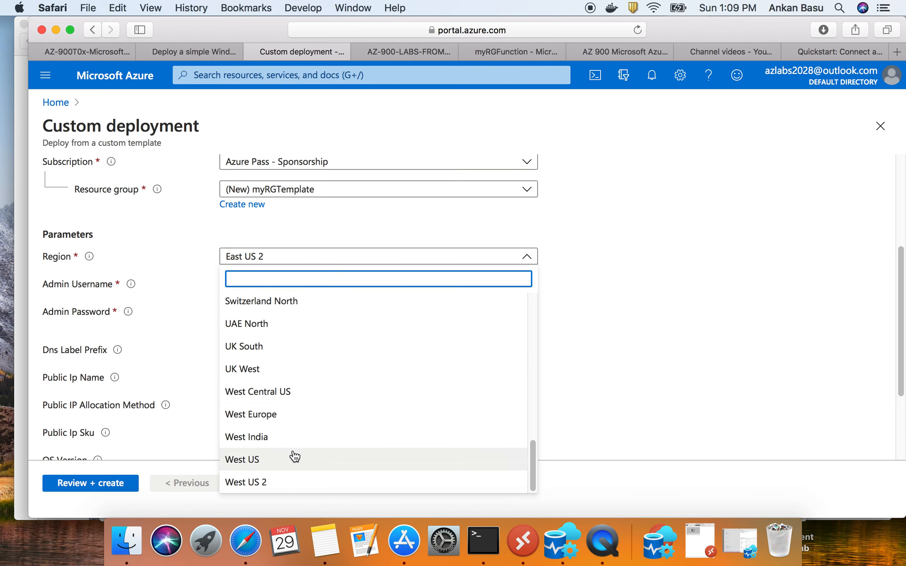
{"action": "scroll", "coordinate": [294, 456], "scroll_direction": "up", "scroll_amount": 2}
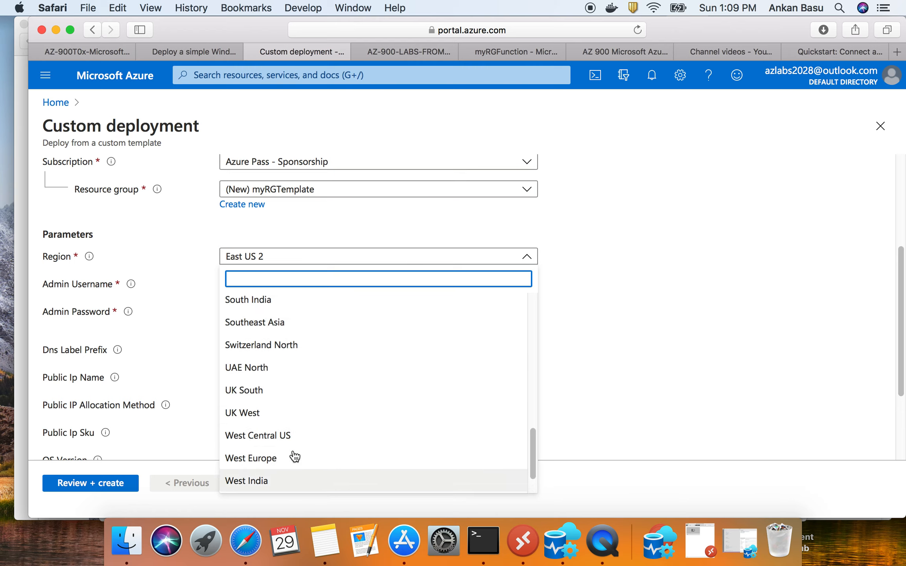
{"action": "type", "text": "e"}
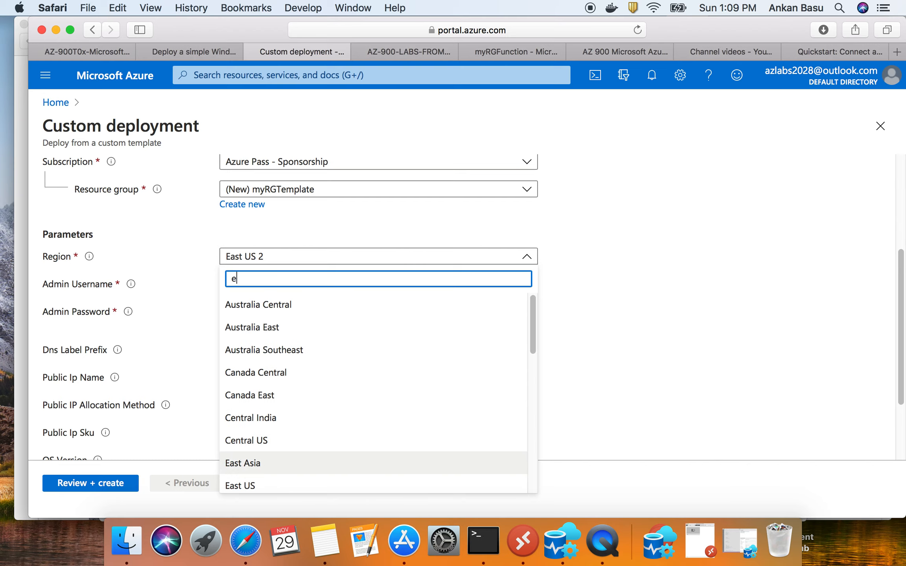
{"action": "type", "text": "ast"}
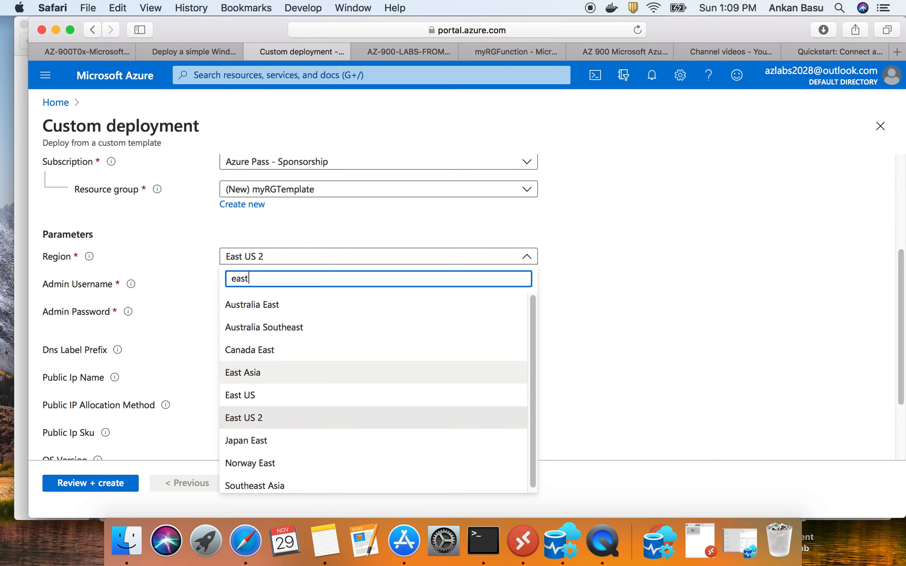
{"action": "left_click", "coordinate": [278, 395]}
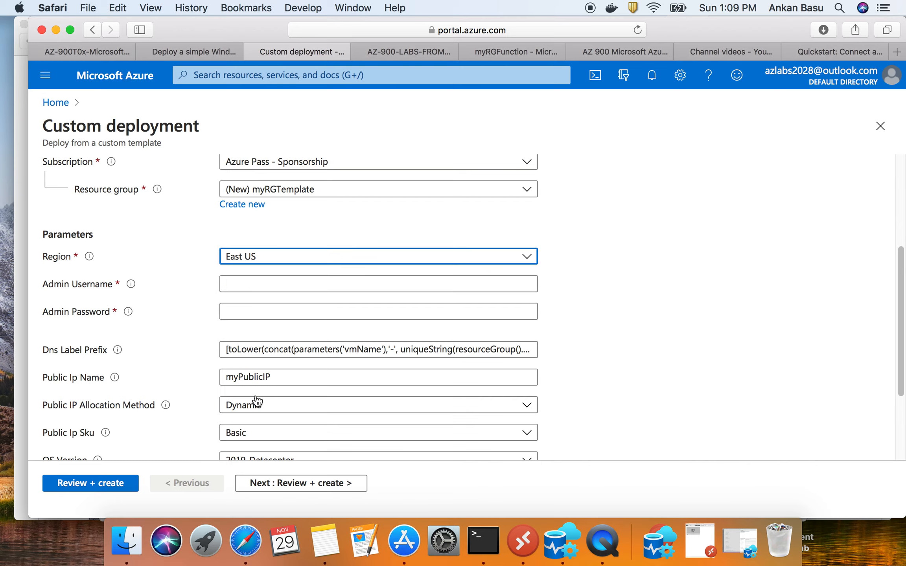
Check the walkthrough's admin credentials, then set the deployment's admin username to student and enter the admin password.
{"action": "left_click", "coordinate": [106, 55]}
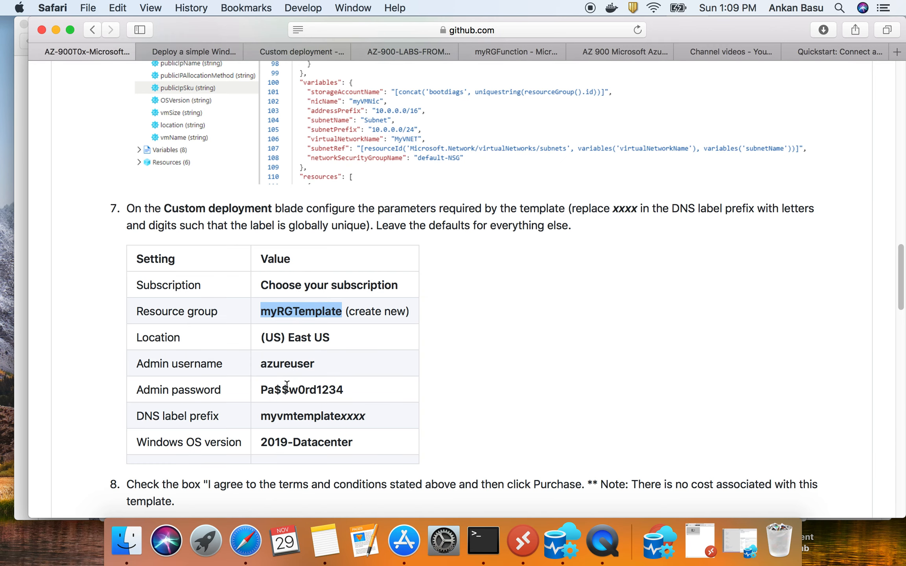
{"action": "left_click", "coordinate": [301, 50]}
{"action": "left_click", "coordinate": [263, 286]}
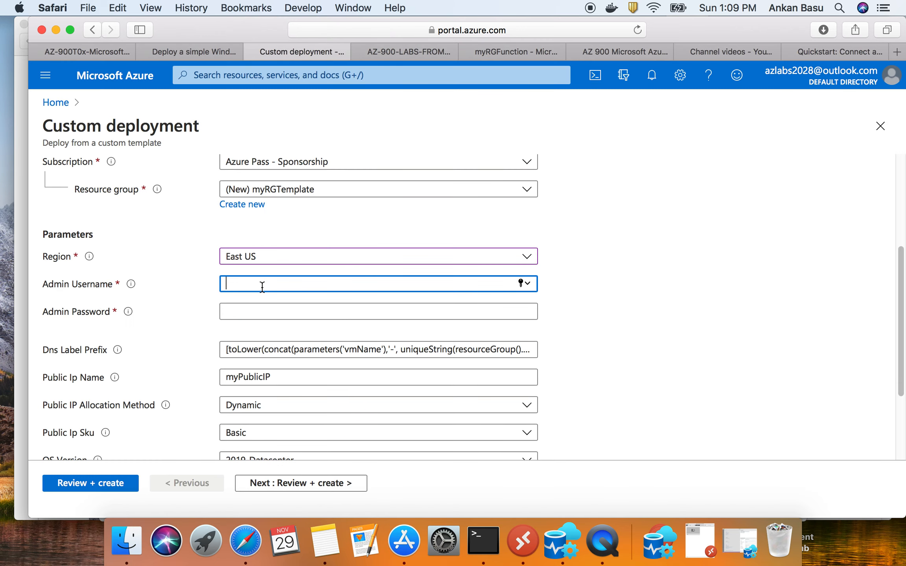
{"action": "type", "text": "student"}
{"action": "key", "text": "Tab"}
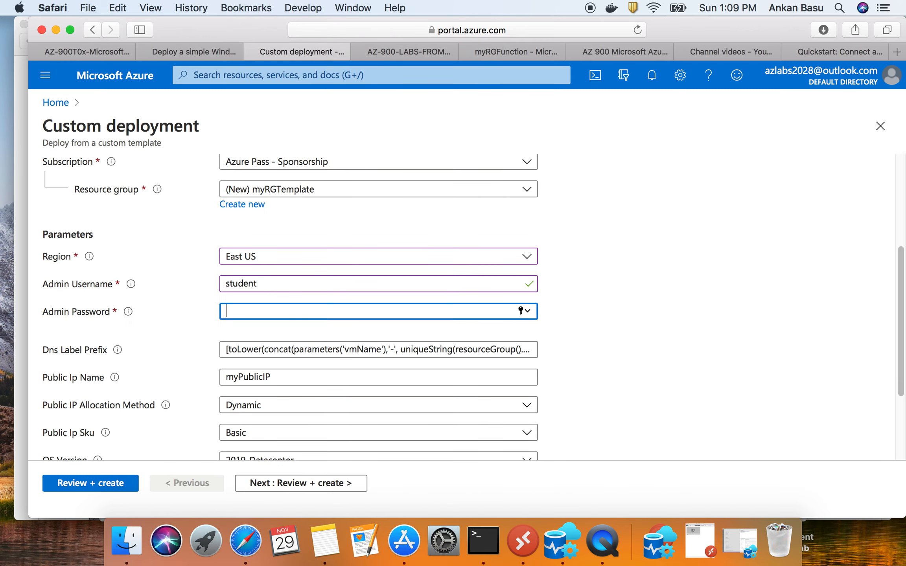
{"action": "type", "text": "•••"}
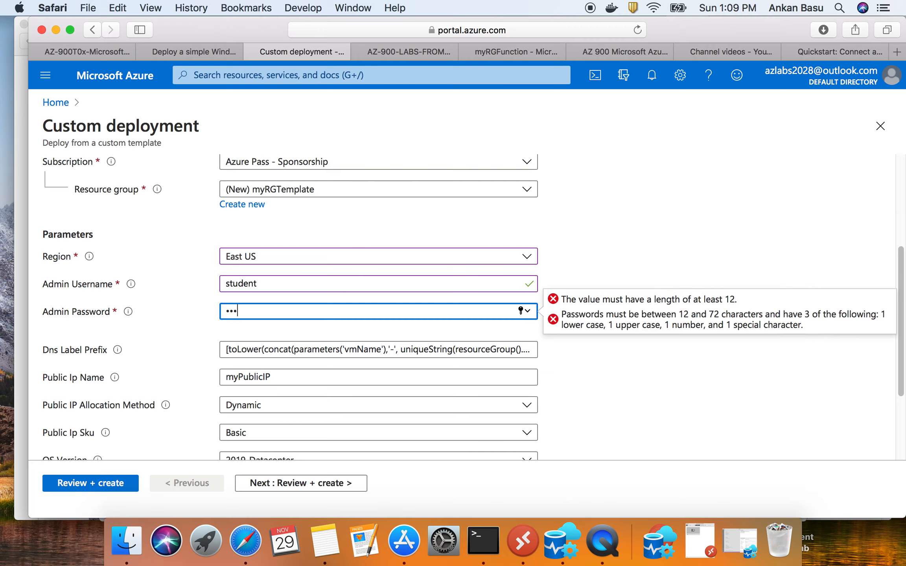
{"action": "type", "text": "•••••••••"}
{"action": "key", "text": "Tab"}
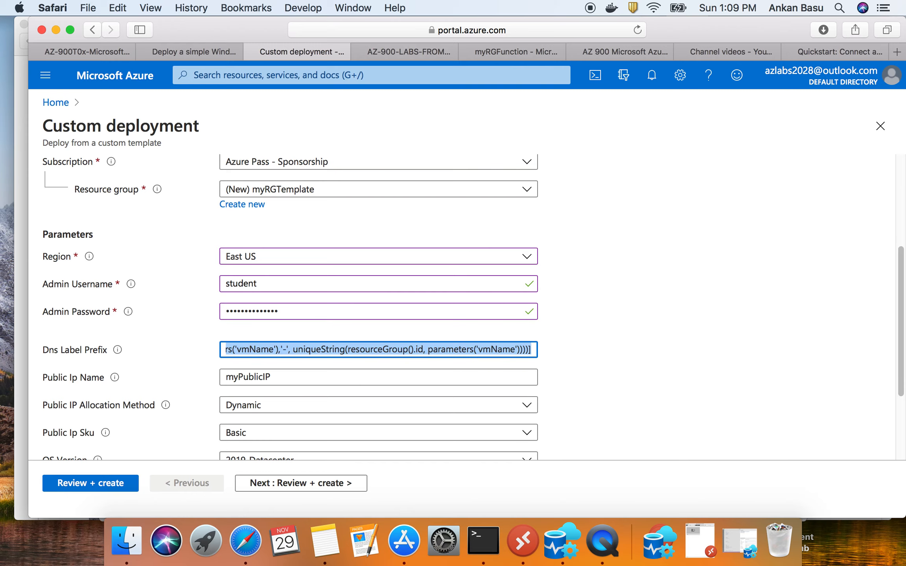
{"action": "left_click", "coordinate": [691, 361]}
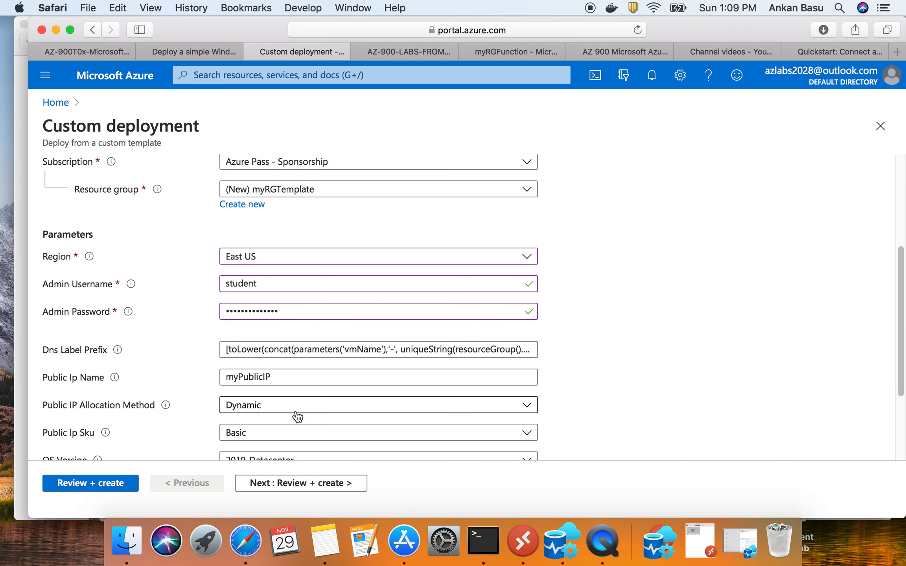
Copy the DNS label prefix myvmtemplatexxxx from the walkthrough's settings table and return to the custom deployment form.
{"action": "scroll", "coordinate": [296, 413], "scroll_direction": "down", "scroll_amount": 1}
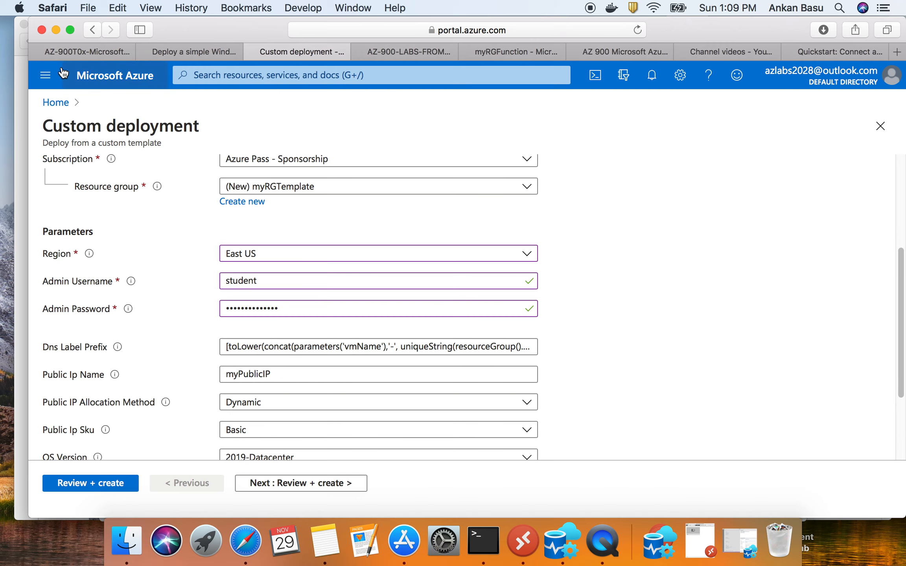
{"action": "left_click", "coordinate": [59, 52]}
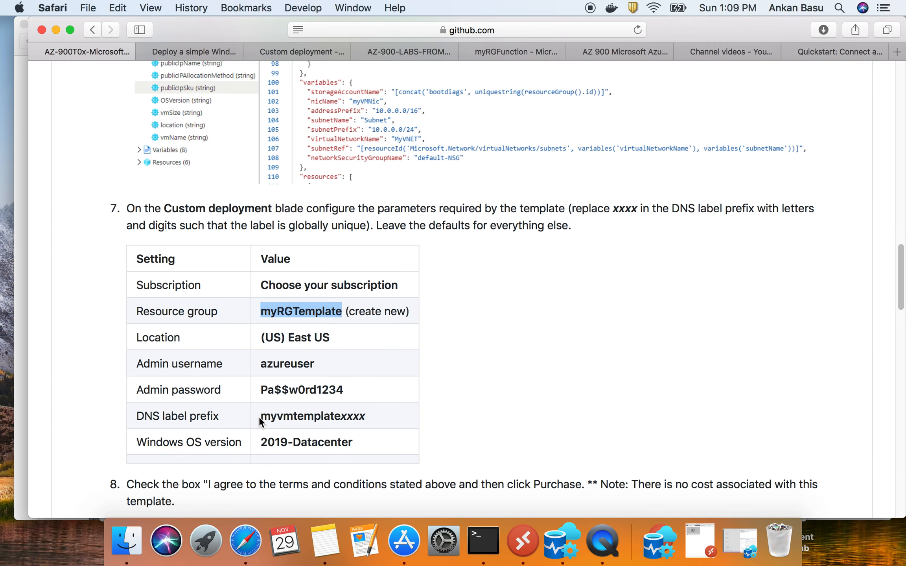
{"action": "left_click_drag", "start_coordinate": [261, 416], "coordinate": [366, 418]}
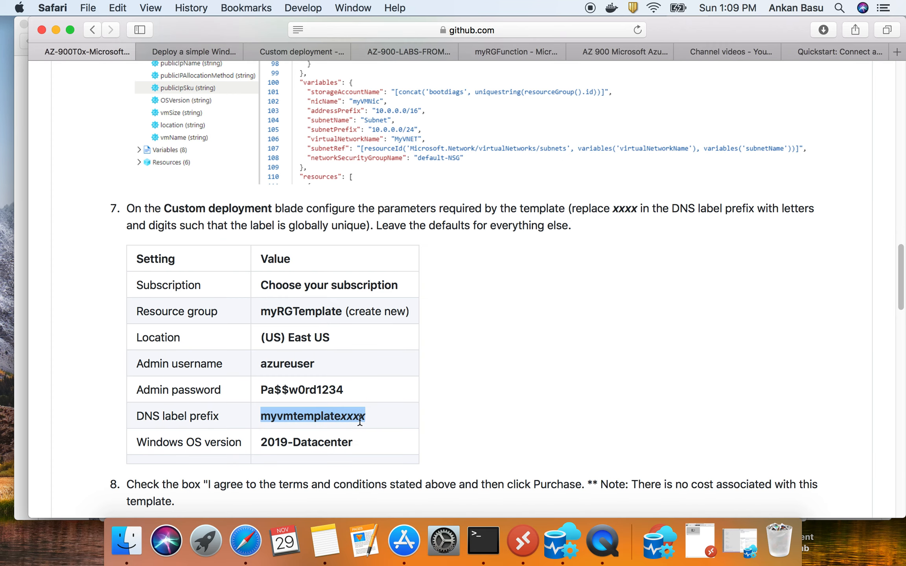
{"action": "right_click", "coordinate": [360, 418]}
{"action": "left_click", "coordinate": [392, 422]}
{"action": "left_click", "coordinate": [299, 50]}
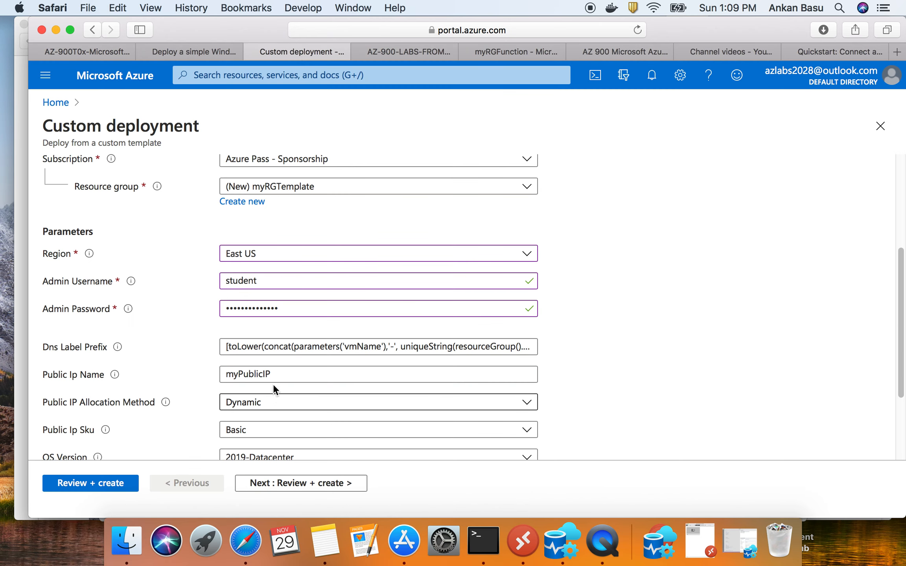
Replace the Dns Label Prefix expression with the copied prefix, changing its xxxx ending to make myvmtemplate8080.
{"action": "left_click", "coordinate": [262, 341]}
{"action": "key", "text": "super+a"}
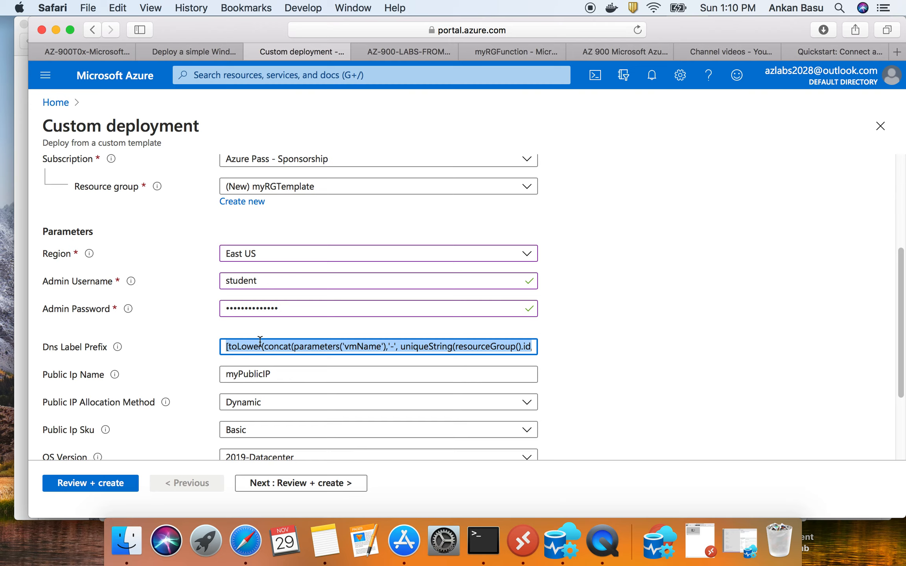
{"action": "key", "text": "super+v"}
{"action": "key", "text": "BackSpace"}
{"action": "key", "text": "BackSpace"}
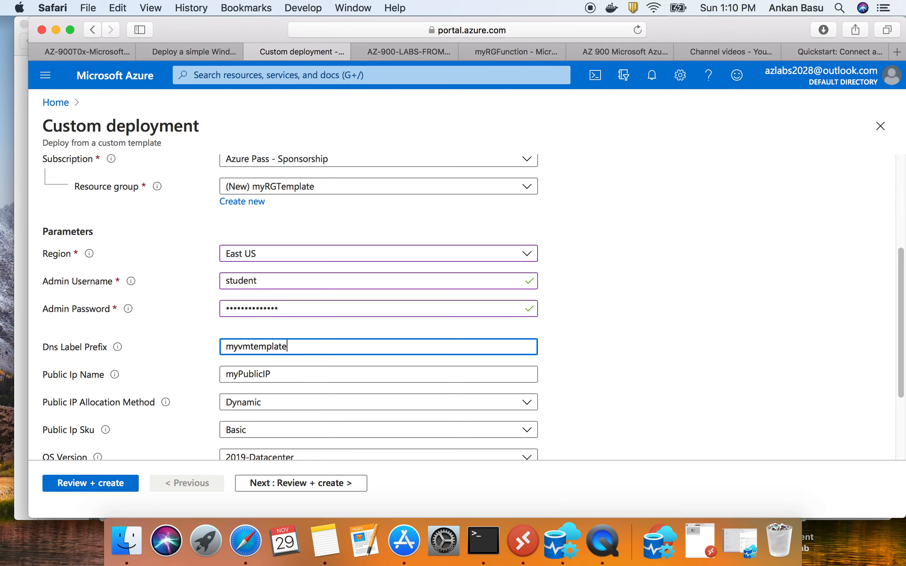
{"action": "type", "text": "8080"}
{"action": "key", "text": "Tab"}
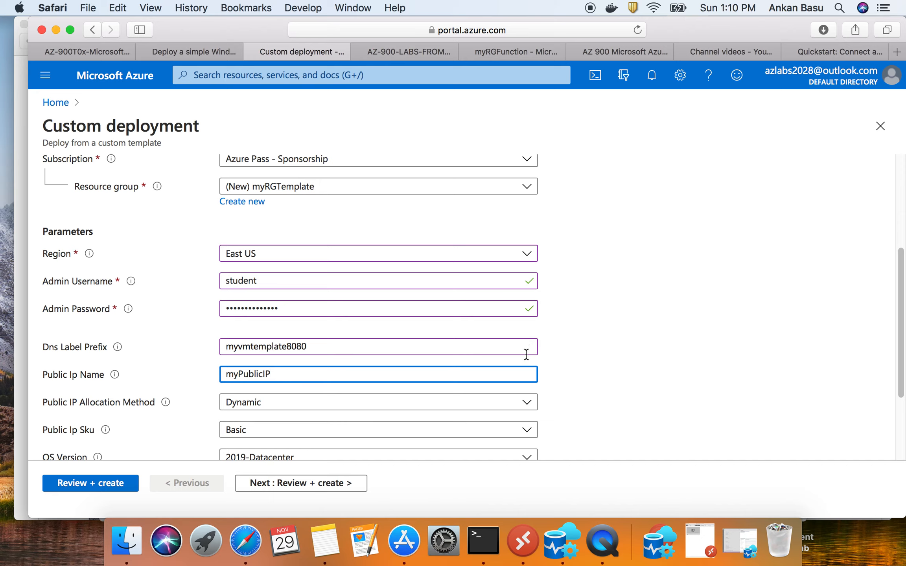
{"action": "left_click", "coordinate": [635, 361]}
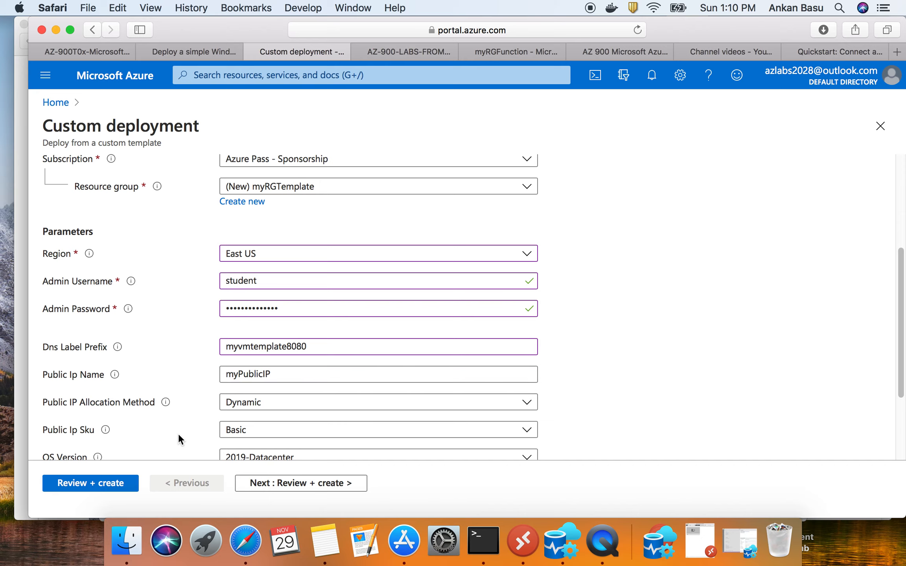
Compare the form's OS version and remaining parameters with the walkthrough's settings table, then read its instructions on terms and review.
{"action": "scroll", "coordinate": [161, 423], "scroll_direction": "down", "scroll_amount": 2}
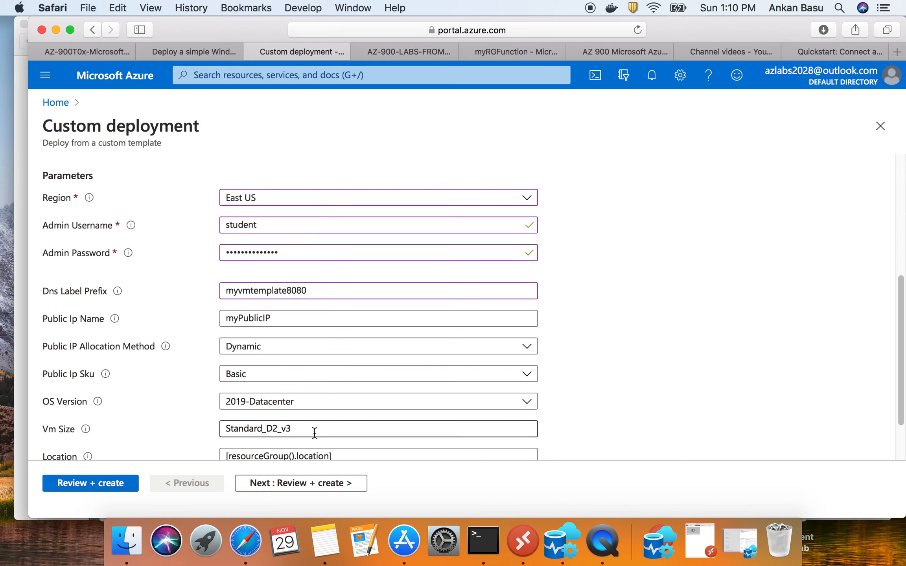
{"action": "left_click", "coordinate": [72, 54]}
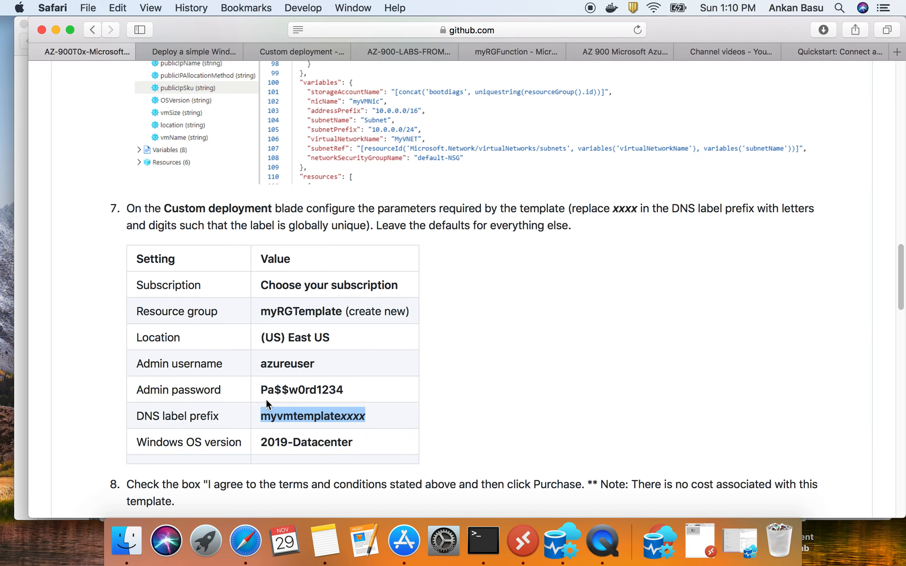
{"action": "scroll", "coordinate": [266, 400], "scroll_direction": "down", "scroll_amount": 1}
{"action": "double_click", "coordinate": [271, 420]}
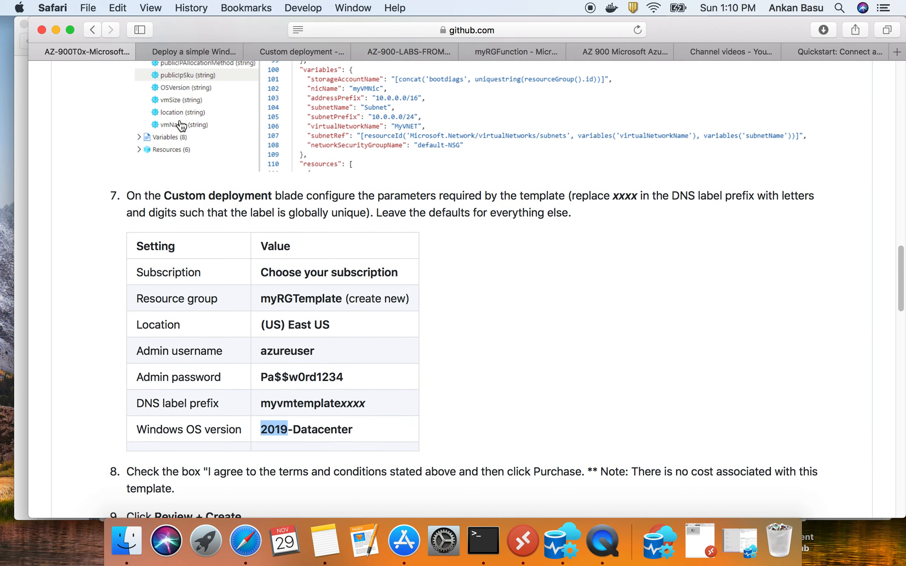
{"action": "left_click", "coordinate": [269, 55]}
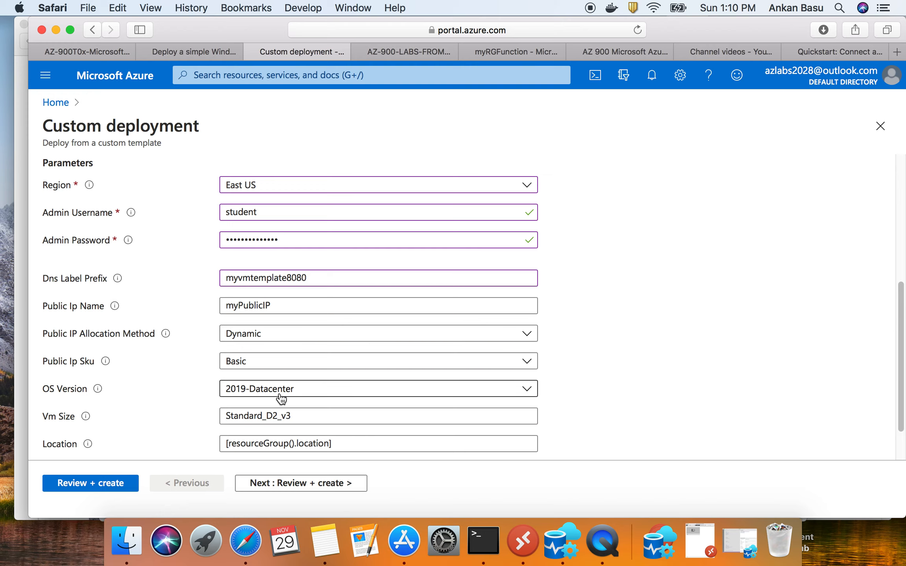
{"action": "scroll", "coordinate": [188, 387], "scroll_direction": "down", "scroll_amount": 3}
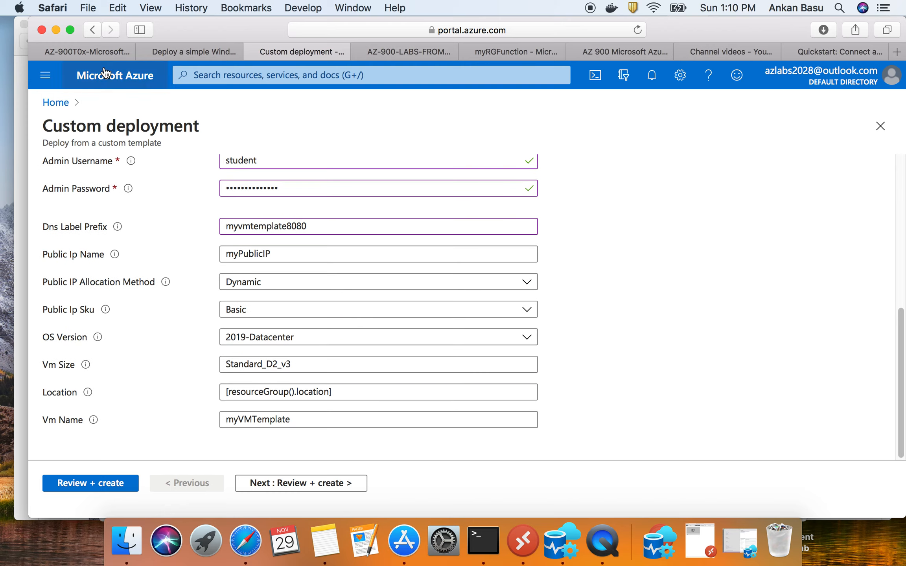
{"action": "left_click", "coordinate": [86, 51]}
{"action": "scroll", "coordinate": [265, 323], "scroll_direction": "down", "scroll_amount": 2}
{"action": "scroll", "coordinate": [268, 332], "scroll_direction": "down", "scroll_amount": 5}
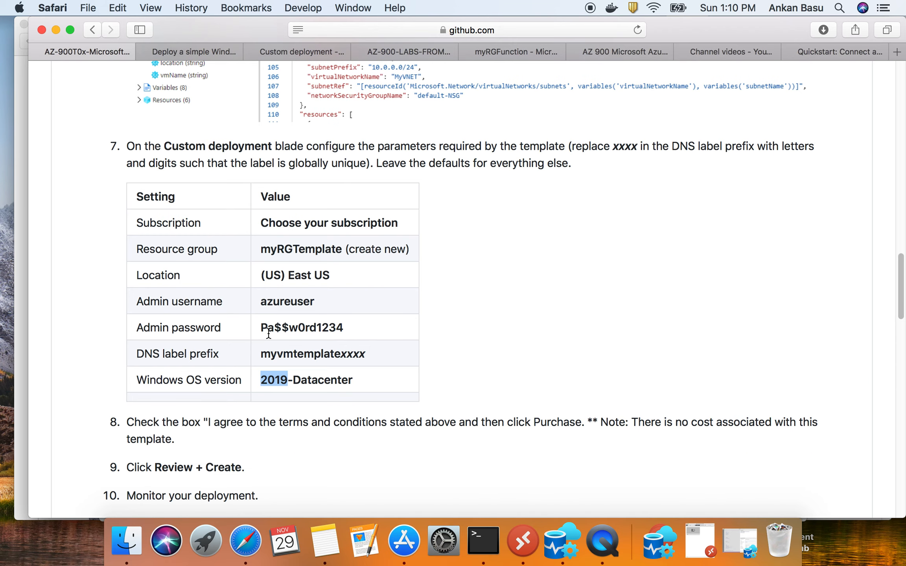
{"action": "left_click_drag", "start_coordinate": [201, 322], "coordinate": [552, 322]}
{"action": "left_click_drag", "start_coordinate": [127, 365], "coordinate": [243, 370]}
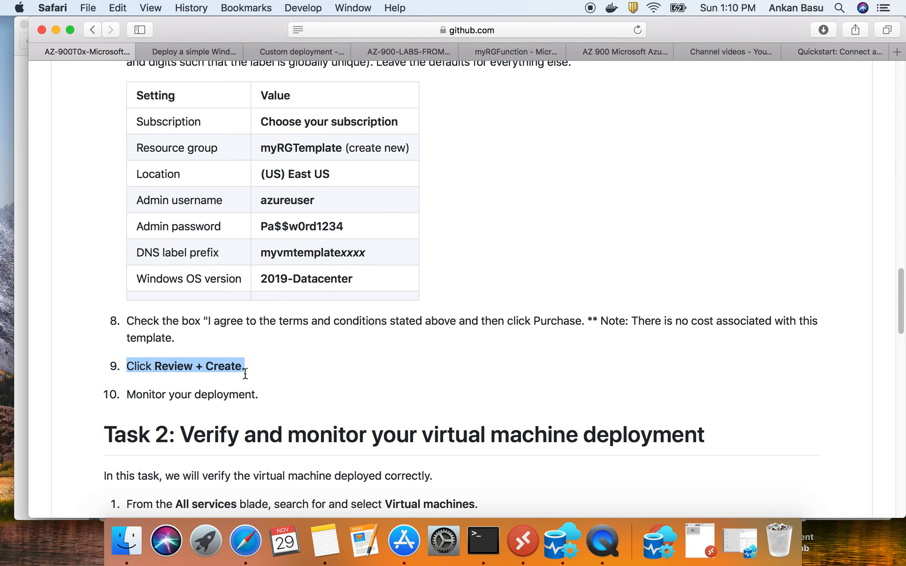
Recheck all custom deployment settings in the portal, then submit them for final validation and examine the Basics summary.
{"action": "left_click", "coordinate": [279, 53]}
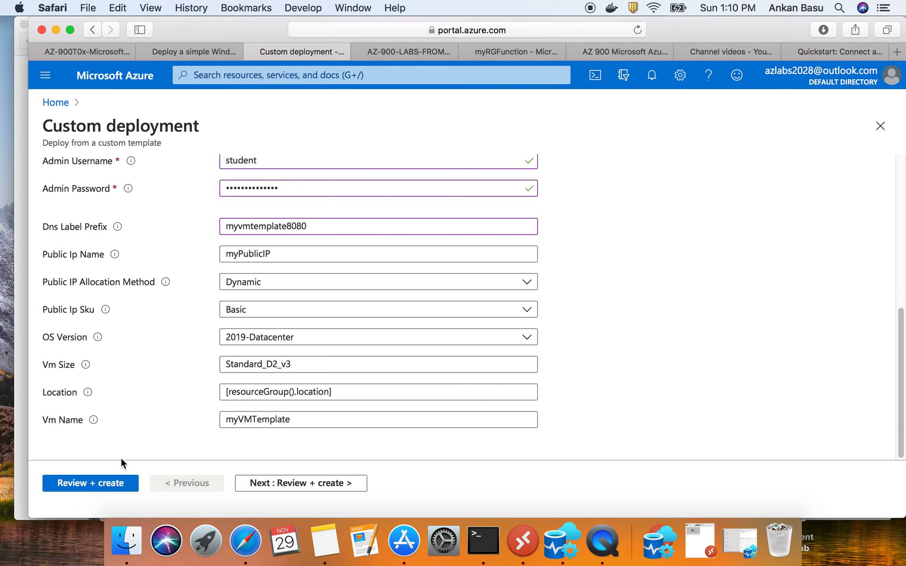
{"action": "scroll", "coordinate": [455, 313], "scroll_direction": "up", "scroll_amount": 15}
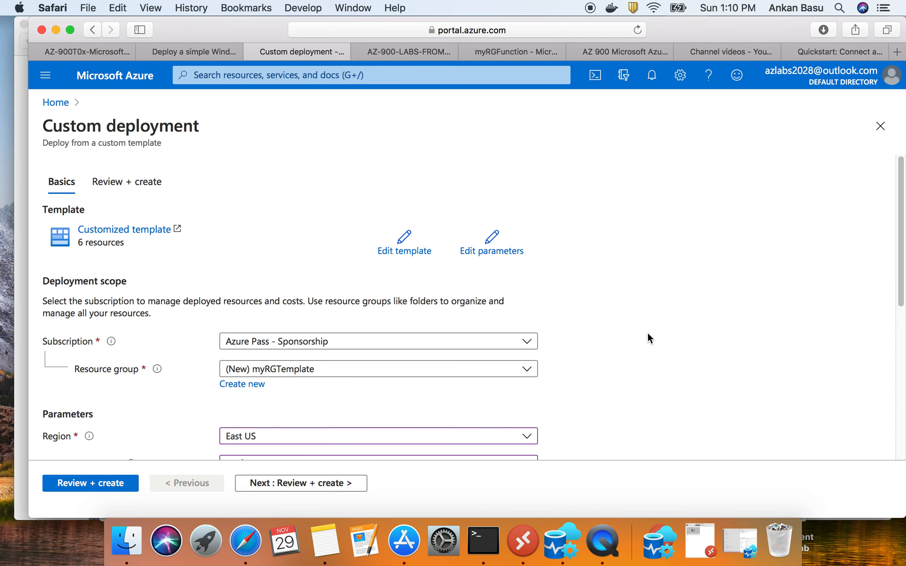
{"action": "scroll", "coordinate": [648, 335], "scroll_direction": "down", "scroll_amount": 15}
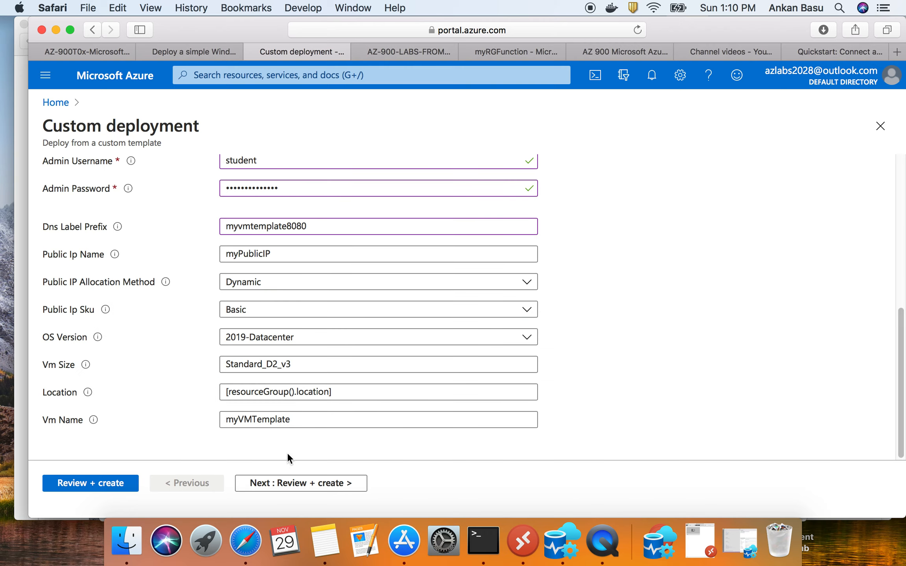
{"action": "scroll", "coordinate": [187, 366], "scroll_direction": "up", "scroll_amount": 10}
{"action": "scroll", "coordinate": [187, 366], "scroll_direction": "down", "scroll_amount": 10}
{"action": "left_click", "coordinate": [91, 484]}
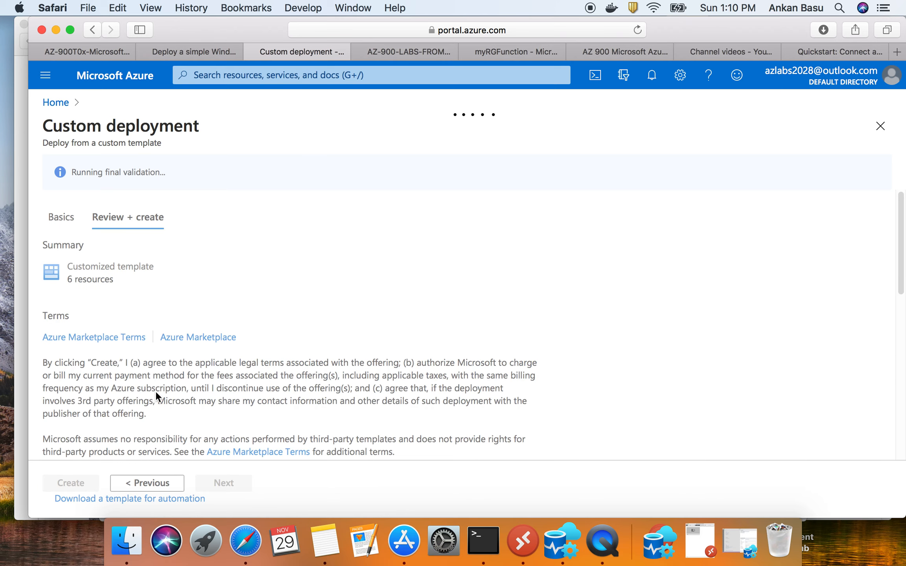
{"action": "scroll", "coordinate": [157, 394], "scroll_direction": "down", "scroll_amount": 10}
{"action": "scroll", "coordinate": [156, 394], "scroll_direction": "down", "scroll_amount": 3}
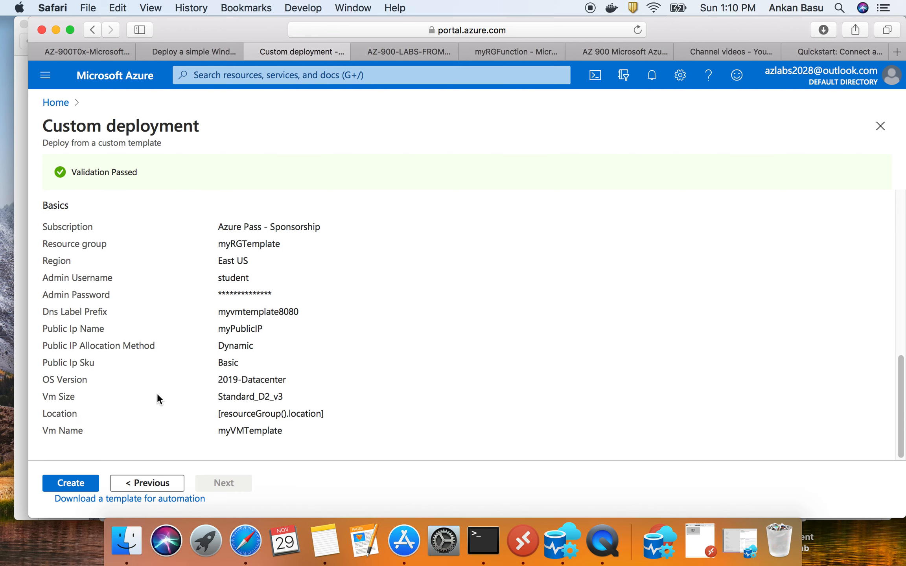
Create the validated custom deployment and decline saving the password in the browser for now.
{"action": "scroll", "coordinate": [158, 394], "scroll_direction": "up", "scroll_amount": 15}
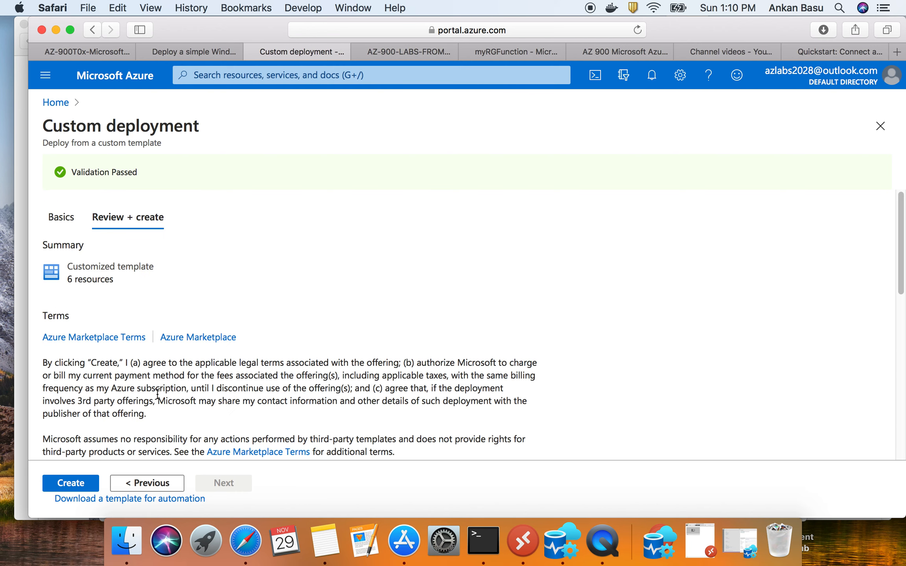
{"action": "left_click", "coordinate": [84, 488]}
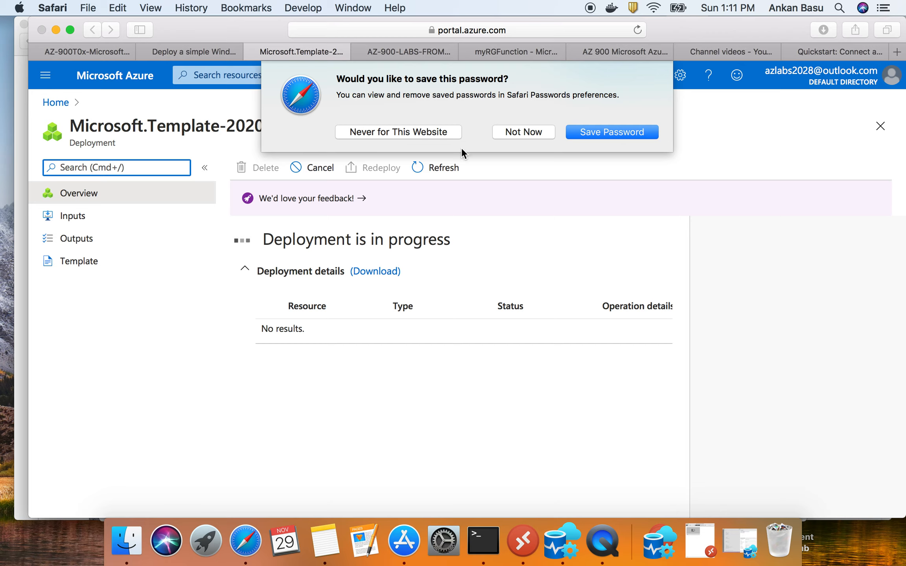
{"action": "left_click", "coordinate": [521, 137]}
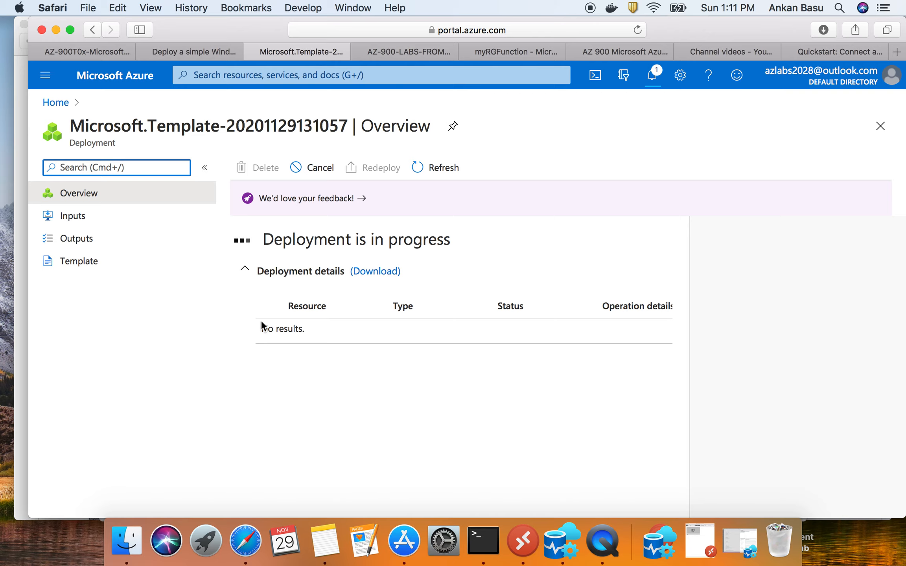
Read the walkthrough's deployment monitoring step and all of Task 2 on verifying and monitoring the virtual machine.
{"action": "left_click", "coordinate": [75, 51]}
{"action": "scroll", "coordinate": [385, 328], "scroll_direction": "down", "scroll_amount": 2}
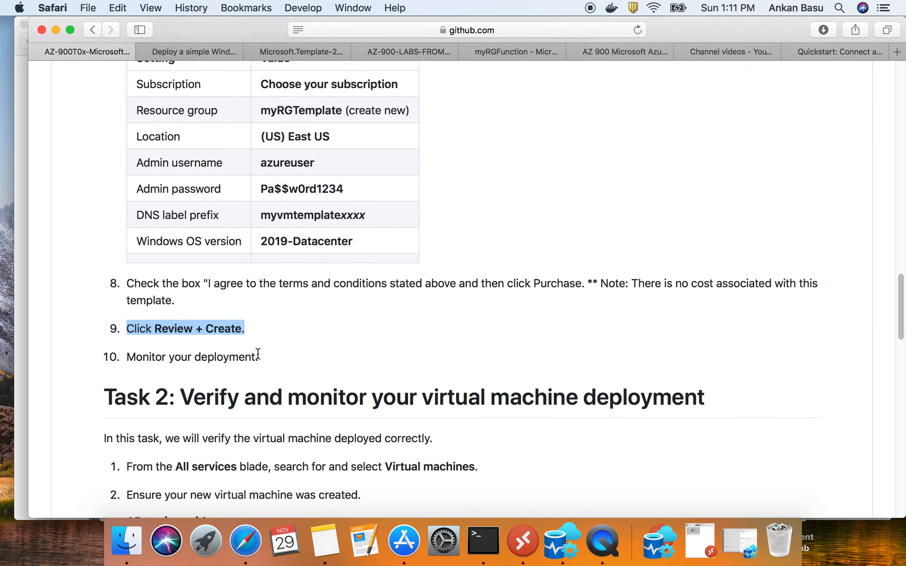
{"action": "left_click_drag", "start_coordinate": [257, 356], "coordinate": [105, 346]}
{"action": "scroll", "coordinate": [118, 323], "scroll_direction": "down", "scroll_amount": 5}
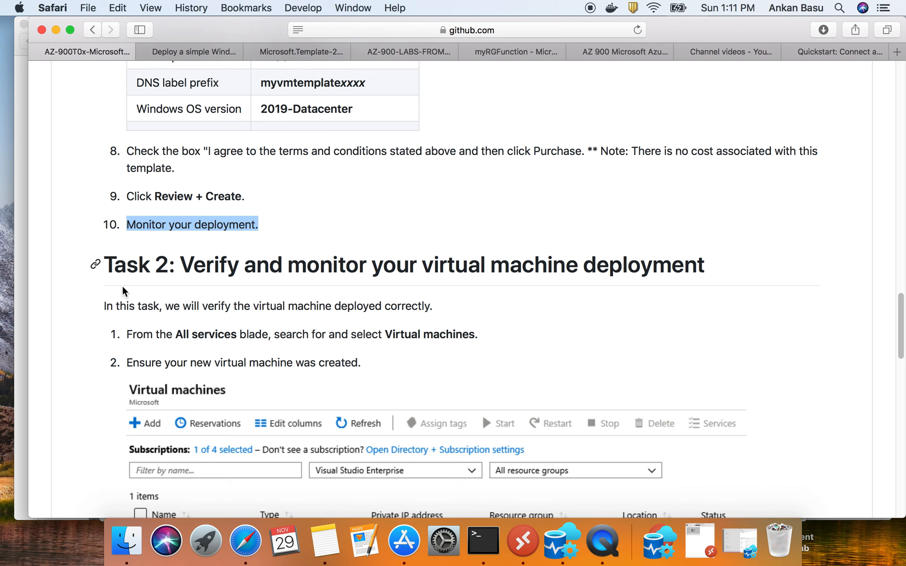
{"action": "scroll", "coordinate": [123, 291], "scroll_direction": "down", "scroll_amount": 3}
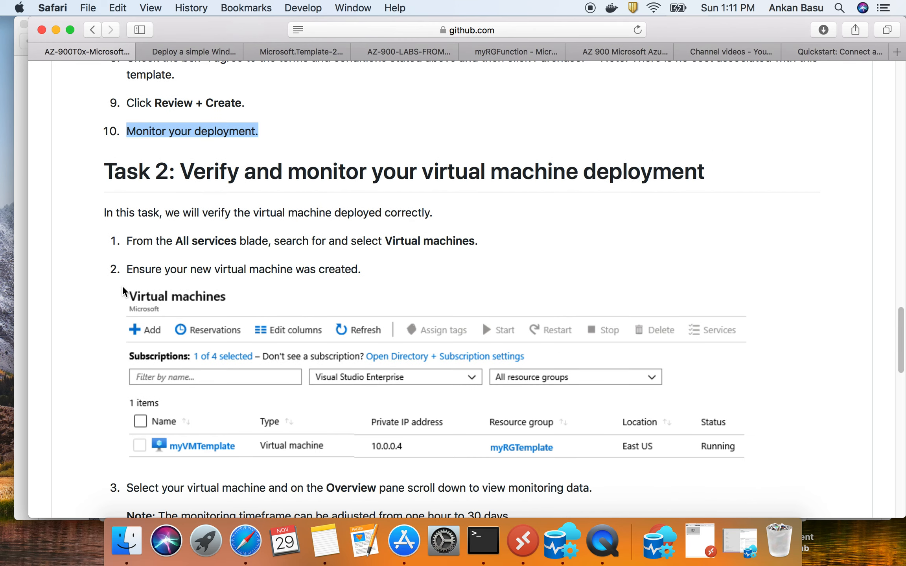
{"action": "scroll", "coordinate": [124, 291], "scroll_direction": "down", "scroll_amount": 3}
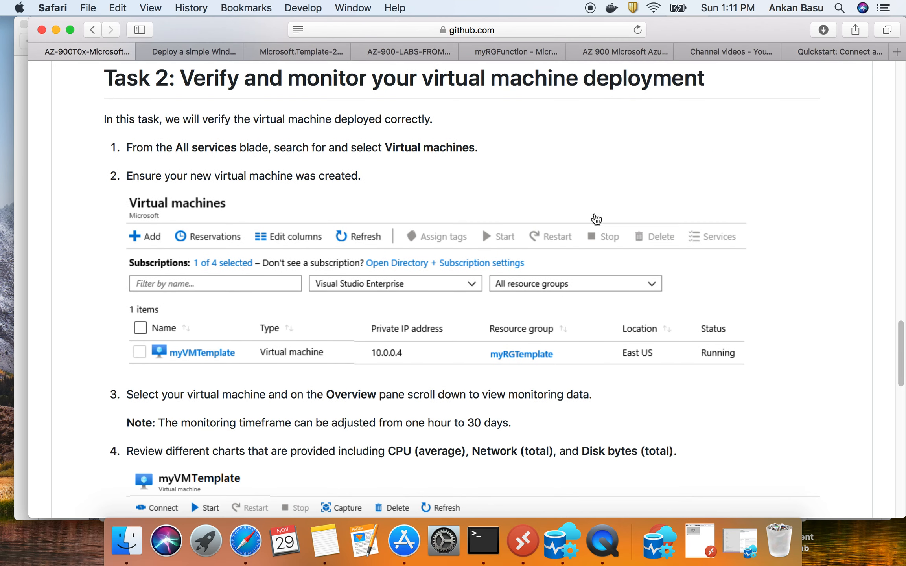
{"action": "scroll", "coordinate": [245, 390], "scroll_direction": "down", "scroll_amount": 2}
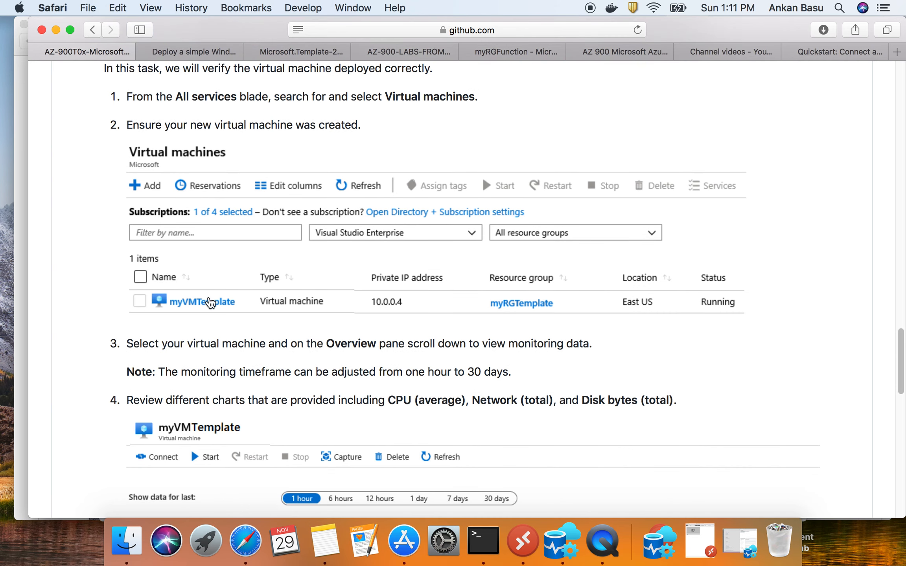
{"action": "scroll", "coordinate": [201, 306], "scroll_direction": "down", "scroll_amount": 3}
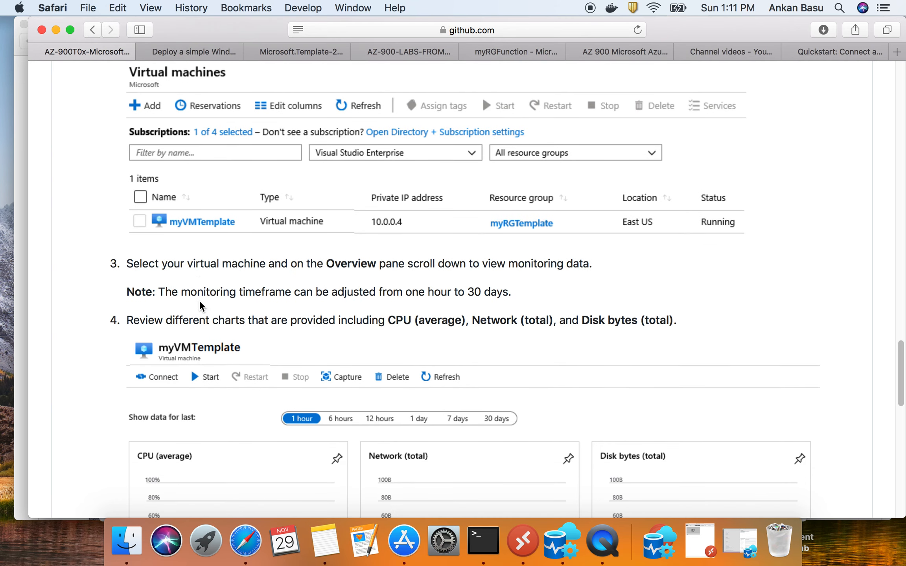
{"action": "scroll", "coordinate": [142, 302], "scroll_direction": "down", "scroll_amount": 10}
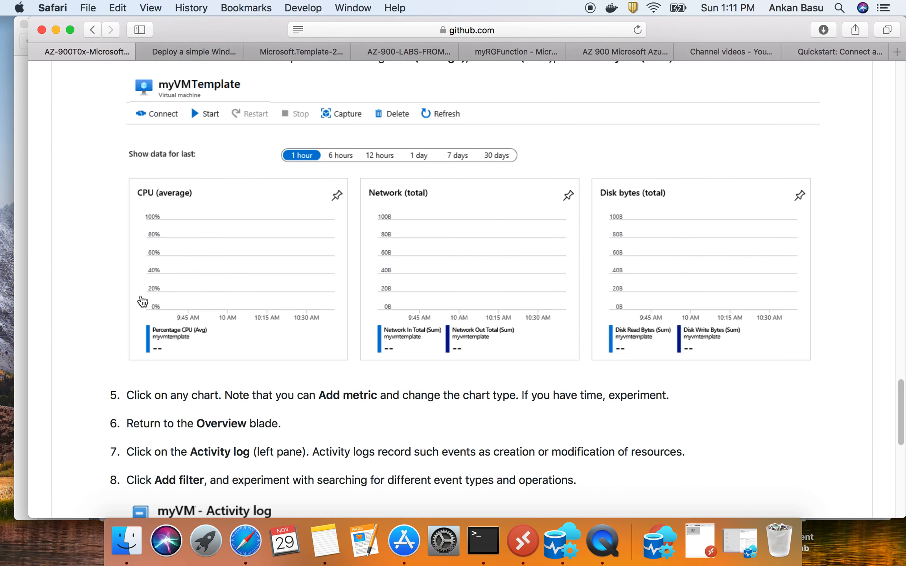
{"action": "scroll", "coordinate": [143, 301], "scroll_direction": "down", "scroll_amount": 7}
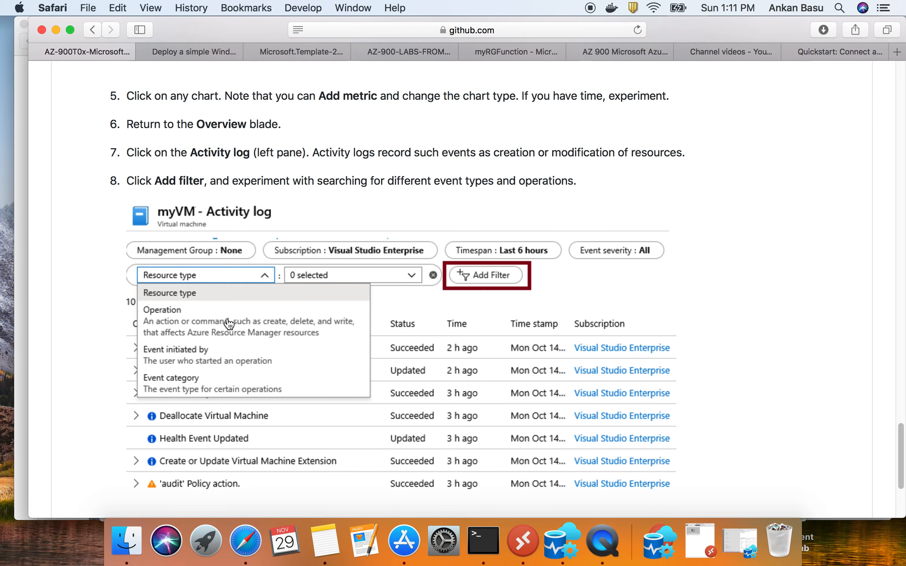
{"action": "scroll", "coordinate": [398, 421], "scroll_direction": "down", "scroll_amount": 6}
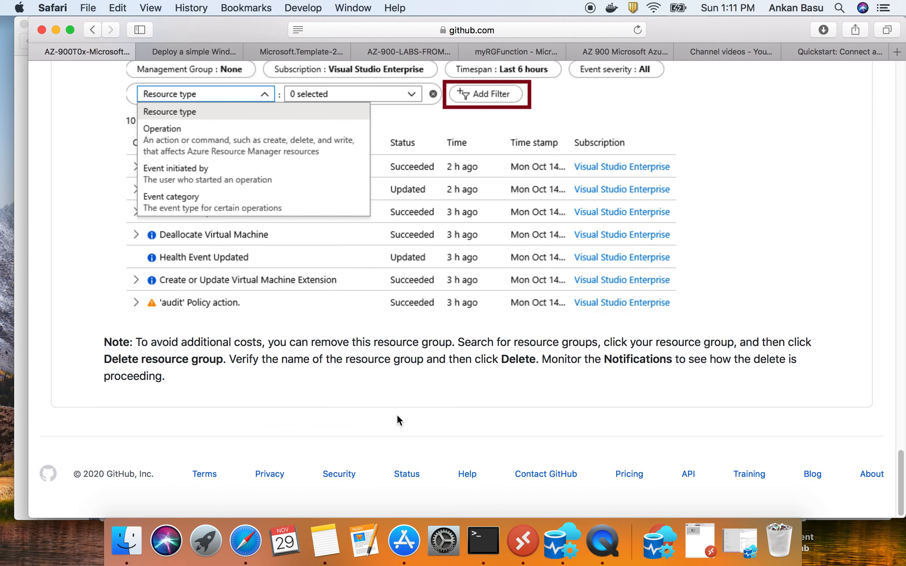
{"action": "scroll", "coordinate": [397, 417], "scroll_direction": "up", "scroll_amount": 9}
{"action": "scroll", "coordinate": [398, 414], "scroll_direction": "up", "scroll_amount": 14}
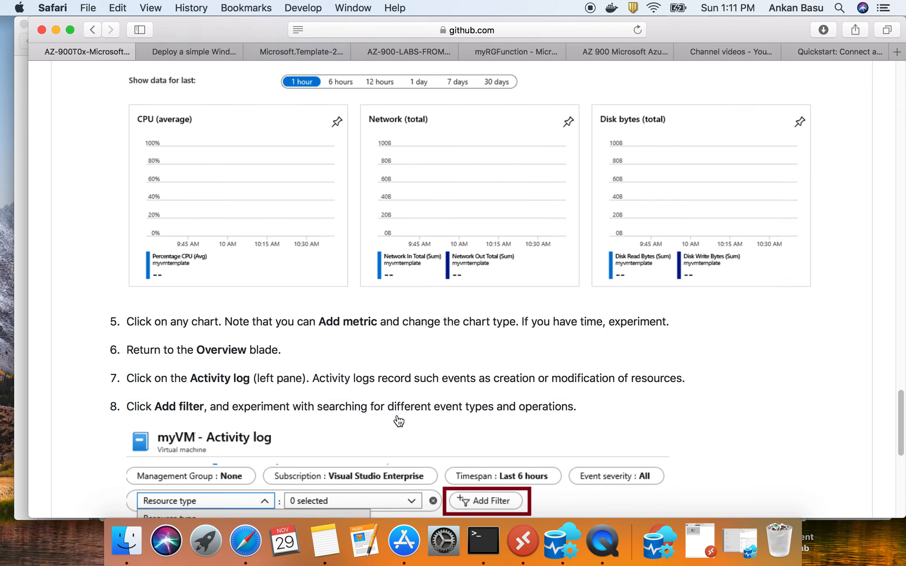
{"action": "scroll", "coordinate": [397, 415], "scroll_direction": "up", "scroll_amount": 7}
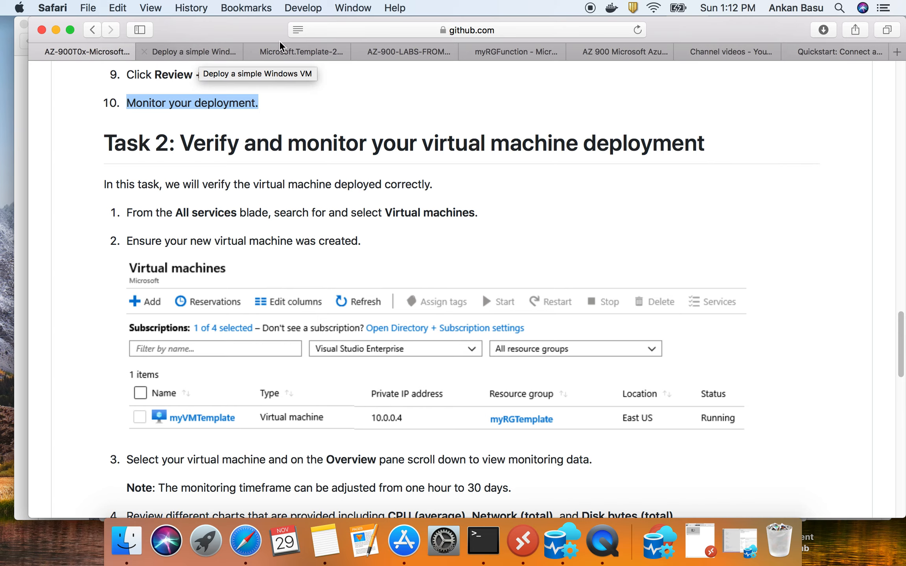
Return to the deployment overview in the portal and check the status of each resource being deployed.
{"action": "left_click", "coordinate": [306, 52]}
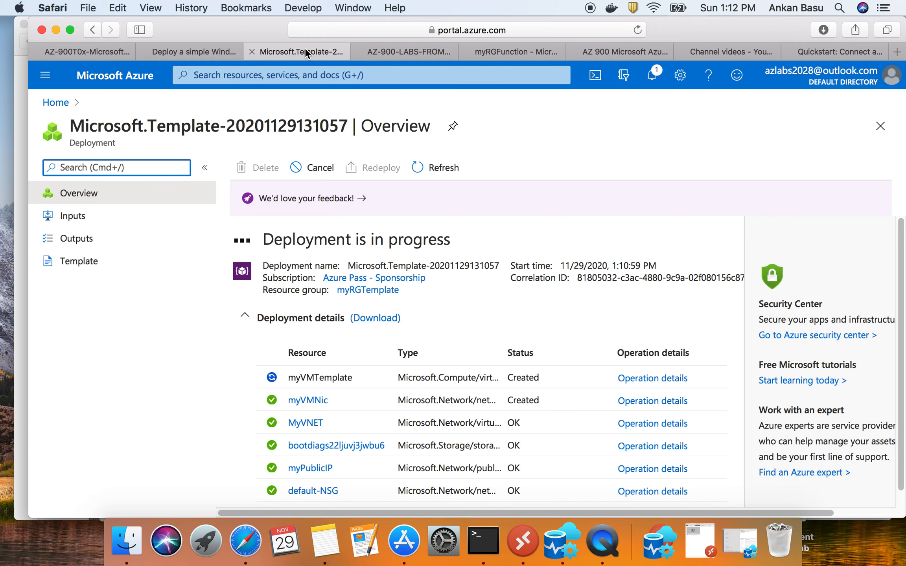
{"action": "scroll", "coordinate": [409, 268], "scroll_direction": "down", "scroll_amount": 1}
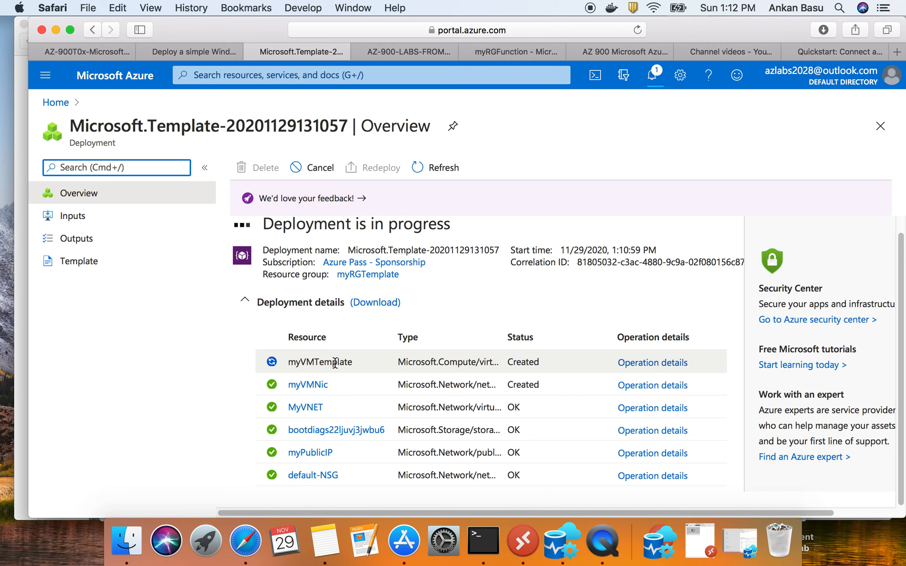
{"action": "scroll", "coordinate": [284, 364], "scroll_direction": "up", "scroll_amount": 1}
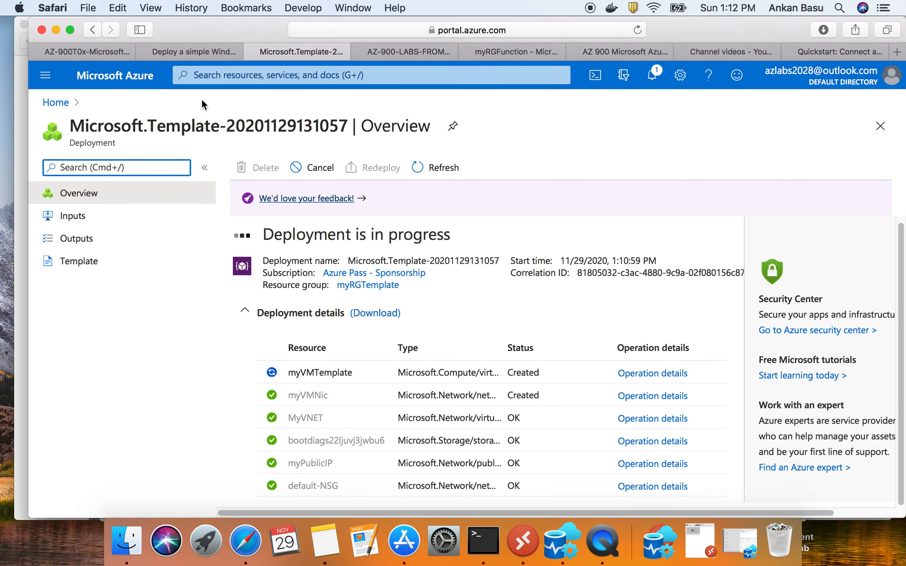
Go from the simple Windows VM template page to the Azure Quickstart Templates gallery and copy the gallery's web address.
{"action": "left_click", "coordinate": [201, 54]}
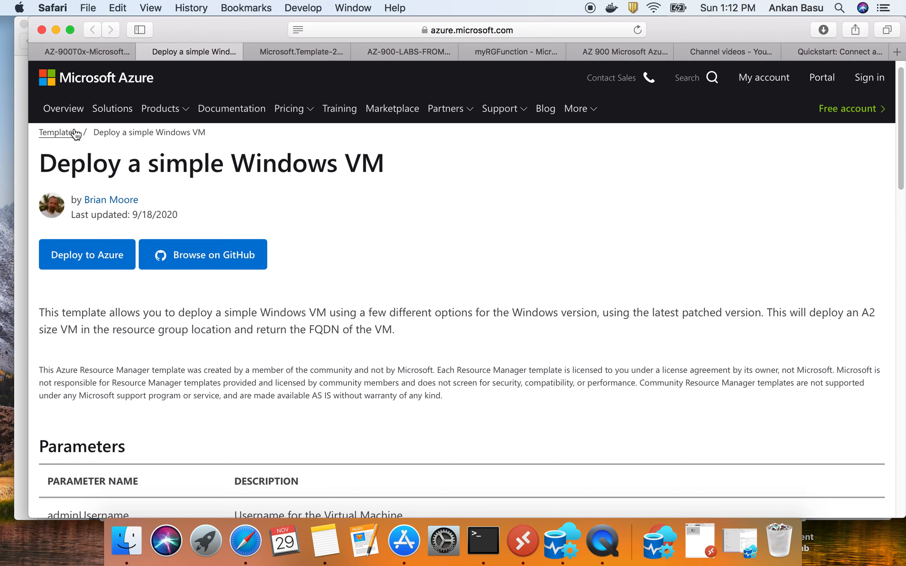
{"action": "left_click", "coordinate": [62, 133]}
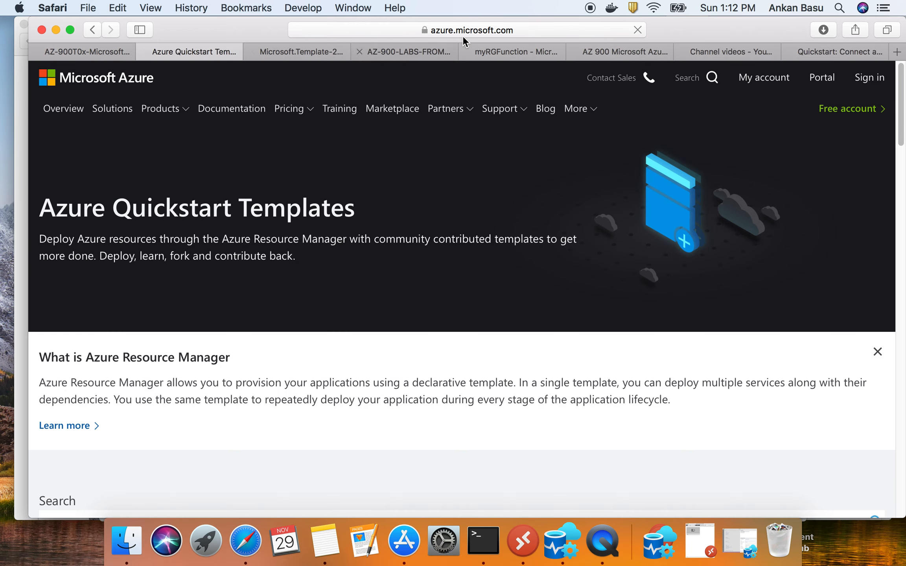
{"action": "left_click", "coordinate": [476, 30]}
{"action": "right_click", "coordinate": [475, 28]}
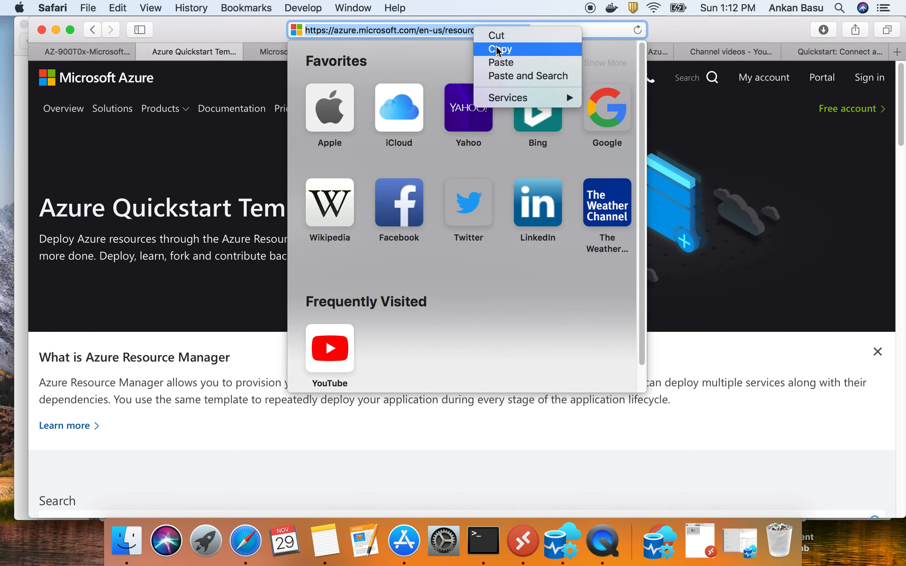
{"action": "left_click", "coordinate": [499, 49]}
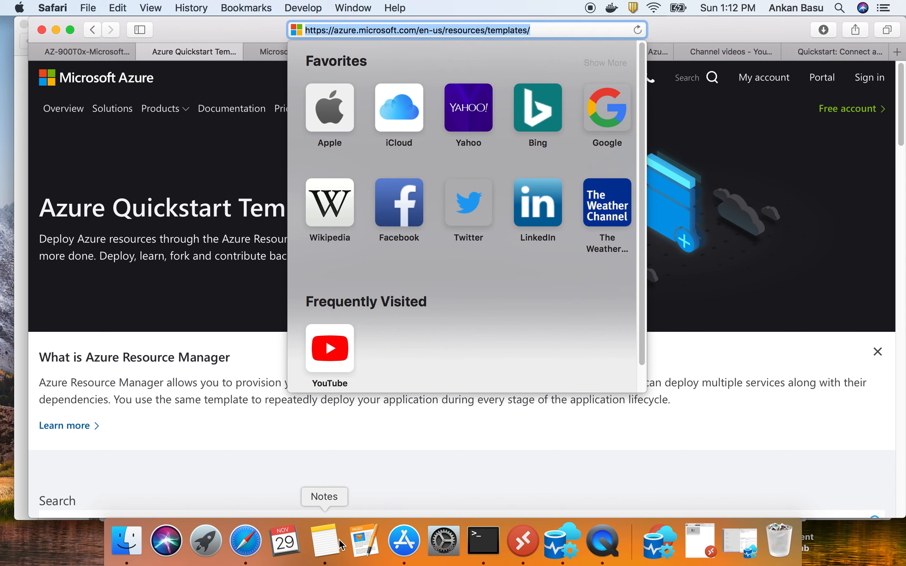
{"action": "left_click", "coordinate": [338, 544]}
{"action": "left_click", "coordinate": [566, 123]}
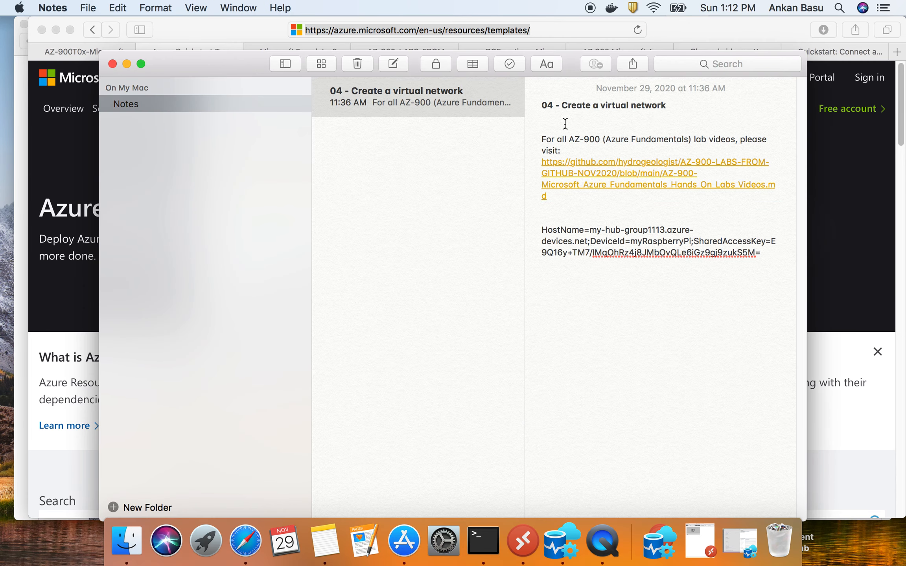
{"action": "key", "text": "Return"}
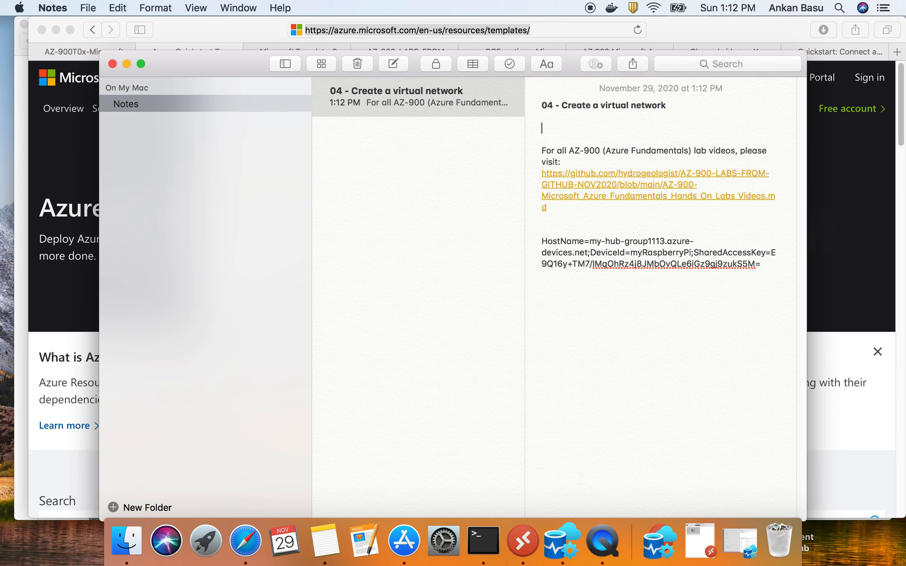
{"action": "key", "text": "super+v"}
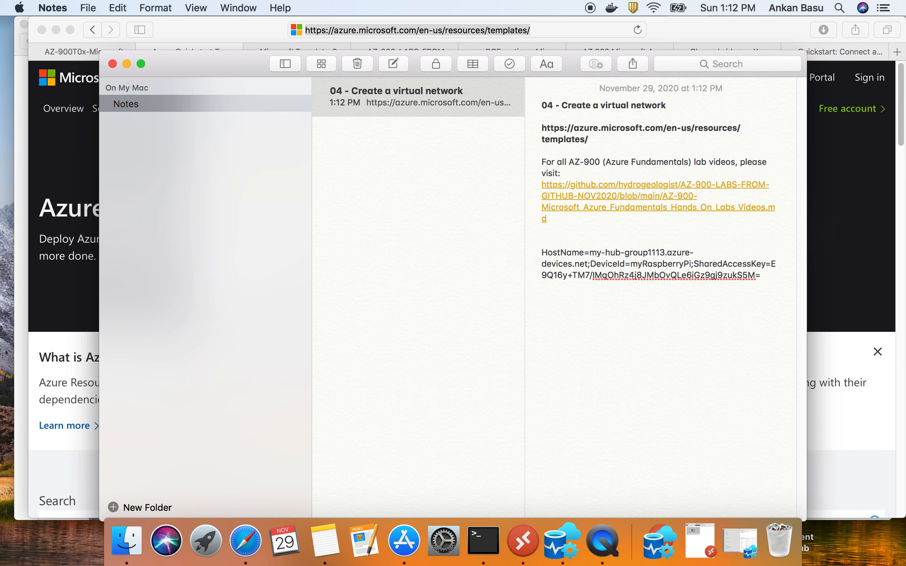
Switch back to Safari and recheck the walkthrough's monitoring instructions and custom deployment settings table.
{"action": "left_click", "coordinate": [192, 49]}
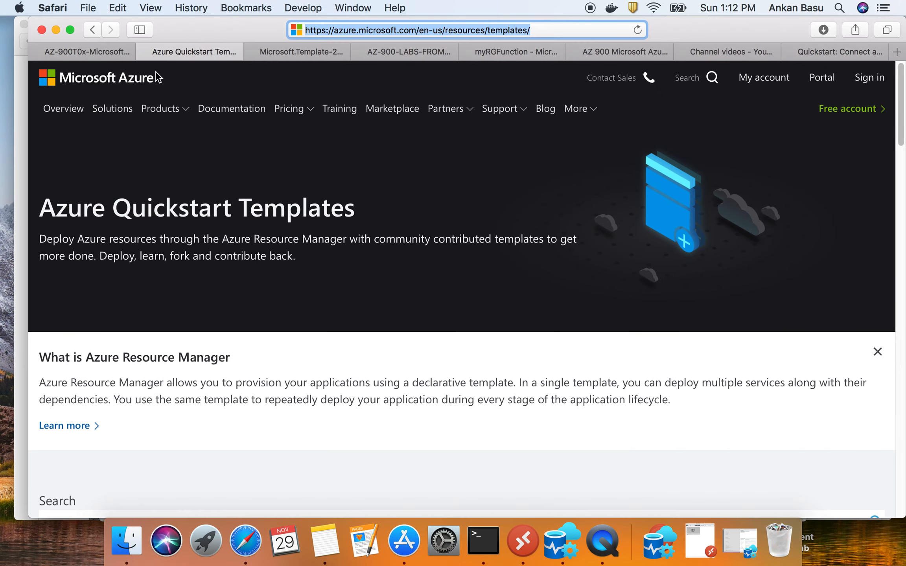
{"action": "left_click", "coordinate": [90, 48]}
{"action": "scroll", "coordinate": [297, 287], "scroll_direction": "down", "scroll_amount": 7}
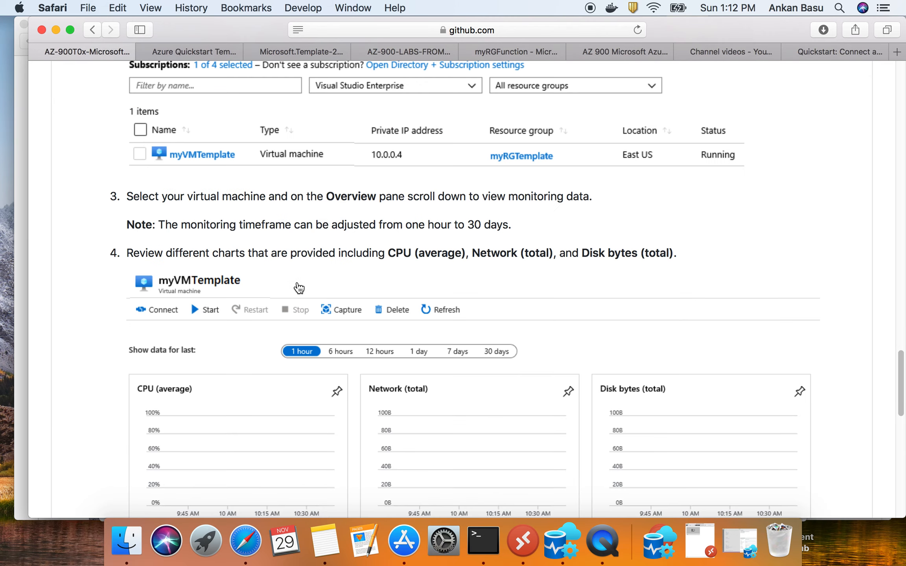
{"action": "scroll", "coordinate": [298, 283], "scroll_direction": "up", "scroll_amount": 15}
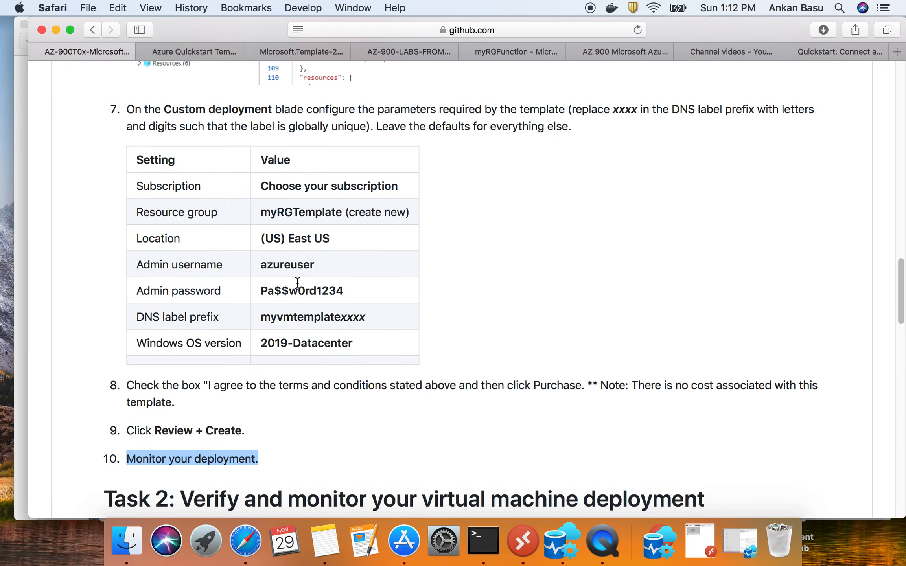
Check the portal notification for the myRGTemplate deployment, dismiss the notifications pane and show the deployment details again.
{"action": "left_click", "coordinate": [315, 53]}
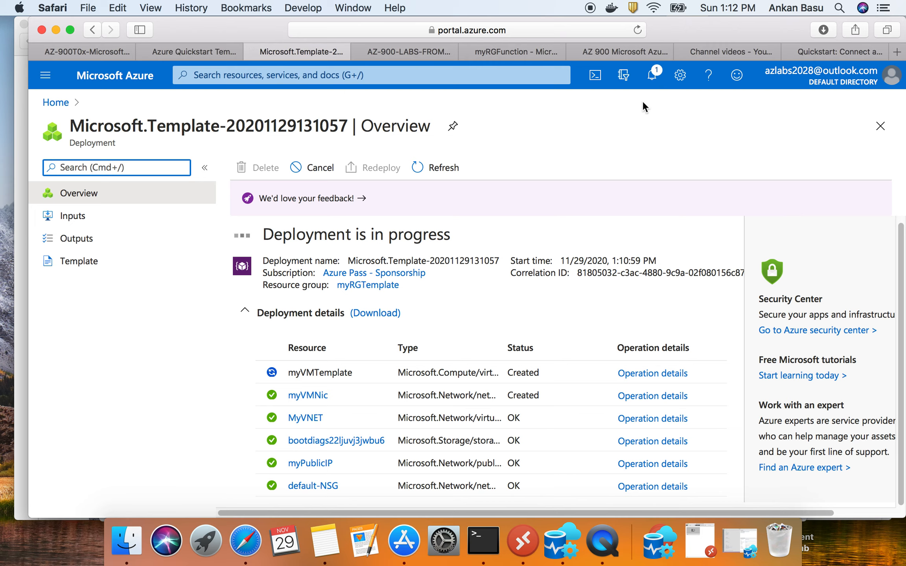
{"action": "left_click", "coordinate": [652, 75]}
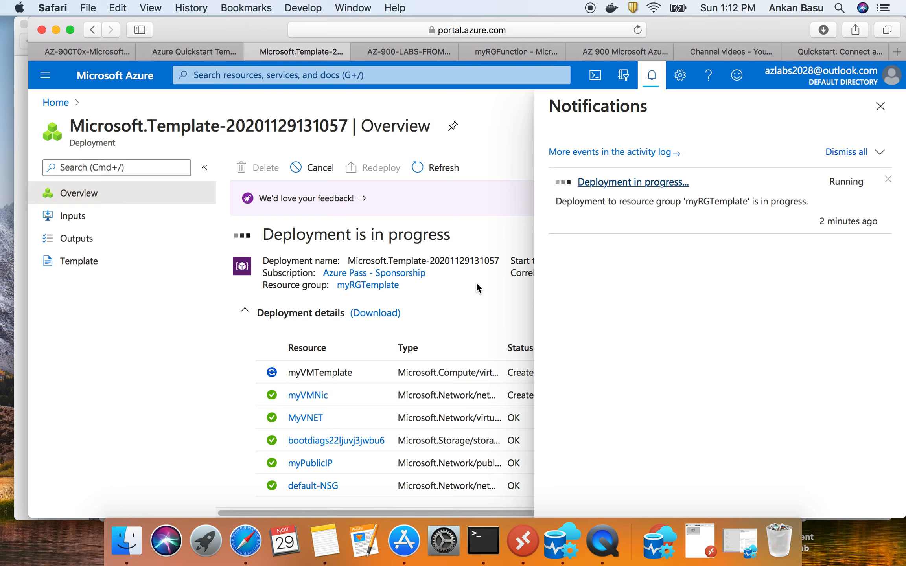
{"action": "left_click", "coordinate": [477, 322]}
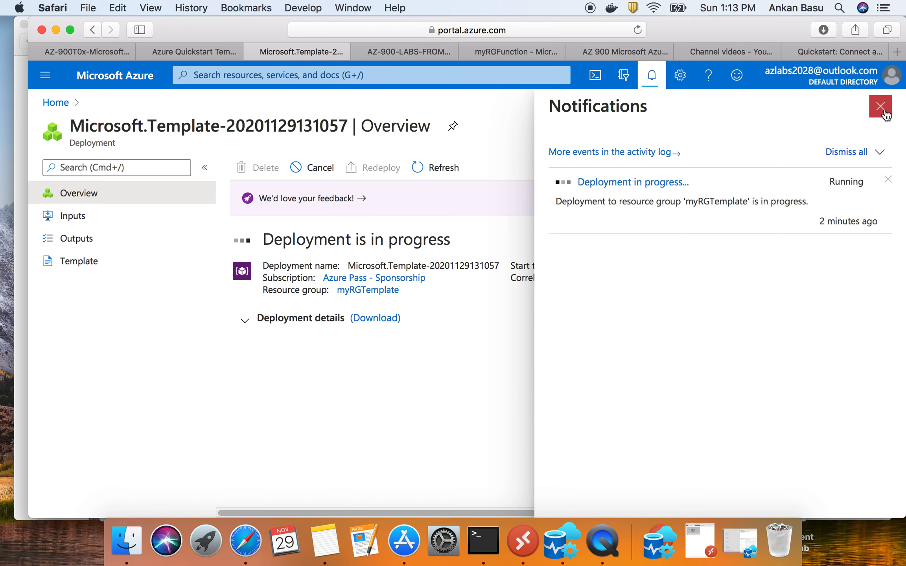
{"action": "left_click", "coordinate": [881, 106]}
{"action": "left_click", "coordinate": [389, 293]}
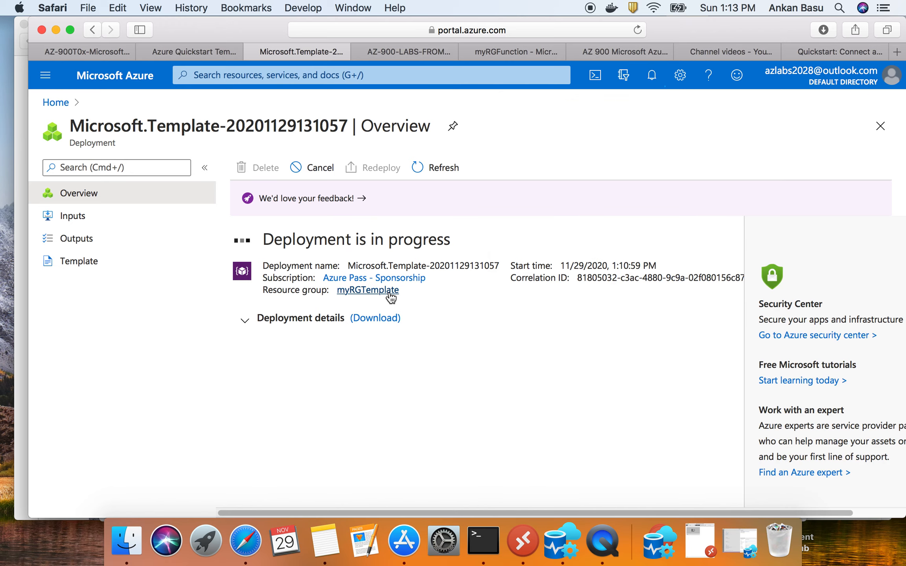
{"action": "left_click", "coordinate": [243, 323]}
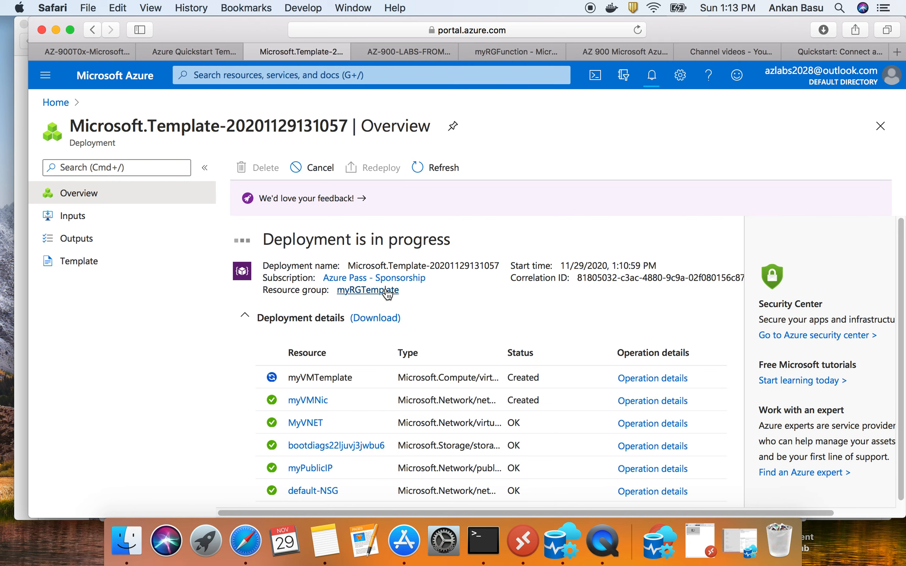
Open the myRGTemplate resource group from the deployment overview in a separate browser tab and view it.
{"action": "right_click", "coordinate": [391, 290]}
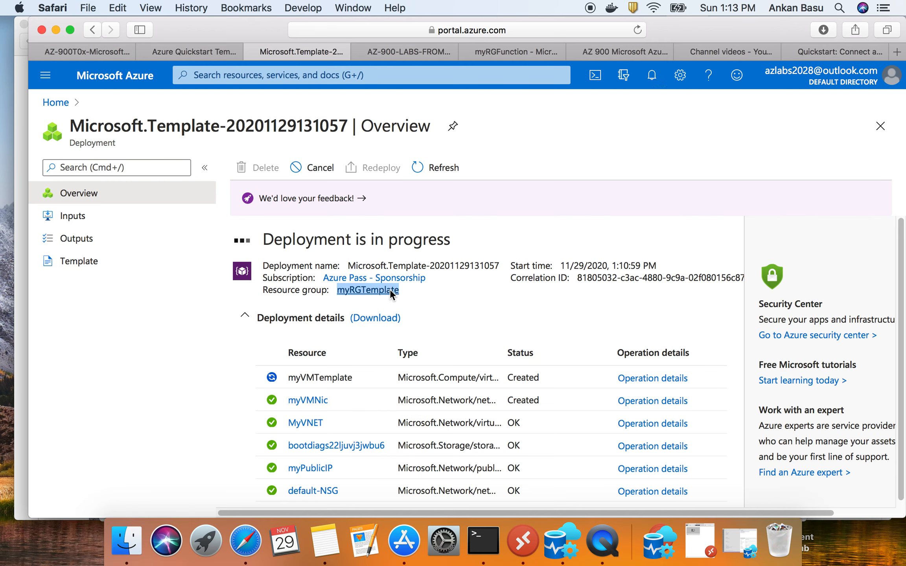
{"action": "left_click", "coordinate": [415, 299]}
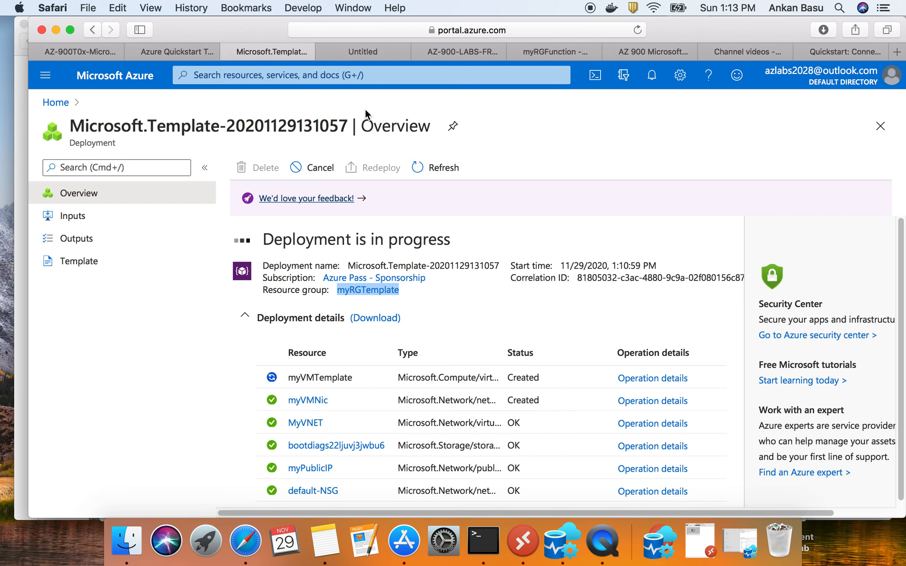
{"action": "left_click", "coordinate": [375, 52]}
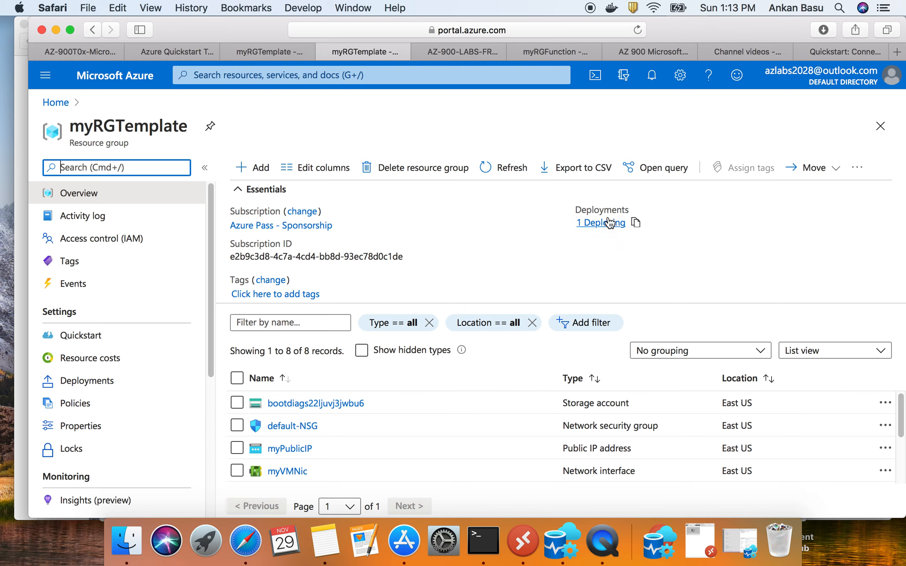
Review the resources in myRGTemplate and open the in-progress template deployment from its deployments list.
{"action": "scroll", "coordinate": [532, 397], "scroll_direction": "down", "scroll_amount": 4}
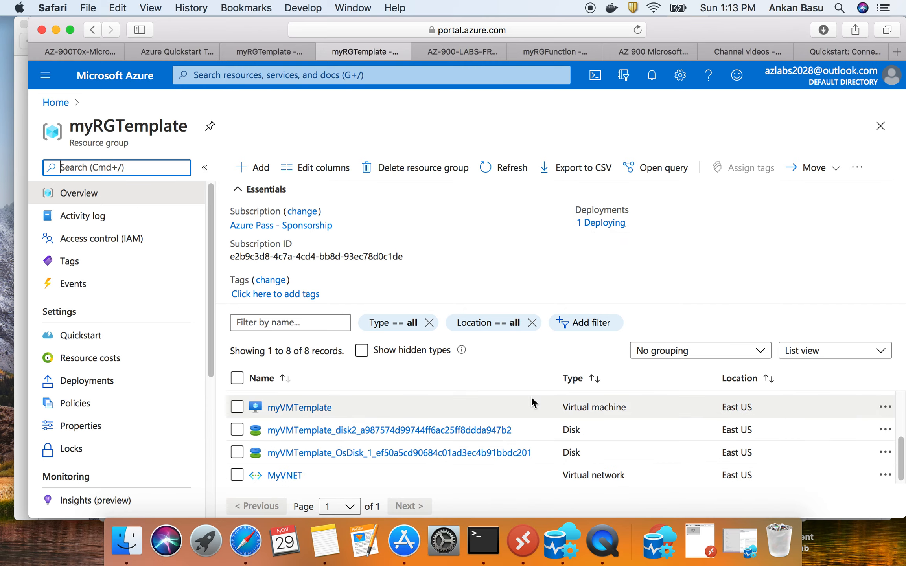
{"action": "left_click", "coordinate": [605, 223]}
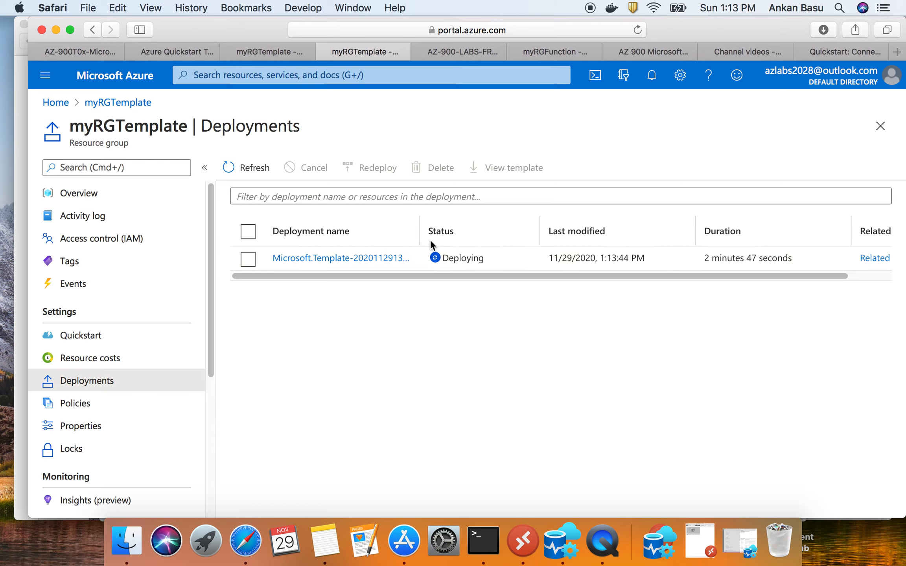
{"action": "left_click", "coordinate": [338, 258]}
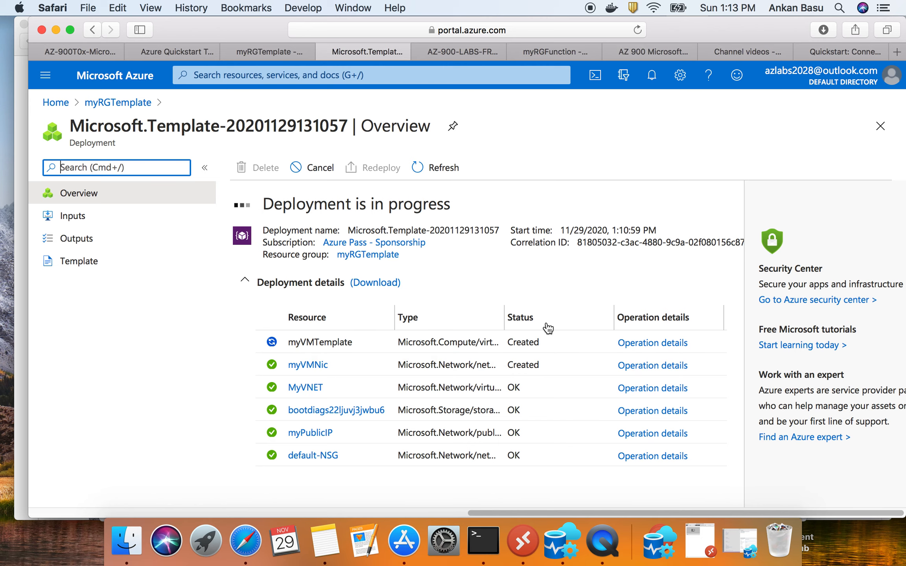
Open the myRGTemplate resource group from the deployment notification in its original browser tab and close the separate deployment overview tab.
{"action": "left_click", "coordinate": [259, 52]}
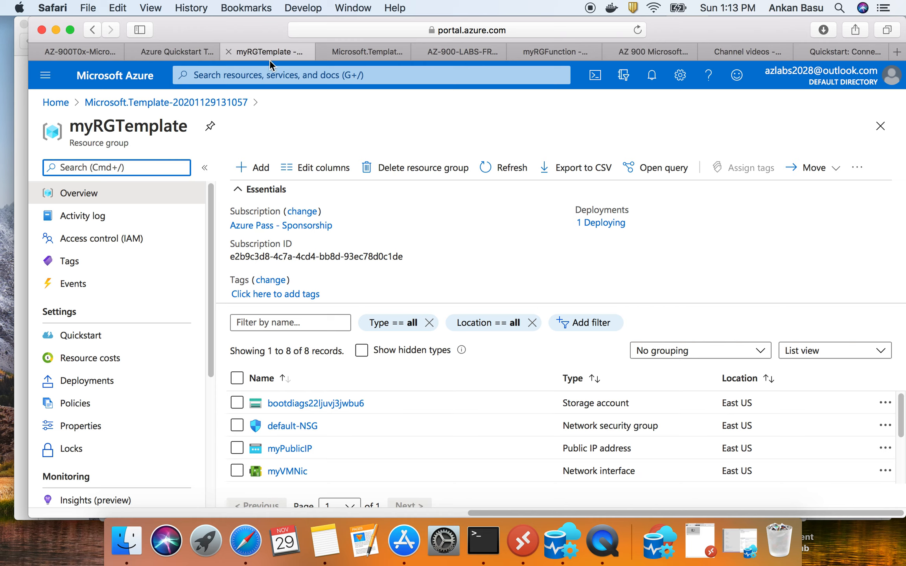
{"action": "left_click", "coordinate": [645, 77]}
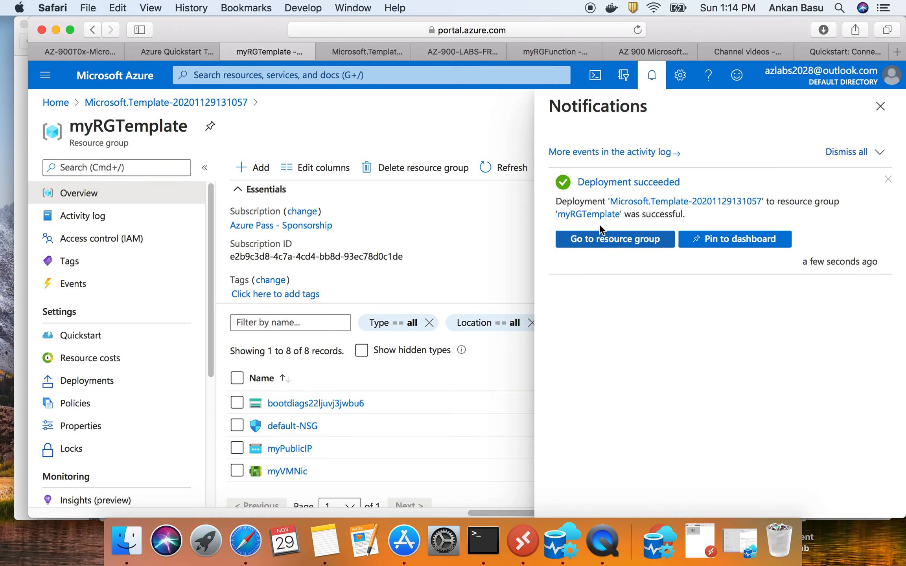
{"action": "left_click", "coordinate": [617, 239]}
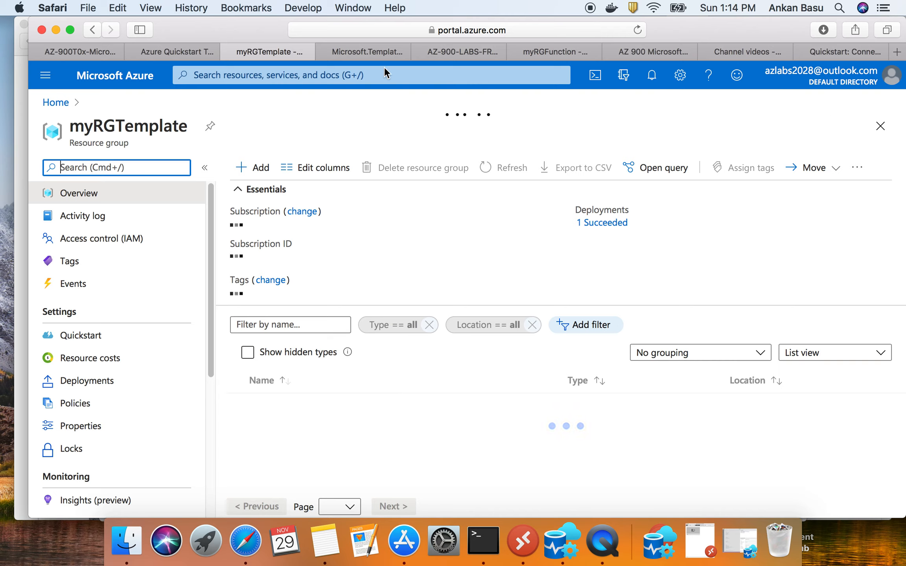
{"action": "left_click", "coordinate": [380, 55]}
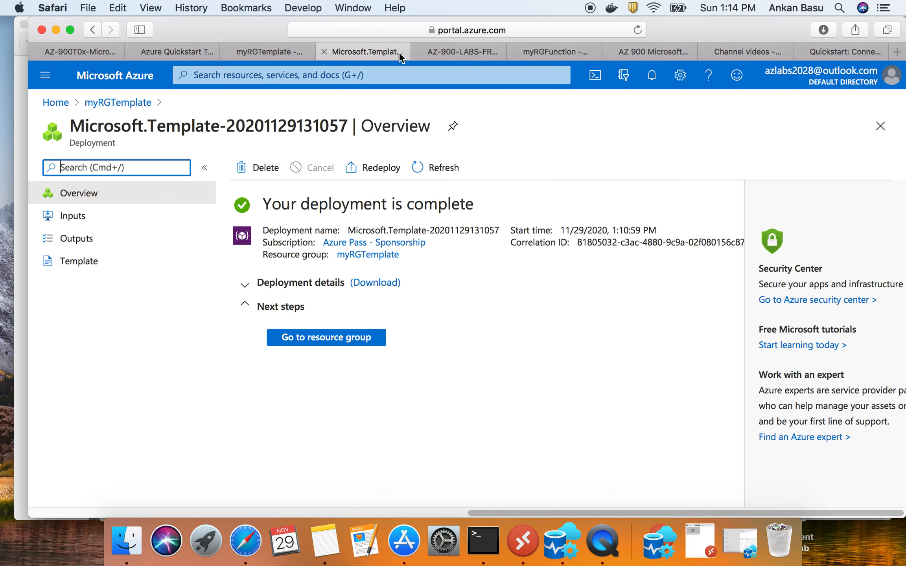
{"action": "left_click", "coordinate": [324, 51]}
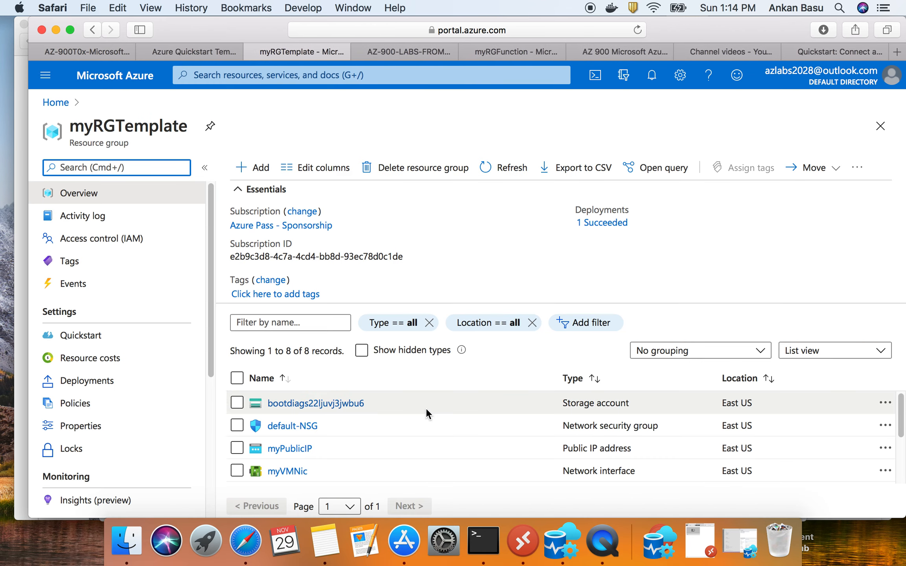
Open the myVMTemplate virtual machine from the resource group and examine its overview details.
{"action": "scroll", "coordinate": [428, 413], "scroll_direction": "down", "scroll_amount": 2}
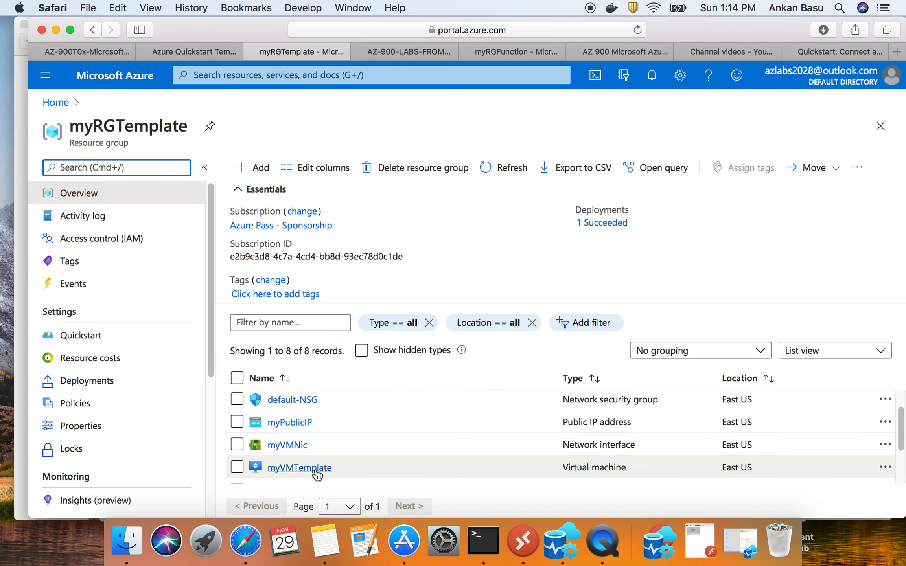
{"action": "left_click", "coordinate": [300, 468]}
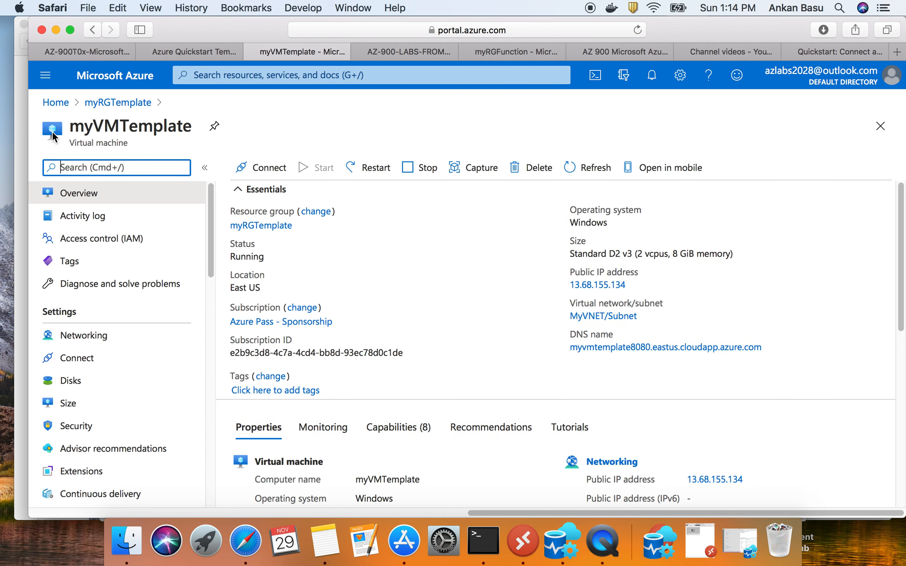
{"action": "triple_click", "coordinate": [102, 143]}
{"action": "left_click", "coordinate": [72, 143]}
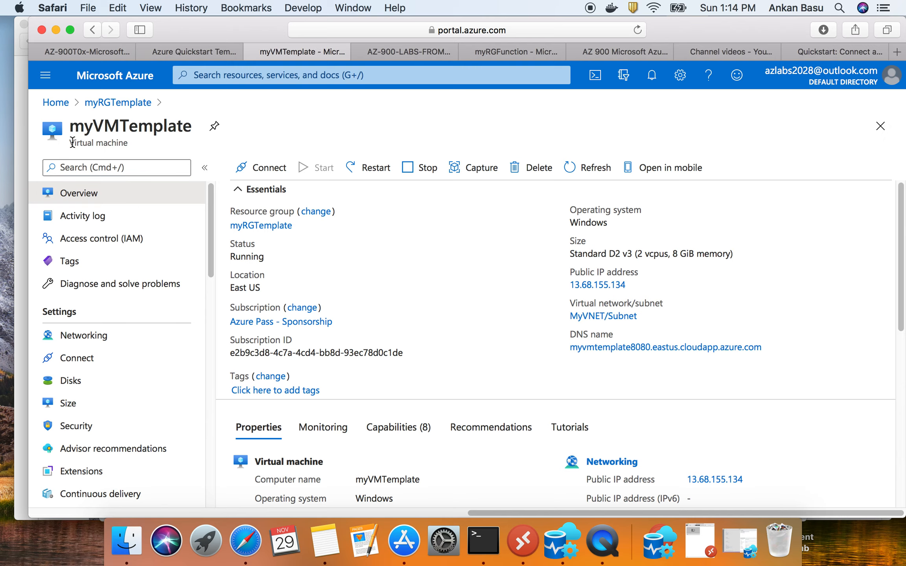
{"action": "triple_click", "coordinate": [114, 143]}
{"action": "mouse_move", "coordinate": [578, 289]}
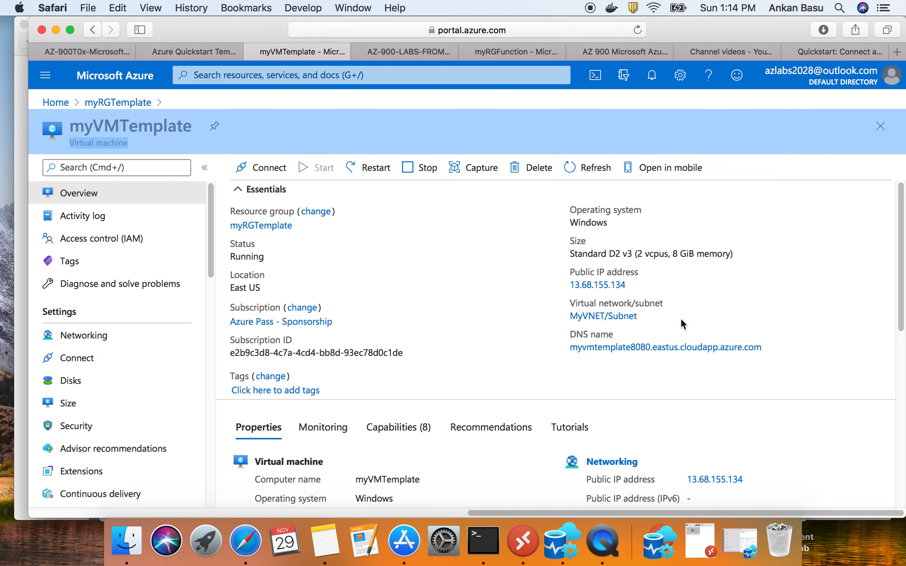
Choose RDP as the connection method for myVMTemplate, select the public IP address and download the RDP file.
{"action": "left_click", "coordinate": [275, 170]}
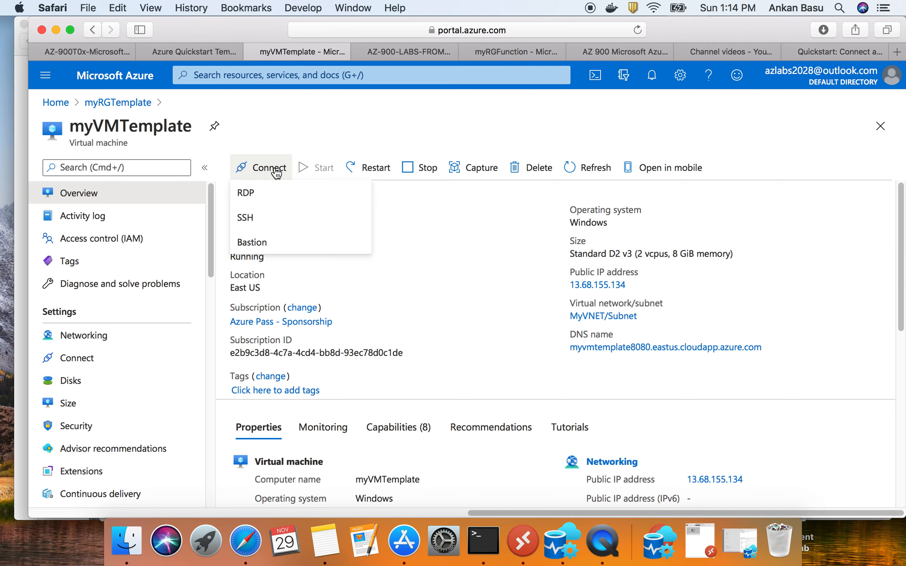
{"action": "left_click", "coordinate": [259, 193]}
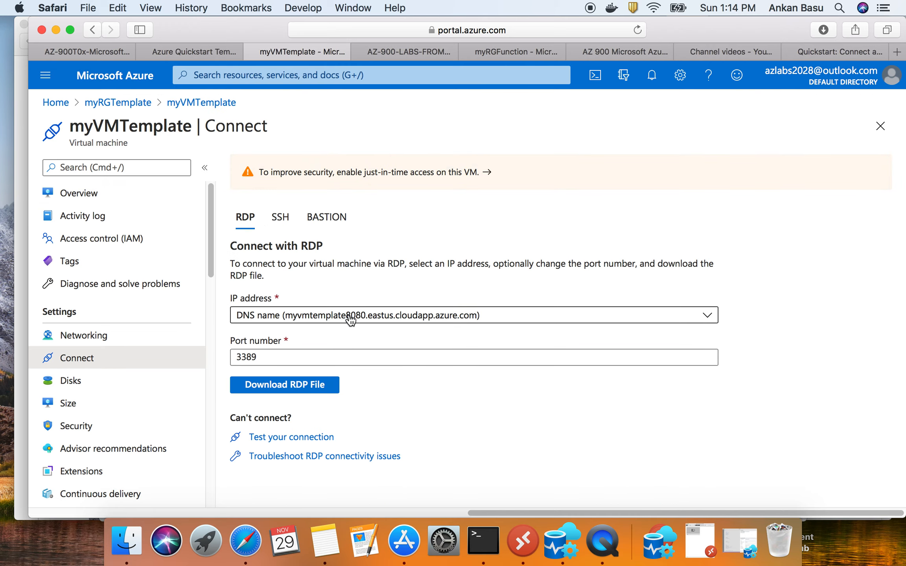
{"action": "left_click", "coordinate": [356, 320]}
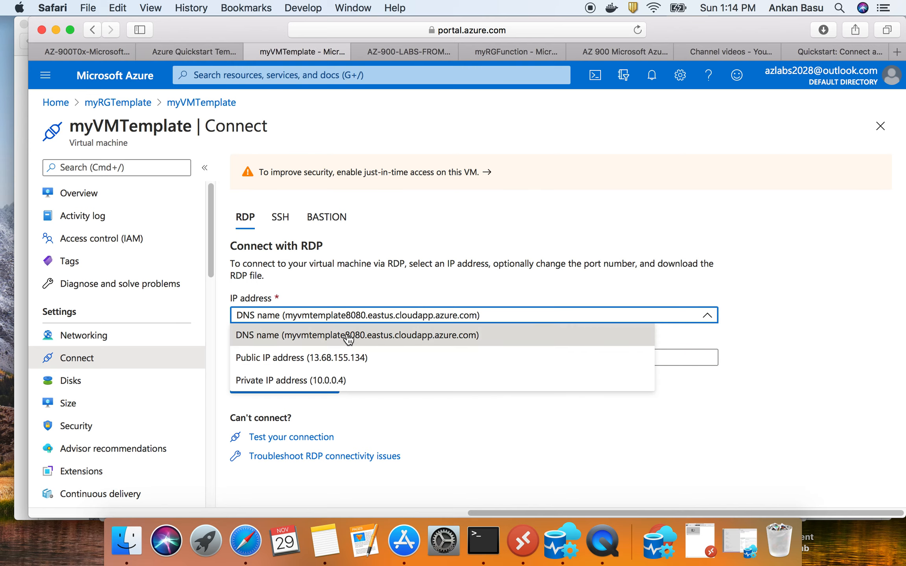
{"action": "left_click", "coordinate": [342, 363]}
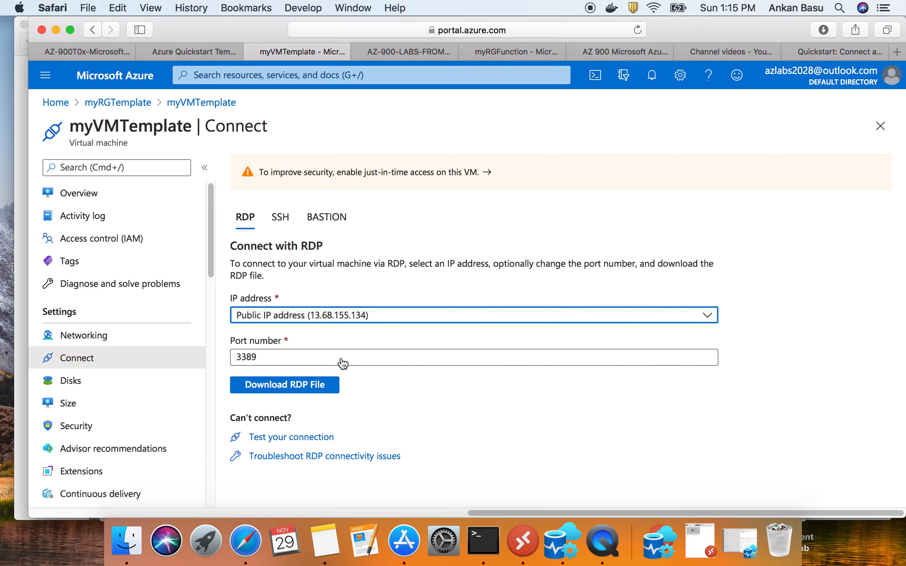
{"action": "left_click", "coordinate": [322, 387]}
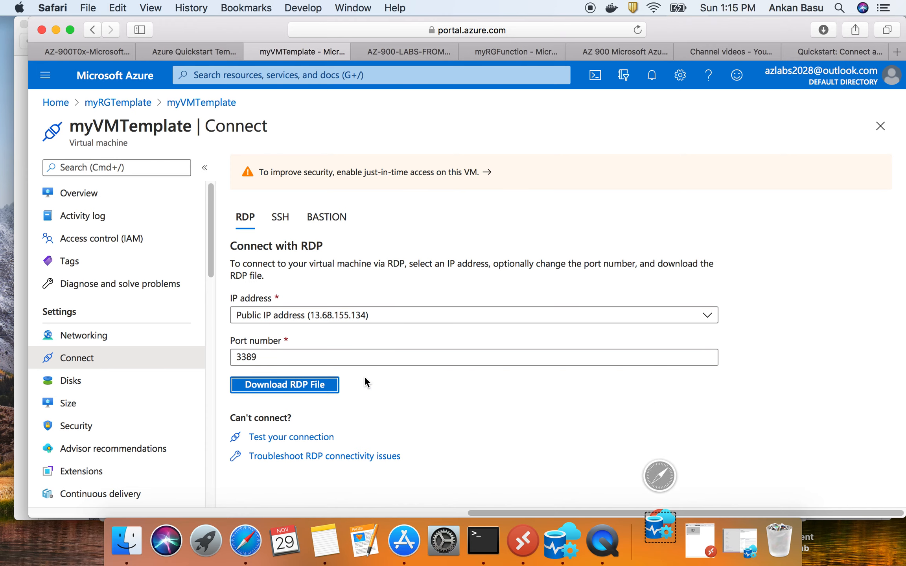
Open the downloaded myVMTemplate.rdp file in Microsoft Remote Desktop.
{"action": "left_click", "coordinate": [664, 543]}
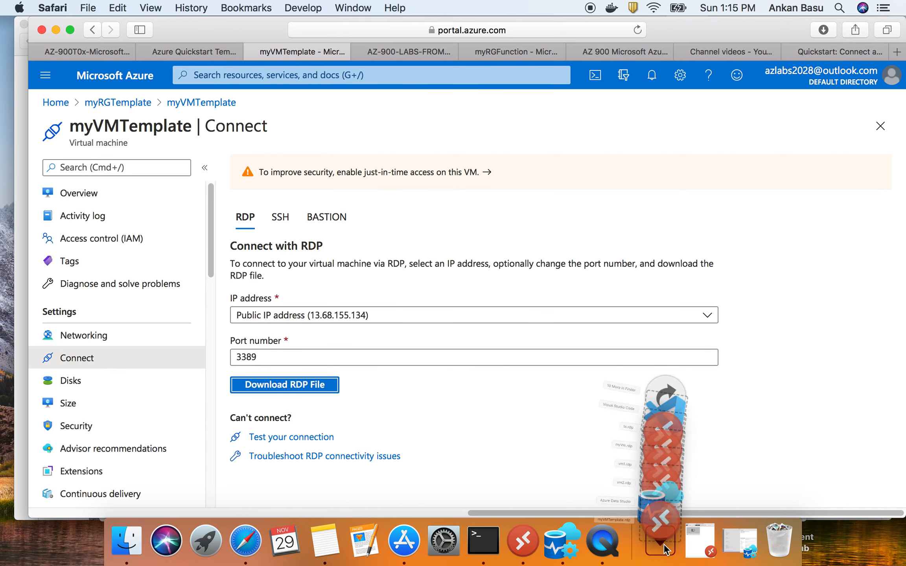
{"action": "left_click", "coordinate": [611, 488]}
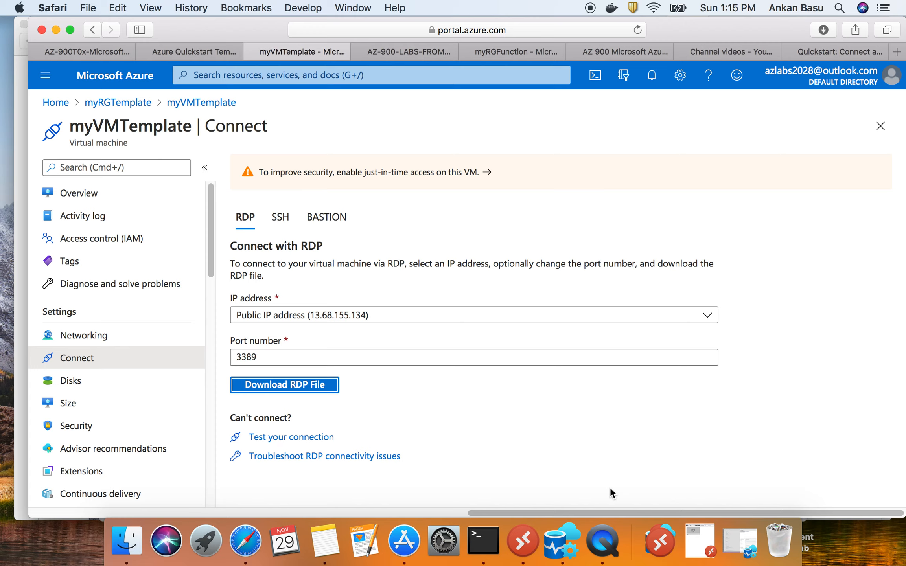
{"action": "left_click", "coordinate": [657, 541]}
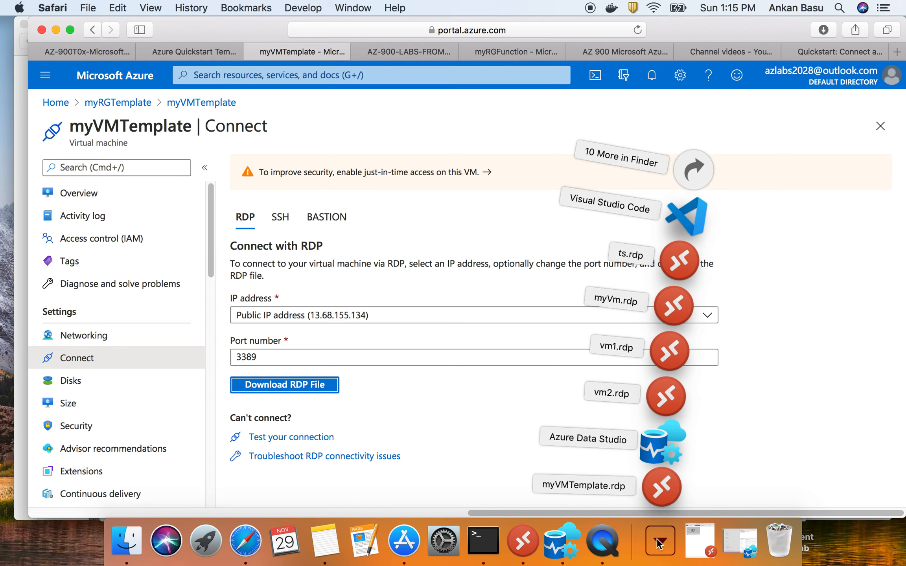
{"action": "left_click", "coordinate": [662, 485]}
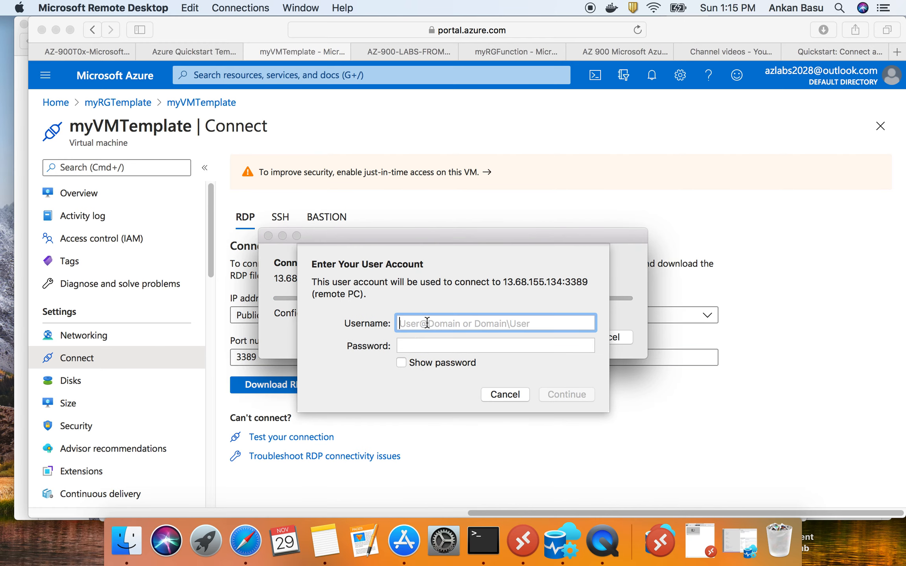
Sign in to the remote PC with the username student and the account password, and continue despite the unverified certificate.
{"action": "type", "text": "st"}
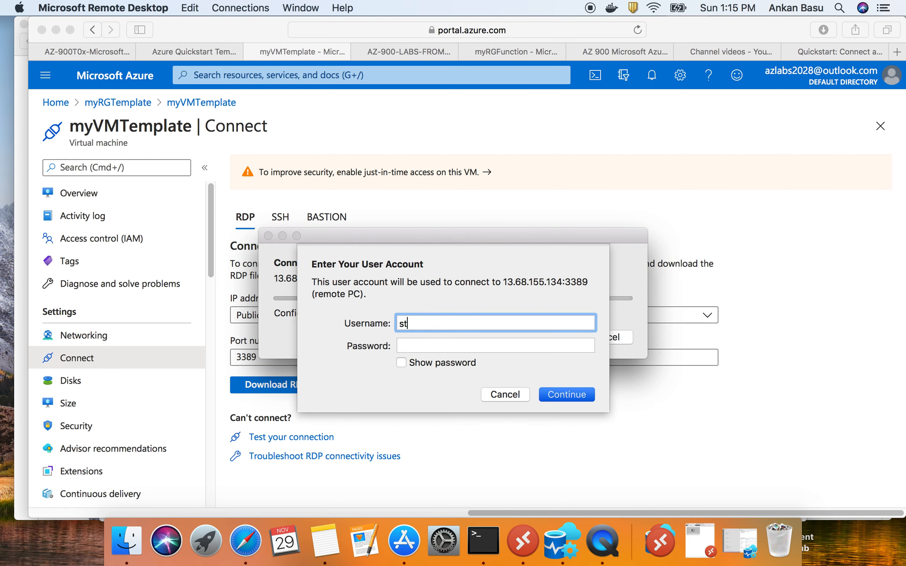
{"action": "type", "text": "udent"}
{"action": "key", "text": "Tab"}
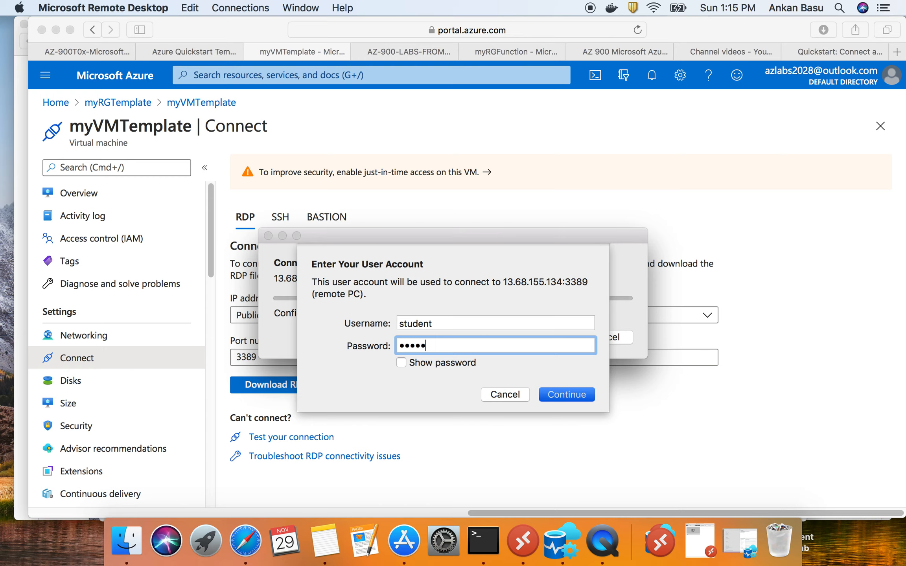
{"action": "type", "text": "••"}
{"action": "key", "text": "Return"}
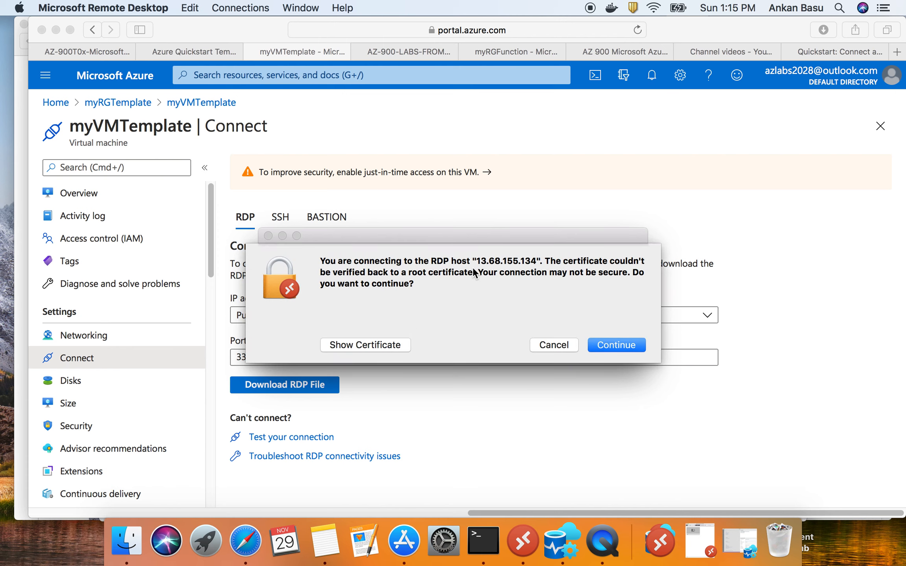
{"action": "left_click", "coordinate": [608, 347]}
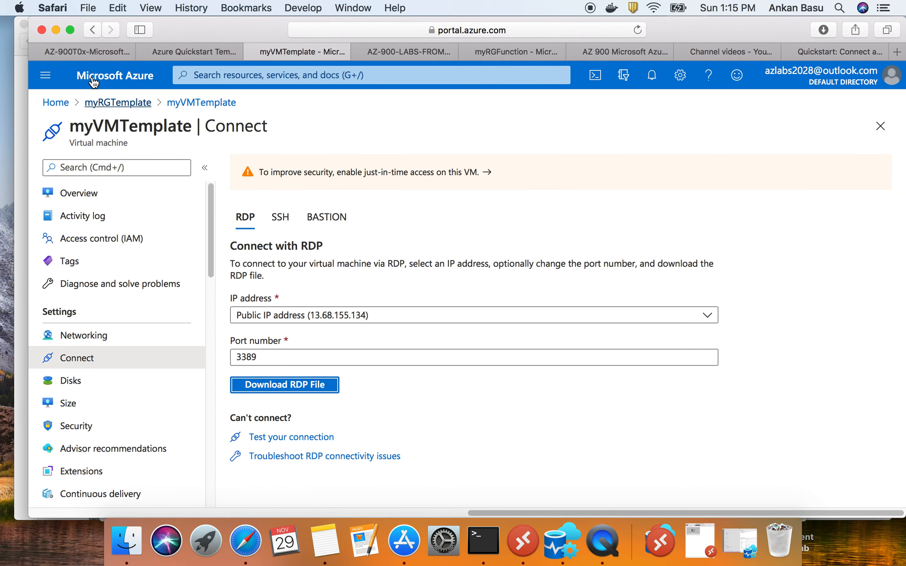
Return to the GitHub walkthrough in Safari and read Task 2's steps on verifying the virtual machine and reviewing its monitoring charts.
{"action": "left_click", "coordinate": [94, 52]}
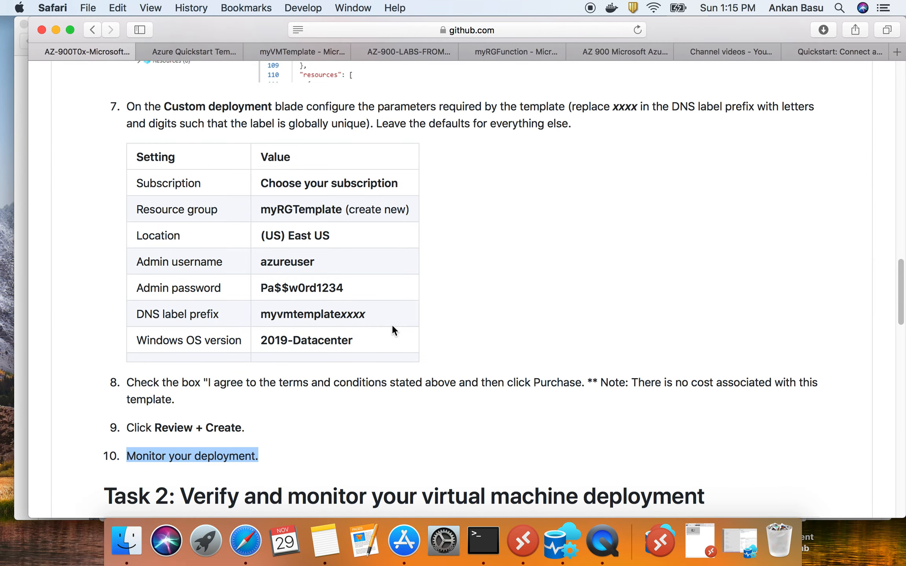
{"action": "scroll", "coordinate": [392, 326], "scroll_direction": "down", "scroll_amount": 10}
{"action": "left_click_drag", "start_coordinate": [182, 145], "coordinate": [684, 153]}
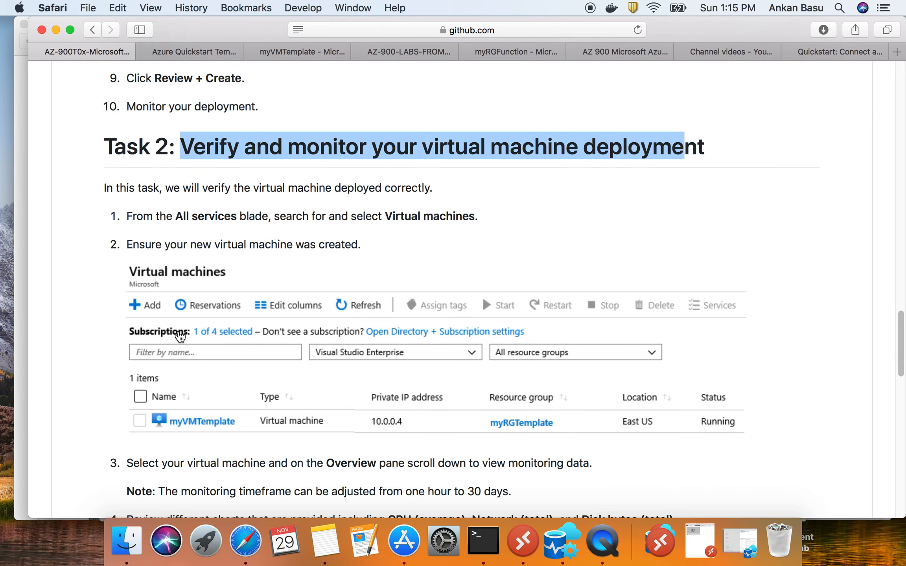
{"action": "scroll", "coordinate": [179, 336], "scroll_direction": "down", "scroll_amount": 5}
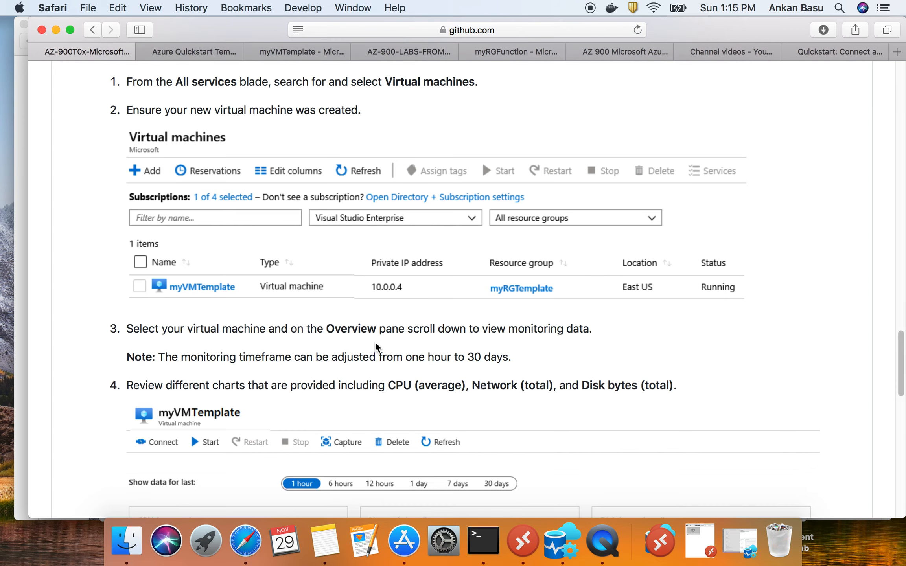
{"action": "triple_click", "coordinate": [349, 333]}
{"action": "scroll", "coordinate": [347, 338], "scroll_direction": "down", "scroll_amount": 1}
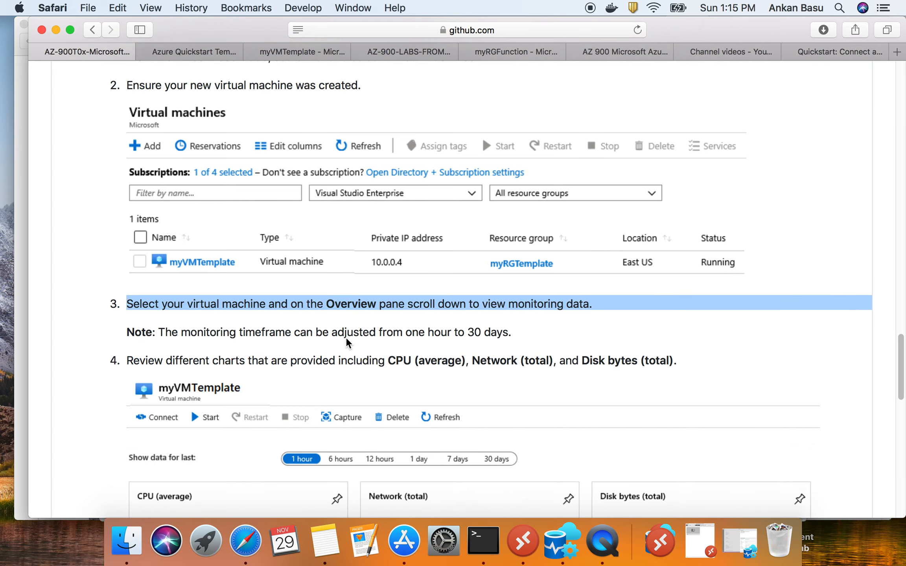
{"action": "triple_click", "coordinate": [401, 360]}
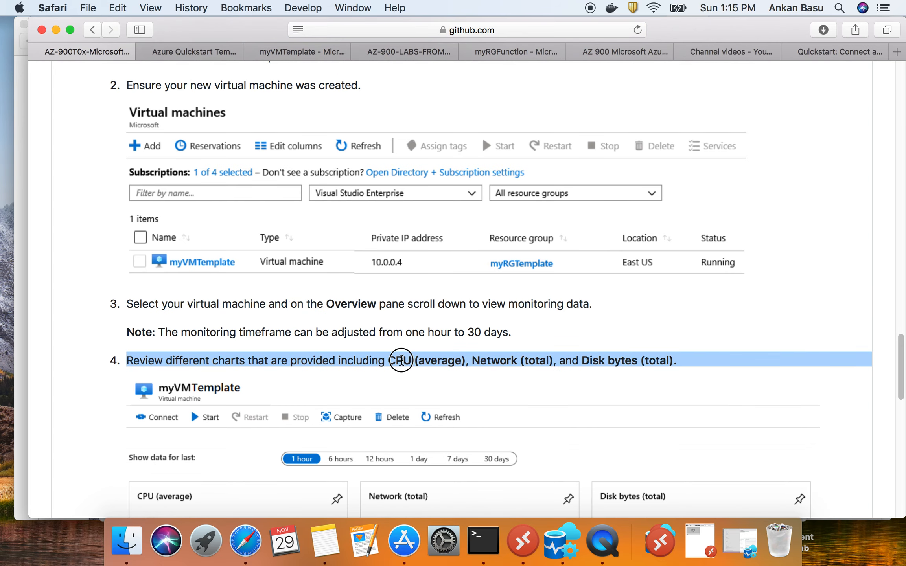
Return to the Azure portal, open myVMTemplate's Overview and review the virtual machine's details and properties.
{"action": "left_click", "coordinate": [278, 58]}
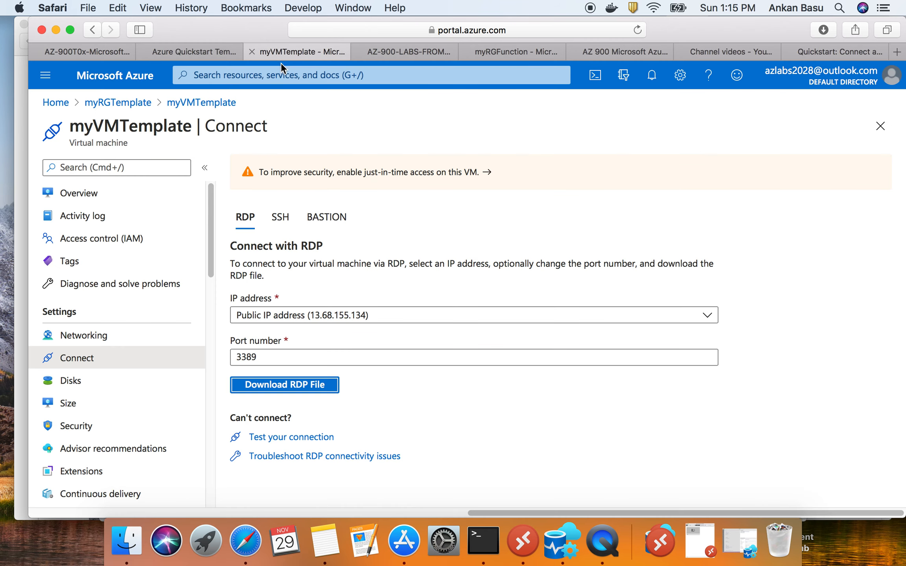
{"action": "left_click", "coordinate": [94, 196]}
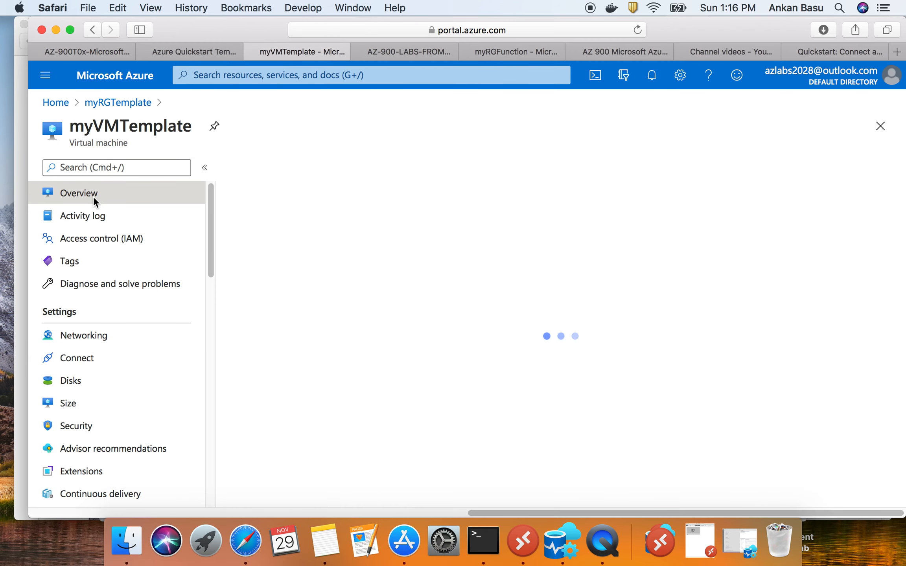
{"action": "scroll", "coordinate": [291, 385], "scroll_direction": "down", "scroll_amount": 1}
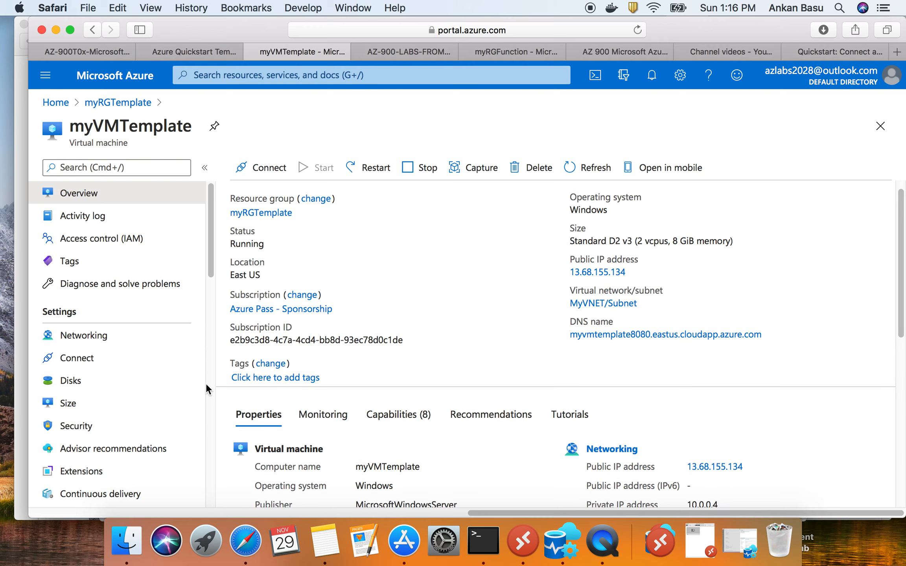
{"action": "scroll", "coordinate": [204, 383], "scroll_direction": "down", "scroll_amount": 3}
{"action": "scroll", "coordinate": [413, 419], "scroll_direction": "down", "scroll_amount": 10}
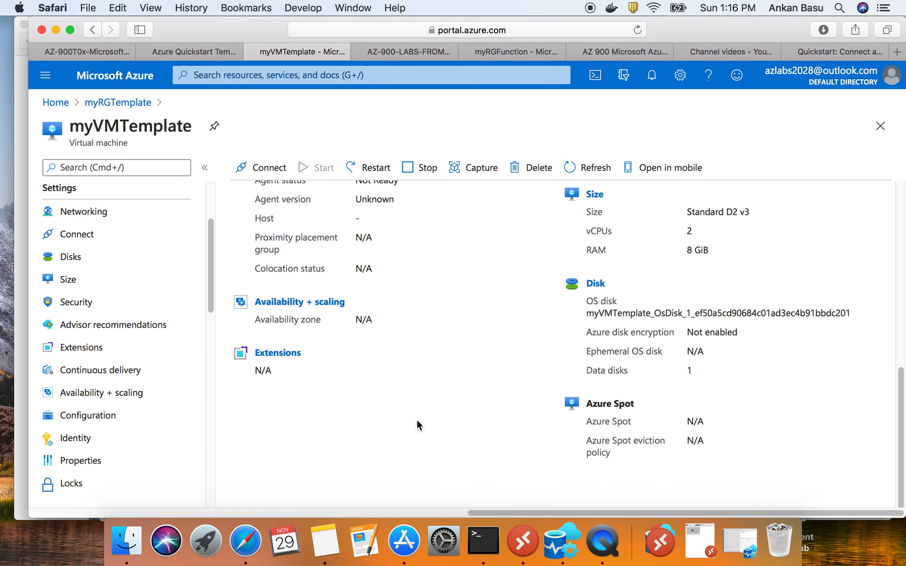
{"action": "scroll", "coordinate": [417, 421], "scroll_direction": "up", "scroll_amount": 10}
{"action": "scroll", "coordinate": [417, 420], "scroll_direction": "down", "scroll_amount": 1}
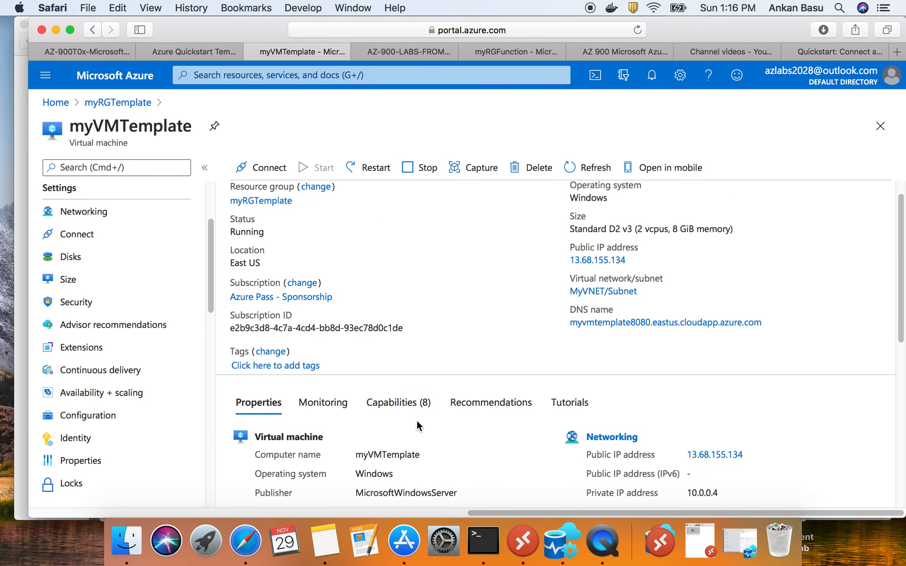
Show myVMTemplate's Monitoring data and review the CPU, Network, Disk bytes and Disk operations charts.
{"action": "left_click", "coordinate": [324, 402]}
{"action": "scroll", "coordinate": [412, 340], "scroll_direction": "down", "scroll_amount": 5}
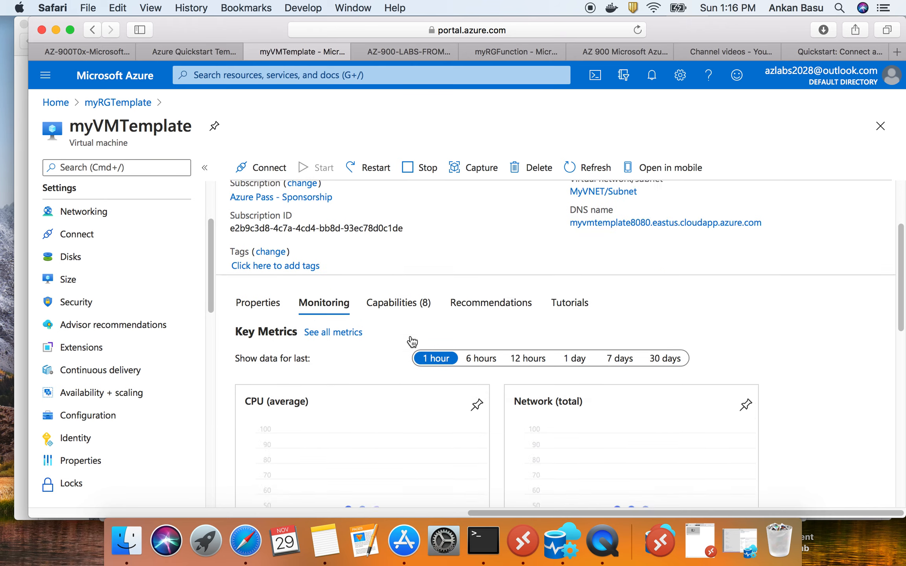
{"action": "scroll", "coordinate": [412, 340], "scroll_direction": "down", "scroll_amount": 5}
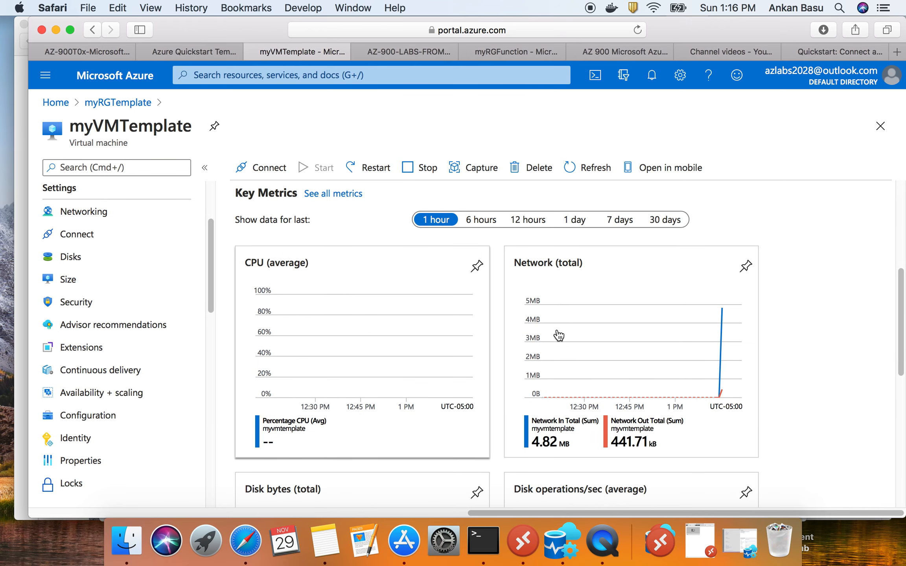
{"action": "scroll", "coordinate": [560, 340], "scroll_direction": "down", "scroll_amount": 4}
{"action": "scroll", "coordinate": [563, 342], "scroll_direction": "down", "scroll_amount": 1}
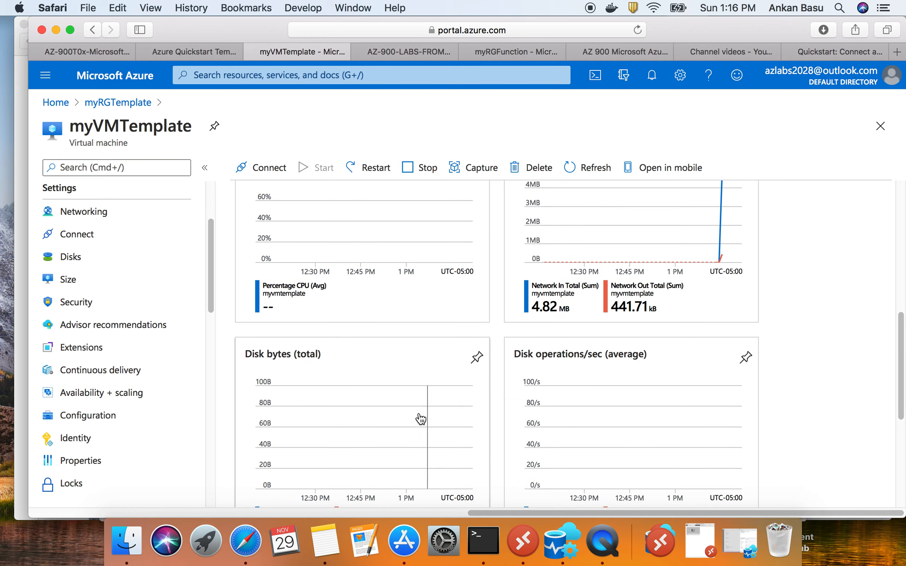
{"action": "scroll", "coordinate": [582, 428], "scroll_direction": "down", "scroll_amount": 10}
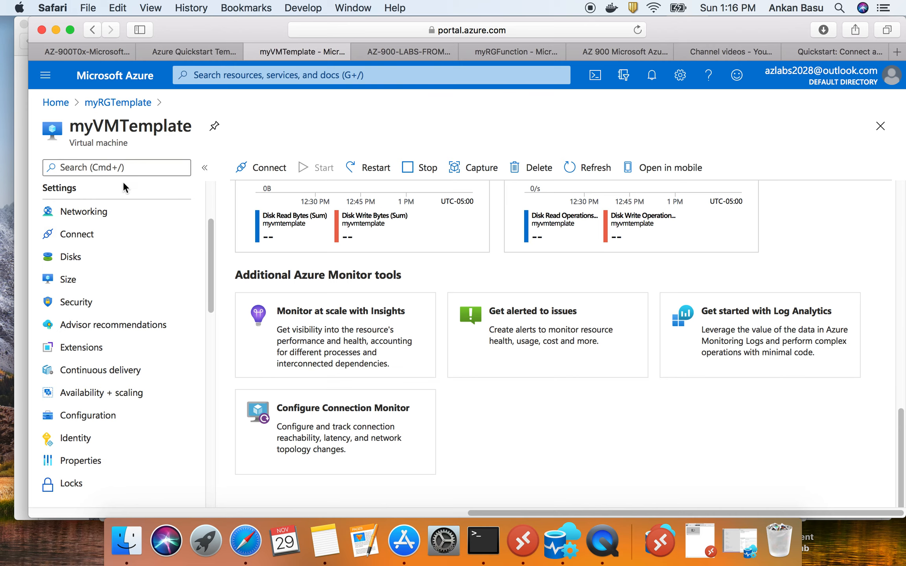
{"action": "scroll", "coordinate": [417, 433], "scroll_direction": "up", "scroll_amount": 12}
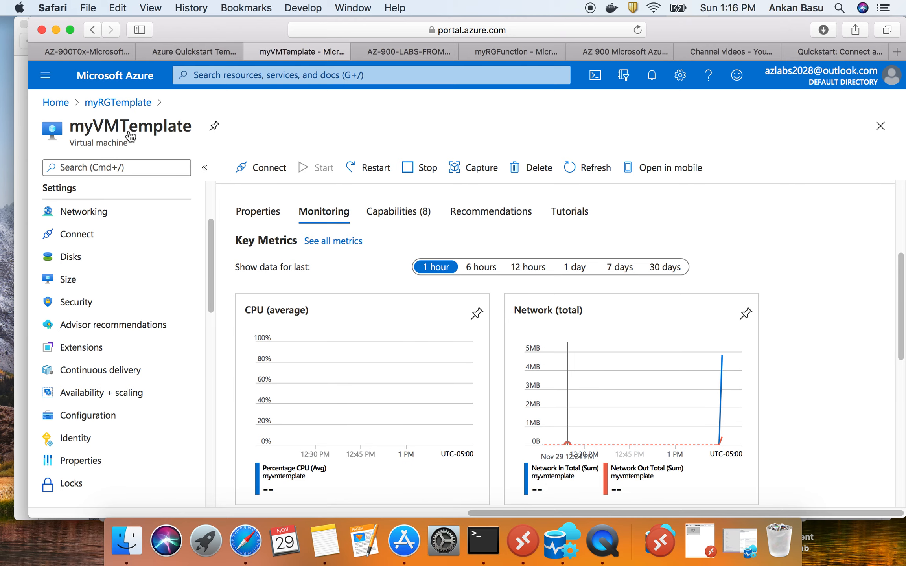
Read the walkthrough's step on adding metrics and open the Network (total) chart of myVMTemplate in Metrics.
{"action": "left_click", "coordinate": [106, 53]}
{"action": "scroll", "coordinate": [195, 295], "scroll_direction": "down", "scroll_amount": 10}
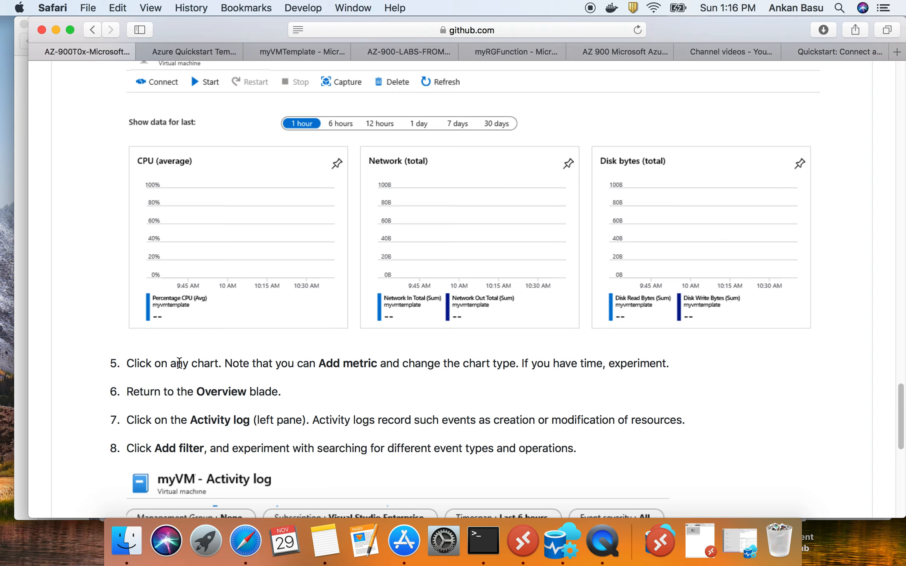
{"action": "left_click_drag", "start_coordinate": [275, 363], "coordinate": [517, 362]}
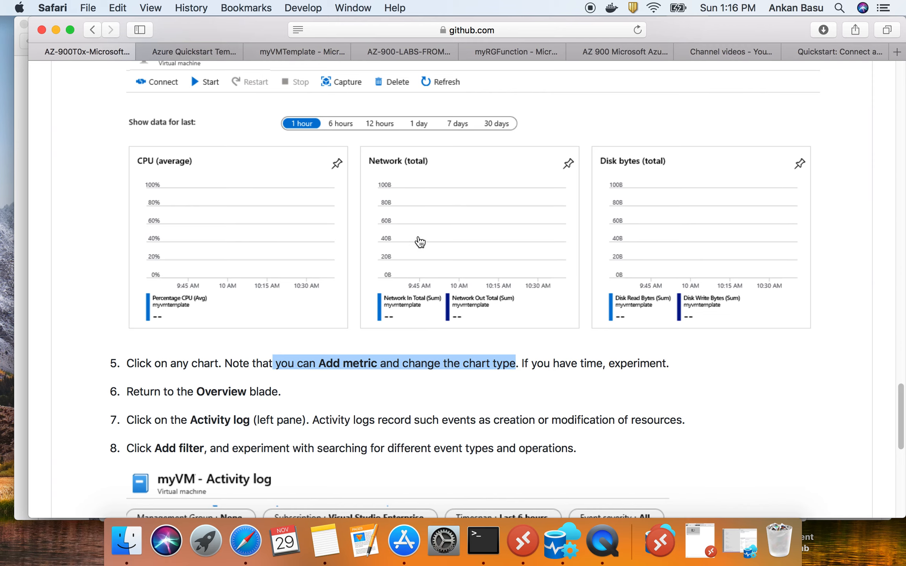
{"action": "left_click", "coordinate": [287, 53]}
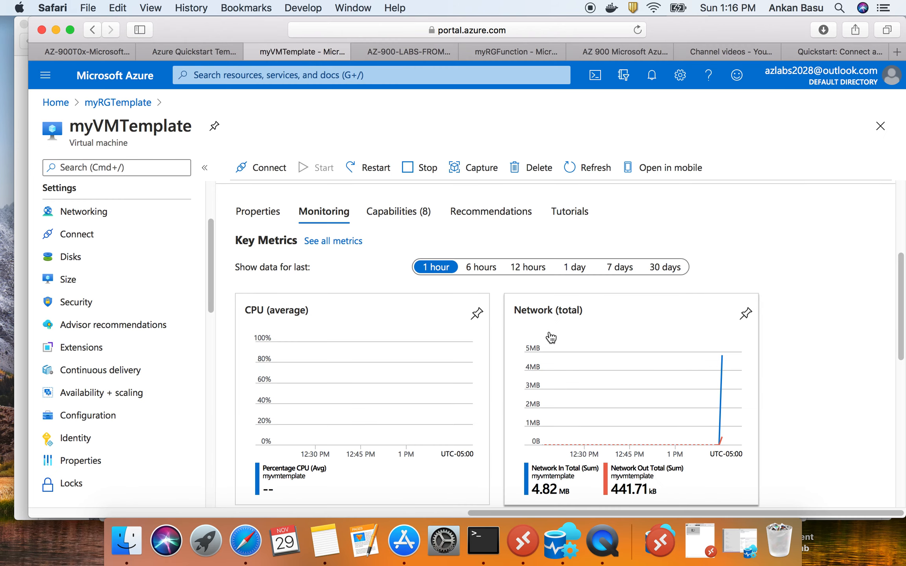
{"action": "left_click", "coordinate": [578, 360]}
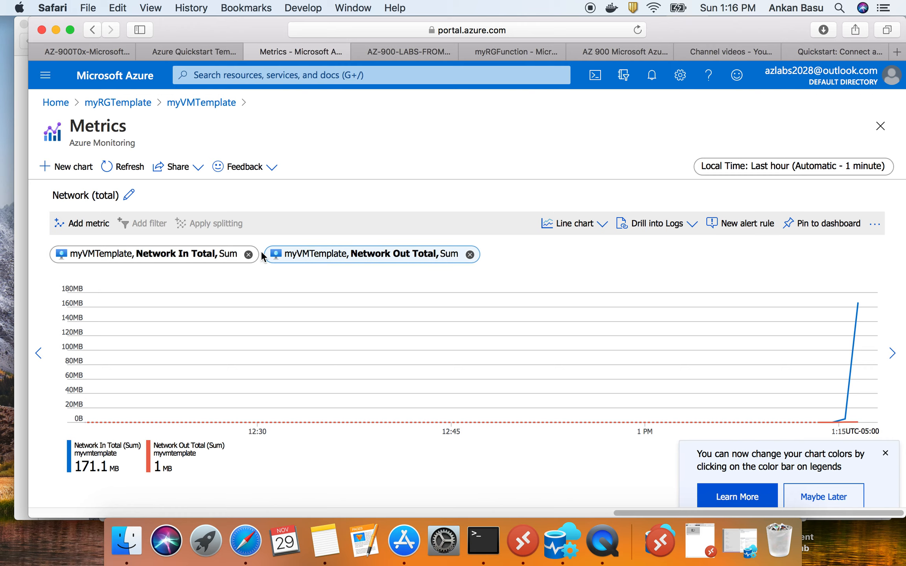
Examine the available metric and aggregation options for the chart's Network In Total series.
{"action": "left_click", "coordinate": [192, 258]}
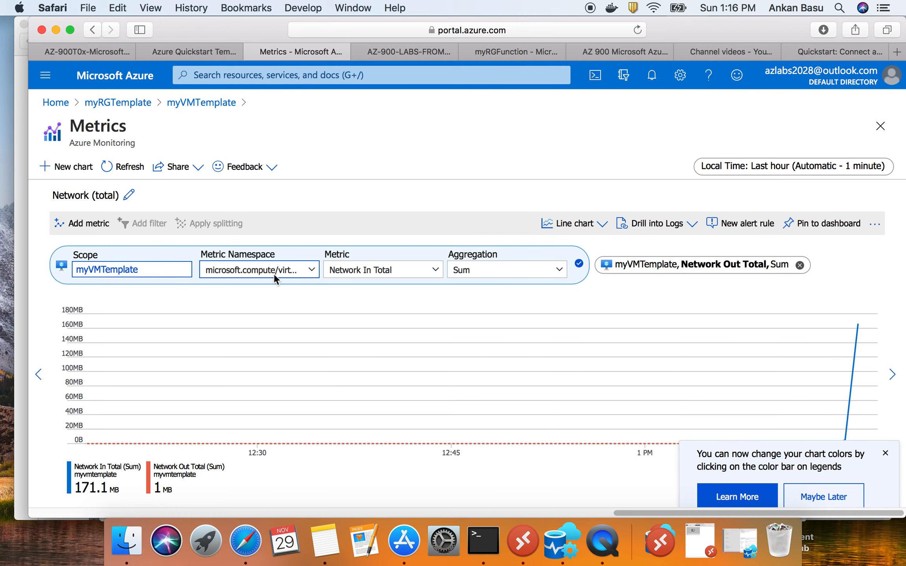
{"action": "left_click", "coordinate": [398, 270]}
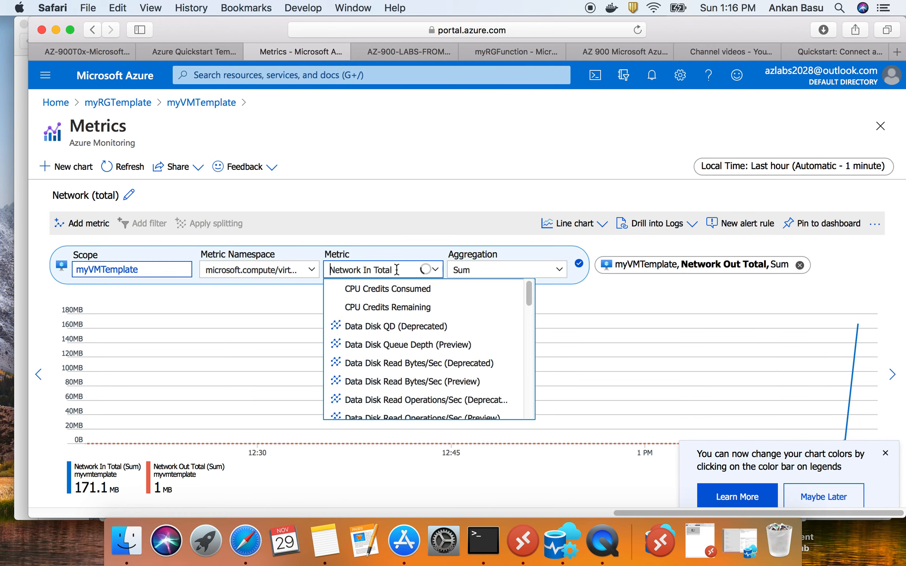
{"action": "left_click", "coordinate": [511, 272]}
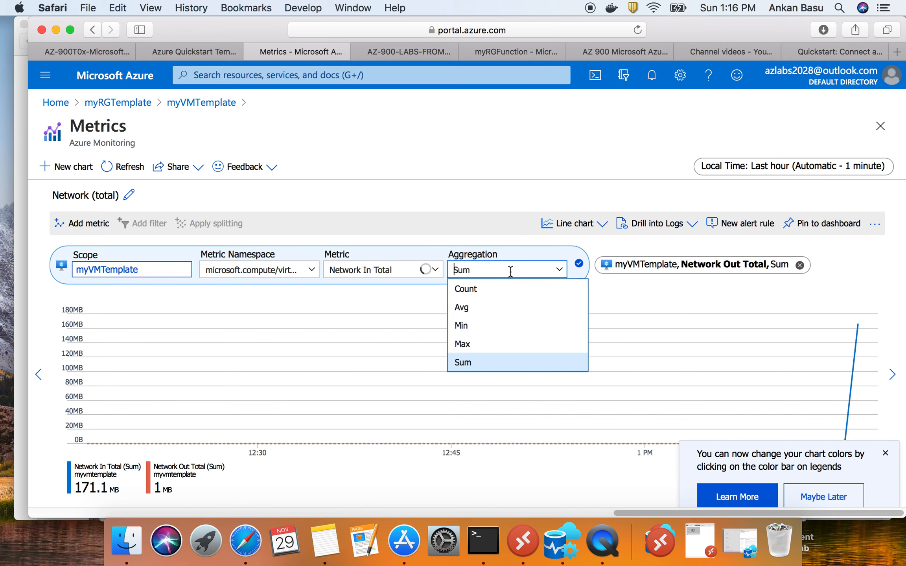
{"action": "left_click", "coordinate": [473, 227]}
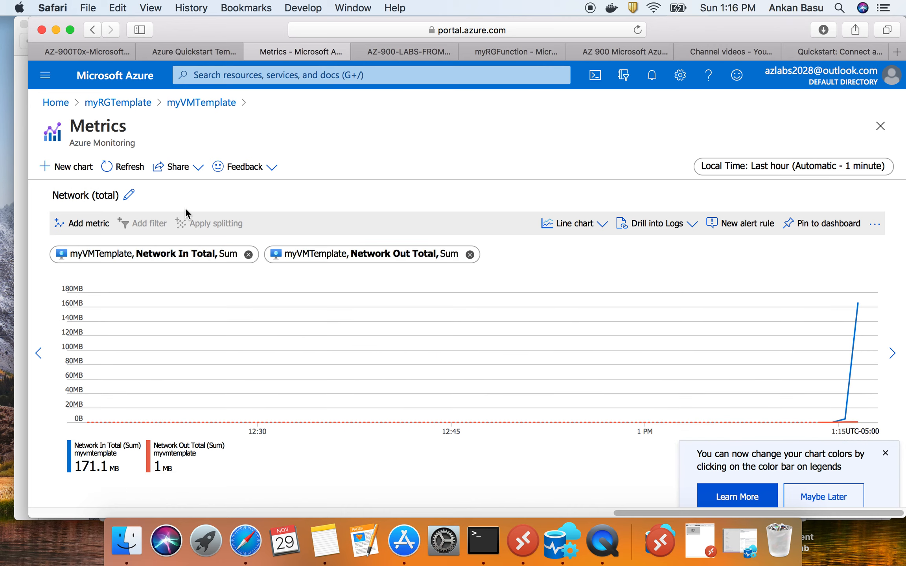
Read the walkthrough's Activity log step and open the Activity log of myVMTemplate in the portal.
{"action": "left_click", "coordinate": [82, 51]}
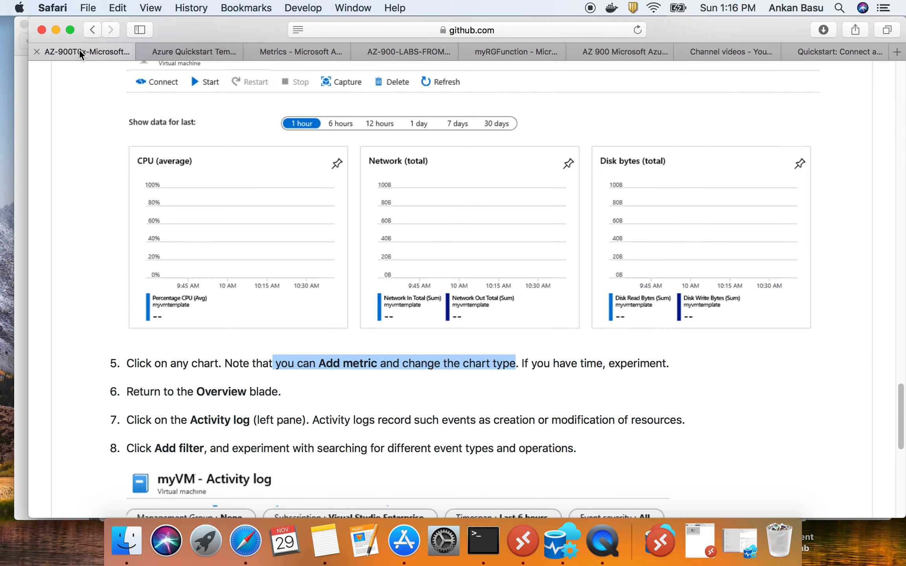
{"action": "scroll", "coordinate": [325, 397], "scroll_direction": "down", "scroll_amount": 3}
{"action": "left_click_drag", "start_coordinate": [132, 342], "coordinate": [602, 346]}
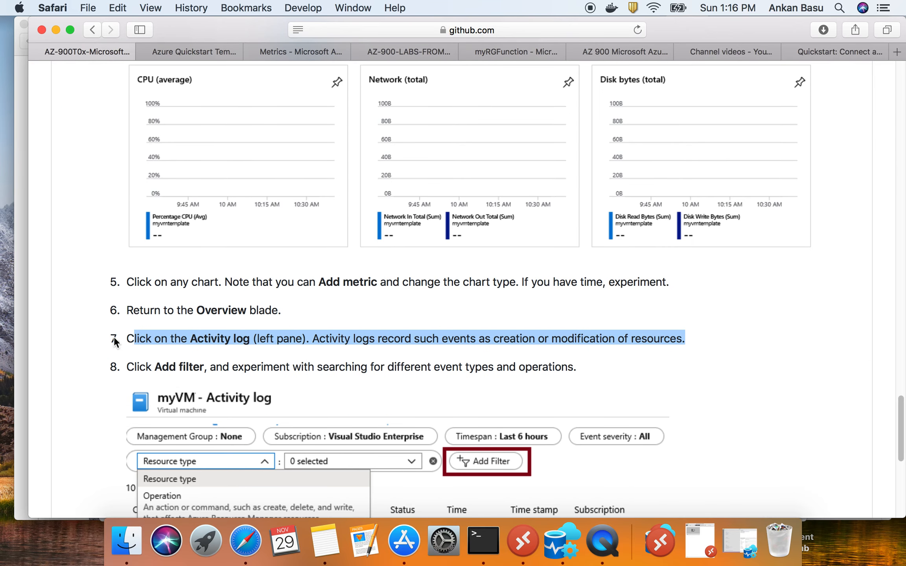
{"action": "left_click", "coordinate": [283, 52]}
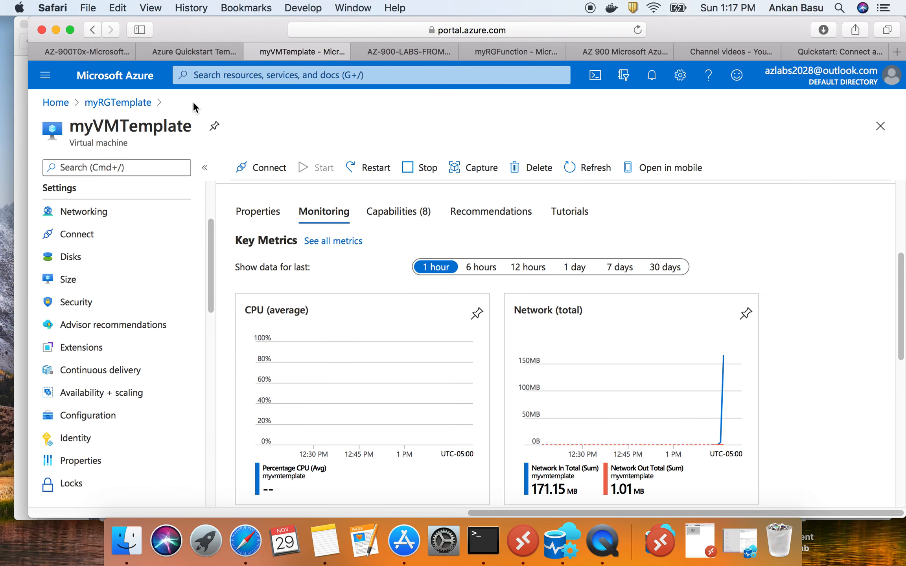
{"action": "scroll", "coordinate": [132, 354], "scroll_direction": "up", "scroll_amount": 5}
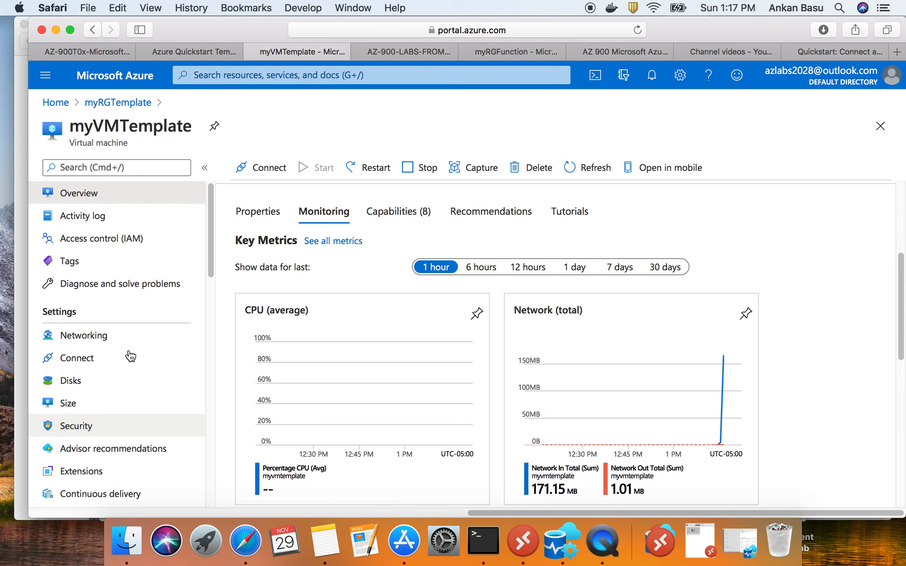
{"action": "left_click", "coordinate": [99, 221]}
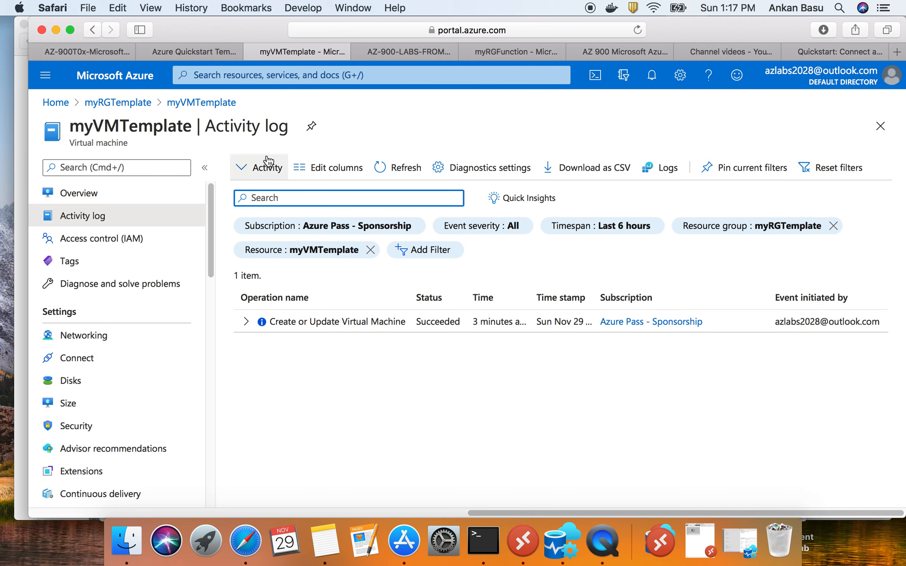
Read the rest of the GitHub walkthrough on adding Activity log filters and removing the resource group.
{"action": "left_click", "coordinate": [103, 54]}
{"action": "scroll", "coordinate": [401, 389], "scroll_direction": "down", "scroll_amount": 5}
{"action": "scroll", "coordinate": [401, 388], "scroll_direction": "down", "scroll_amount": 3}
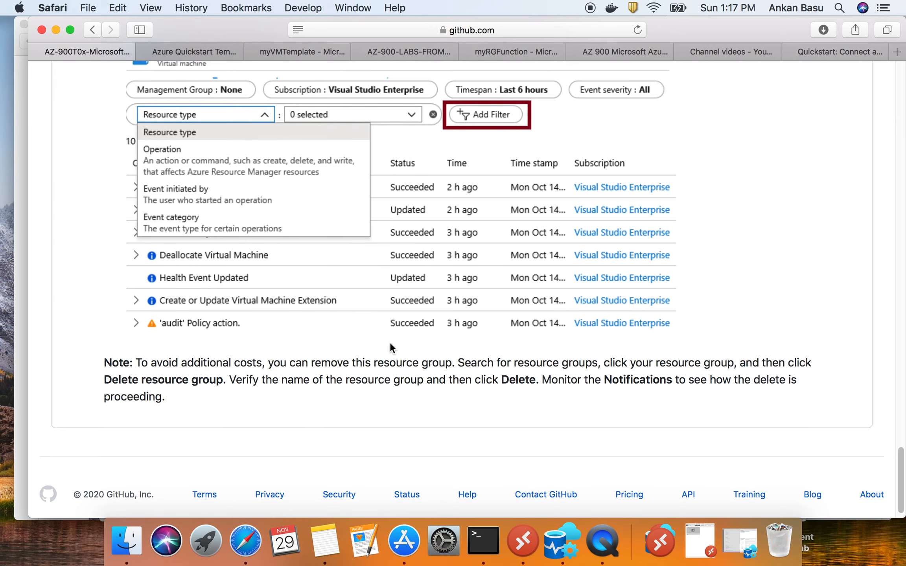
Switch to the myVMTemplate remote desktop session and dismiss the Networks prompt and the Windows Admin Center message.
{"action": "key", "text": "ctrl+Right"}
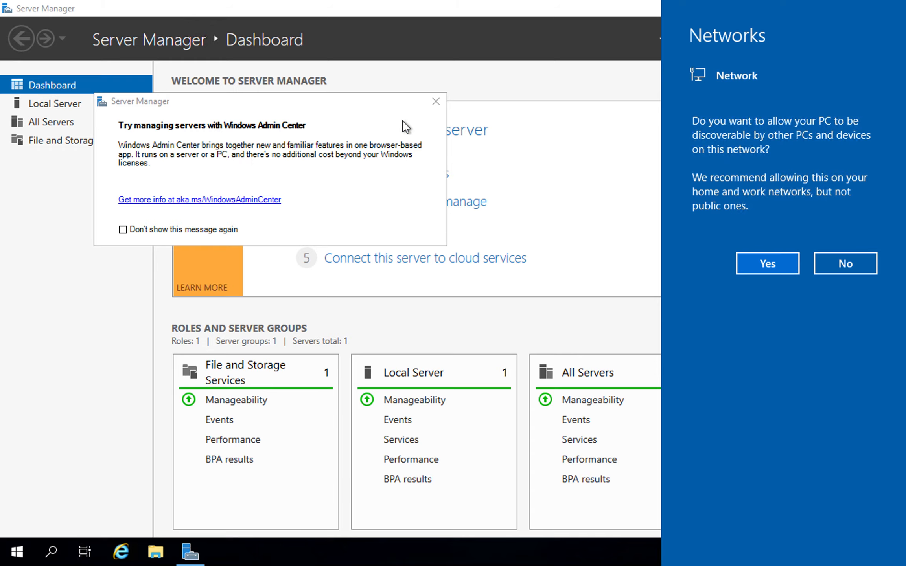
{"action": "left_click", "coordinate": [438, 113]}
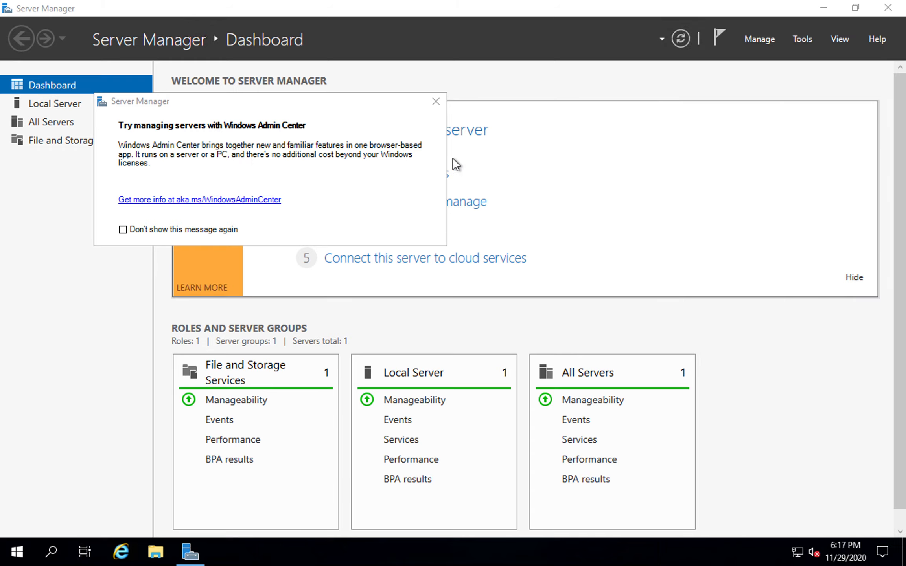
{"action": "left_click", "coordinate": [434, 102]}
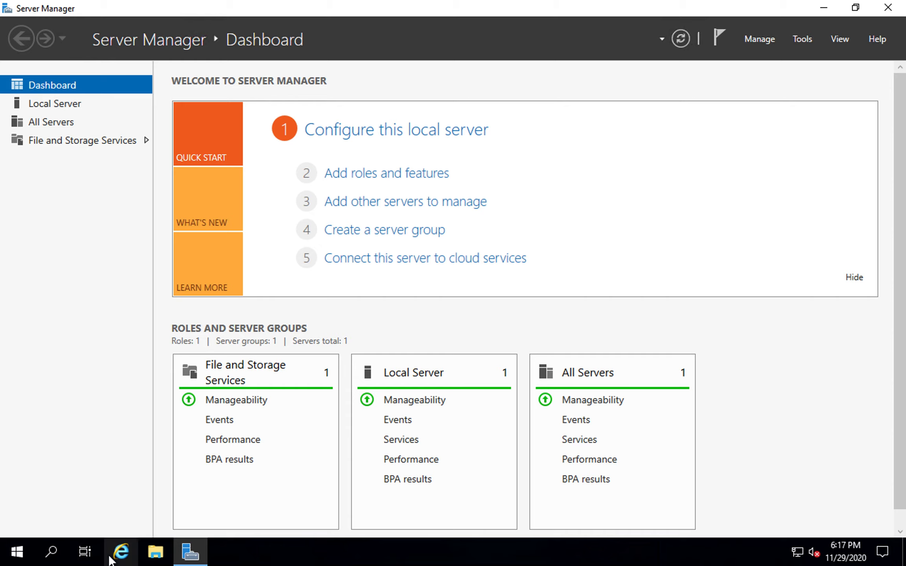
Launch Internet Explorer on the remote virtual machine and bring Server Manager back to the front.
{"action": "mouse_move", "coordinate": [184, 552]}
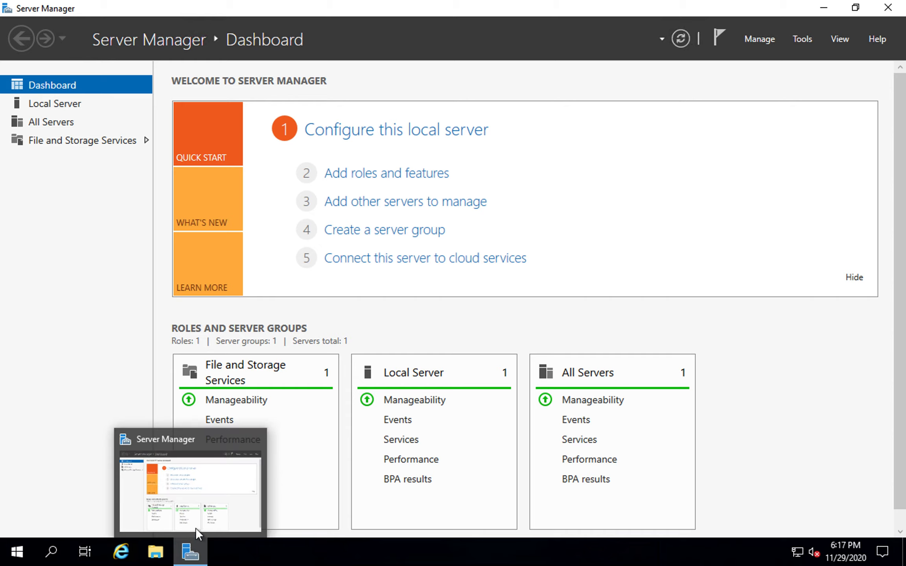
{"action": "left_click", "coordinate": [129, 556]}
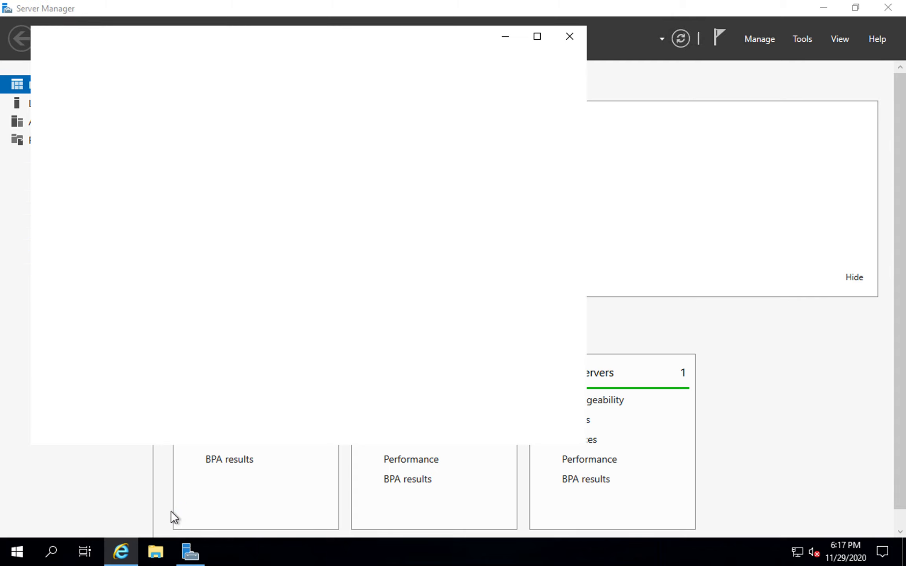
{"action": "left_click", "coordinate": [730, 192]}
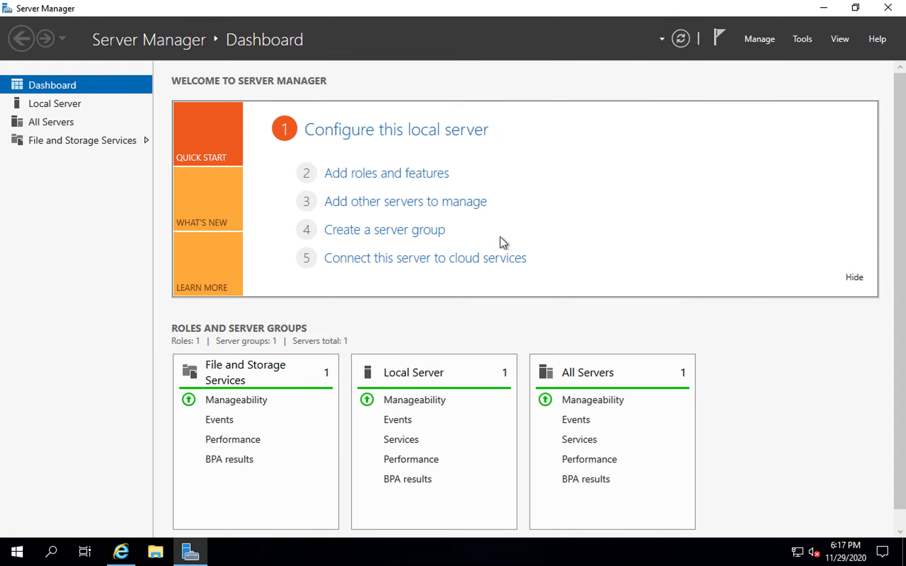
Turn off IE Enhanced Security Configuration for both Administrators and Users in the Local Server properties.
{"action": "left_click", "coordinate": [52, 102]}
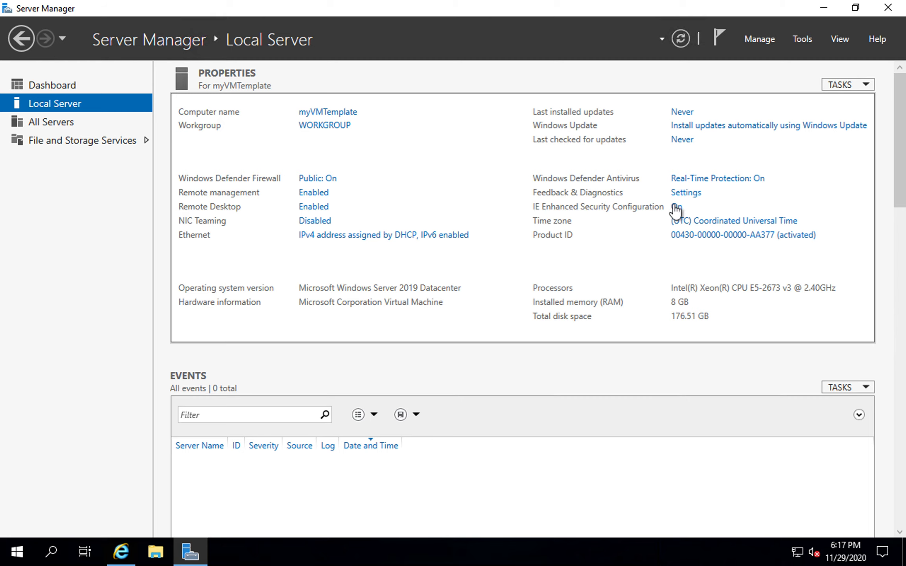
{"action": "left_click", "coordinate": [675, 209]}
{"action": "left_click", "coordinate": [369, 256]}
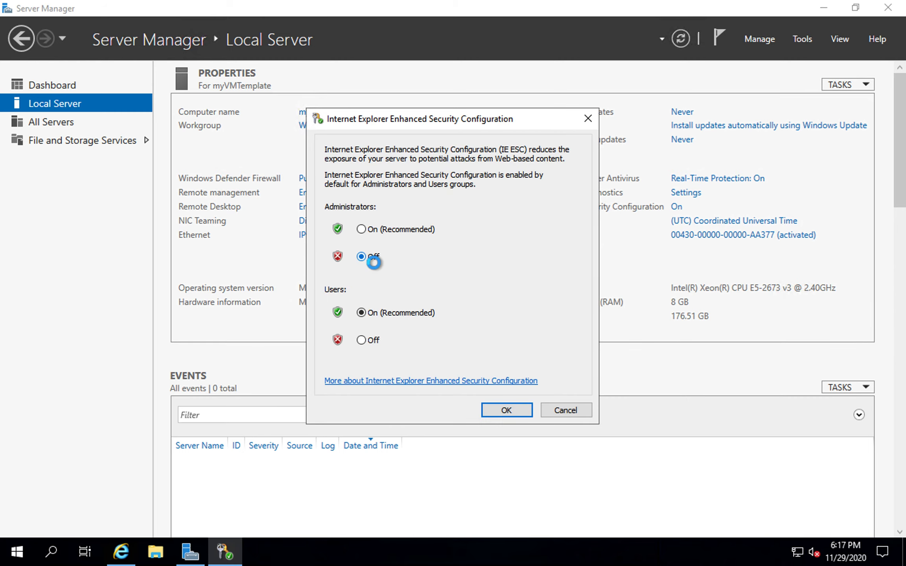
{"action": "left_click", "coordinate": [365, 339]}
{"action": "left_click", "coordinate": [502, 409]}
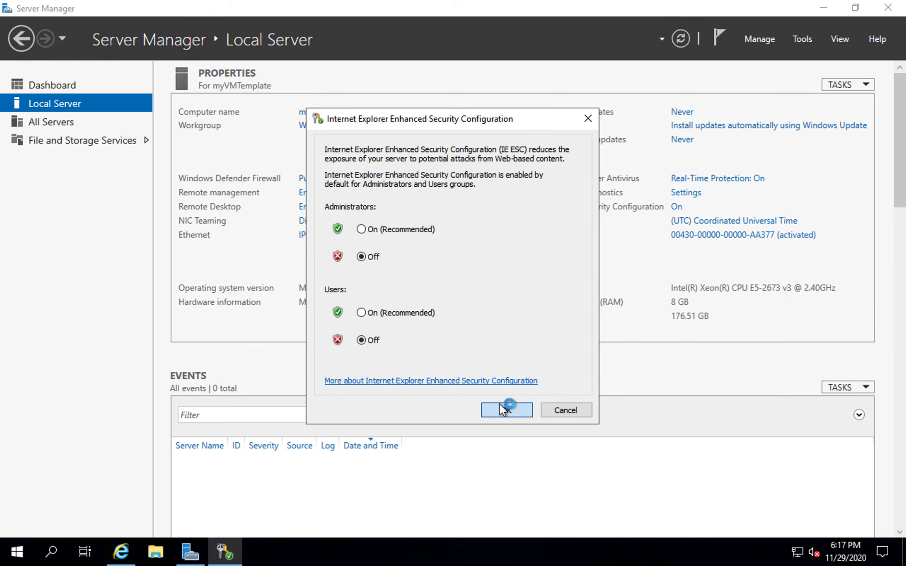
{"action": "key", "text": "super+Tab"}
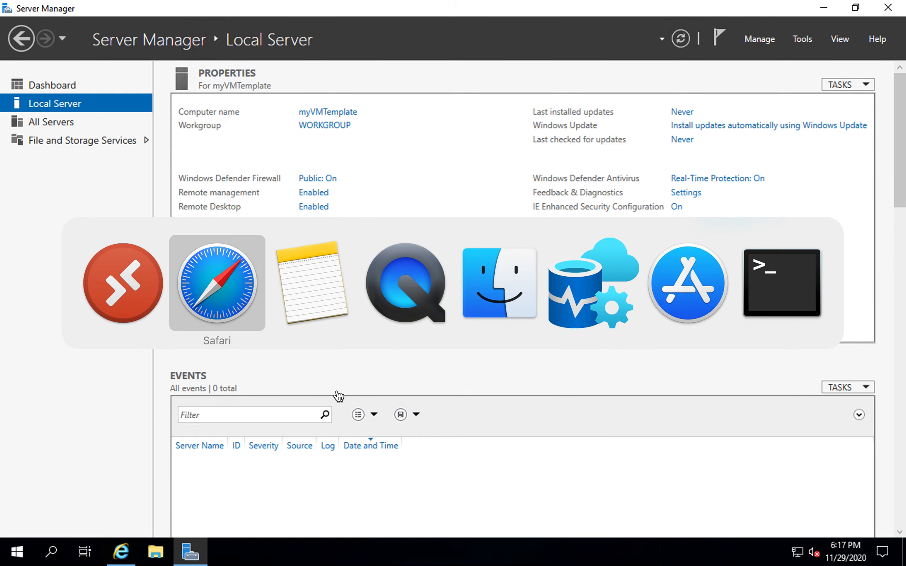
{"action": "key", "text": "super+Tab"}
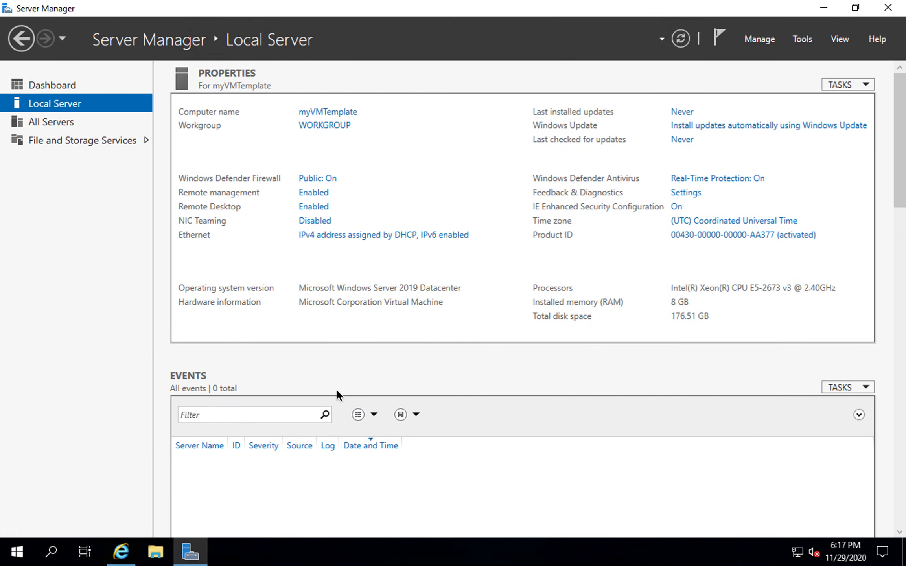
Load google.com in Internet Explorer using the recommended settings, dismiss the blocked-content warning, and close the browser.
{"action": "left_click", "coordinate": [131, 559]}
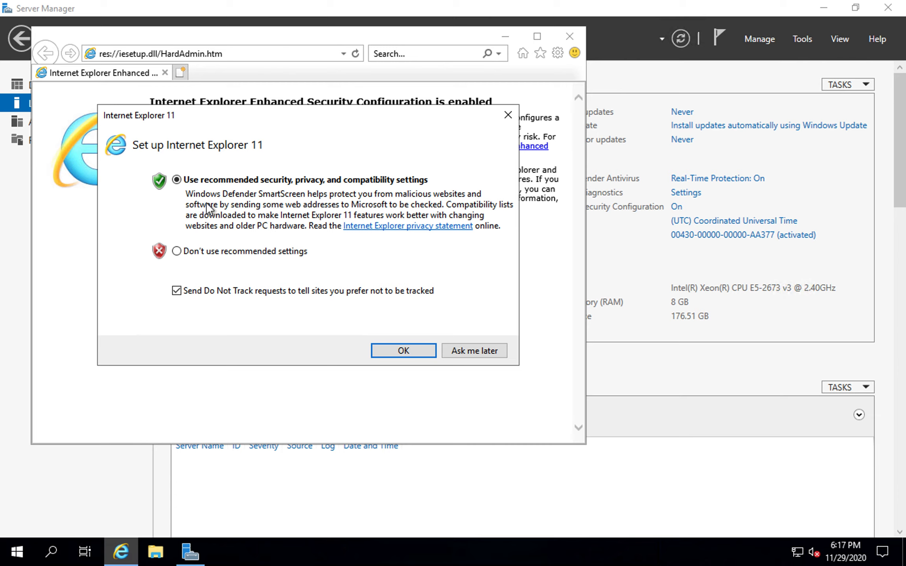
{"action": "left_click", "coordinate": [394, 348]}
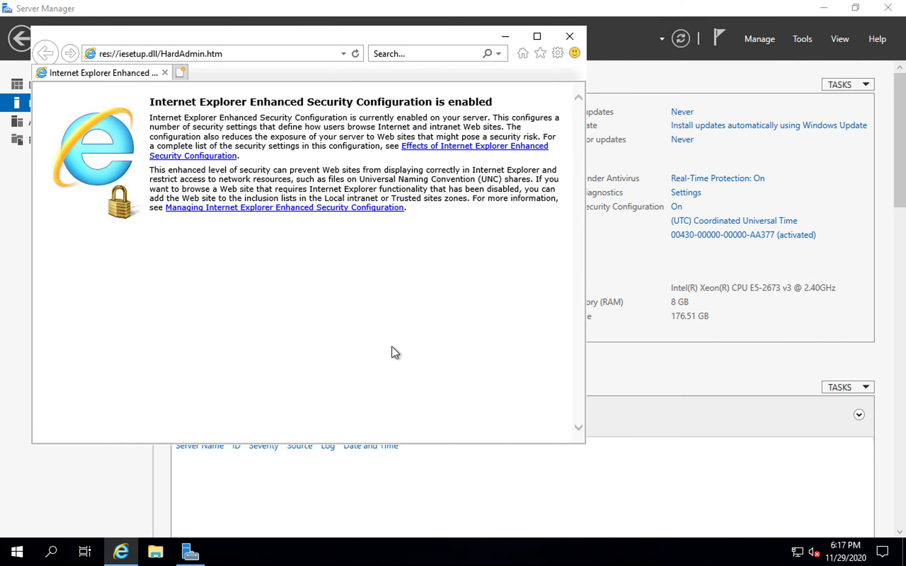
{"action": "left_click", "coordinate": [258, 52]}
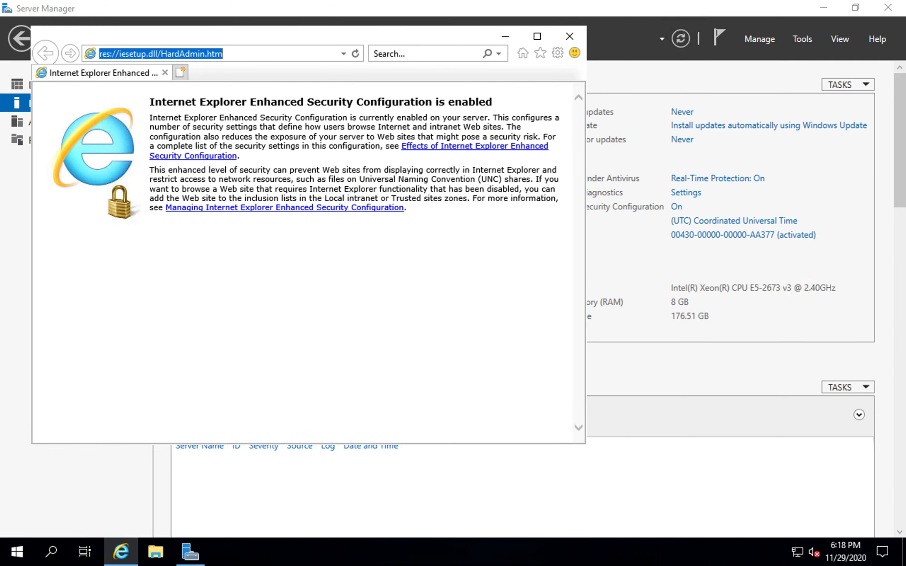
{"action": "type", "text": "gogle.com"}
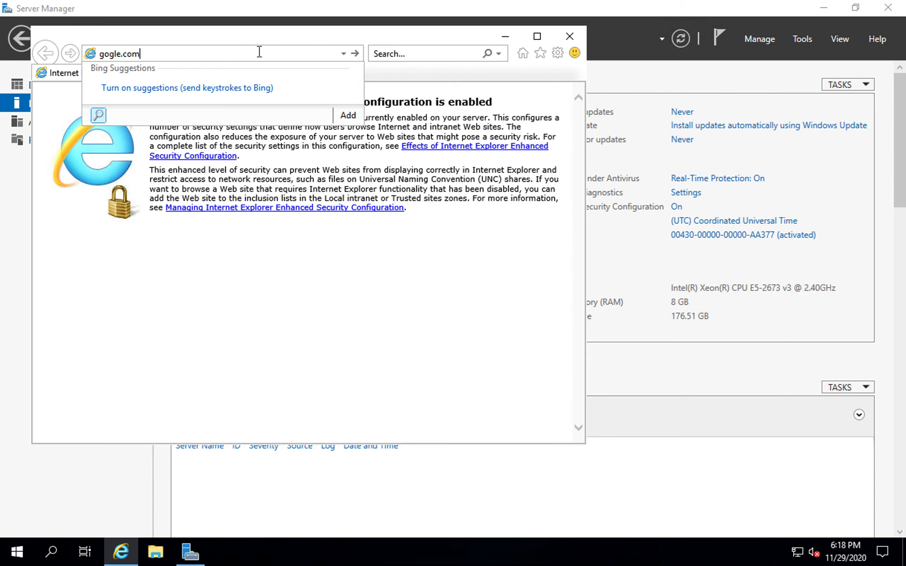
{"action": "key", "text": "Return"}
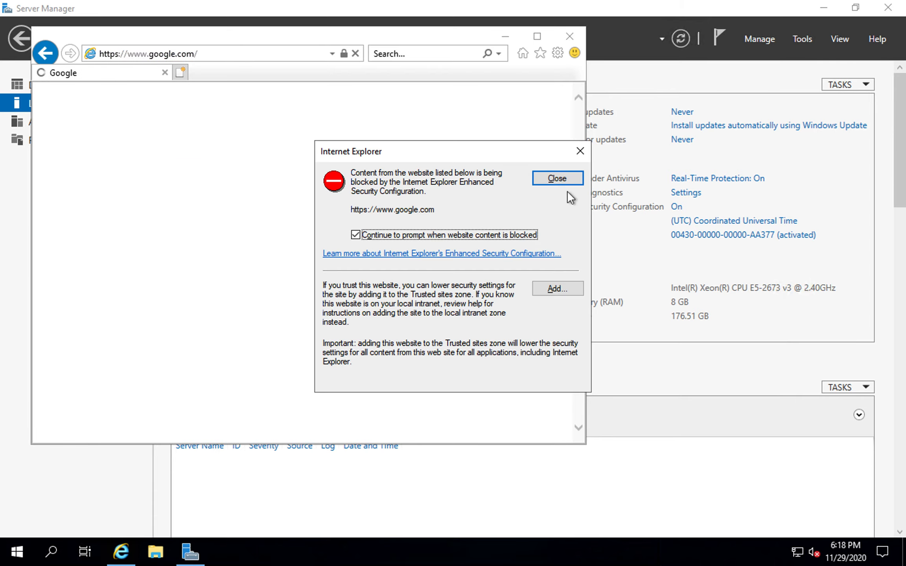
{"action": "left_click", "coordinate": [557, 179]}
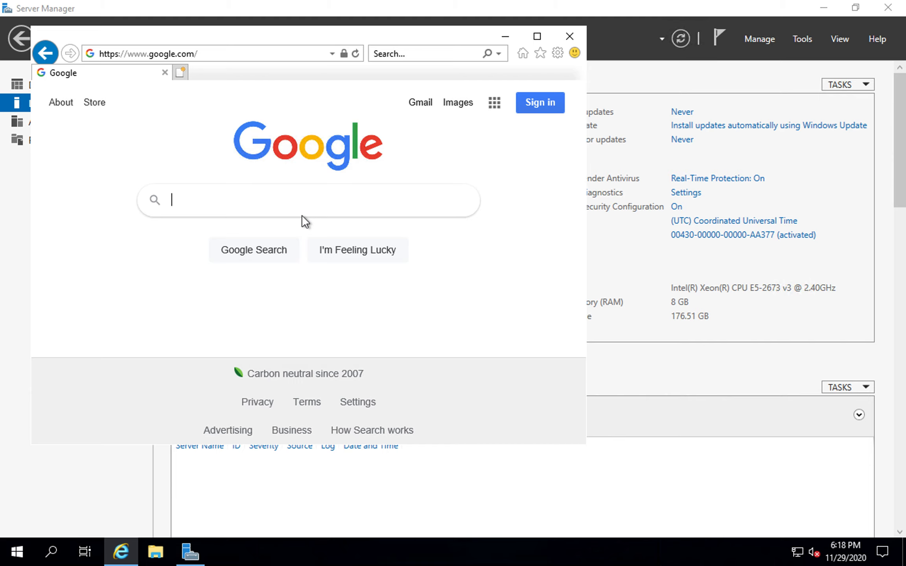
{"action": "left_click", "coordinate": [566, 35]}
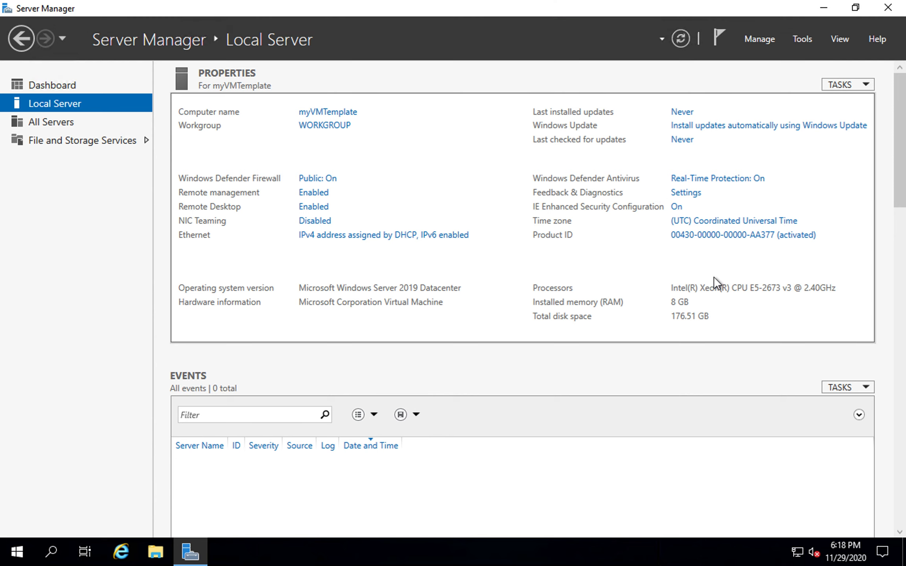
Switch to the GitHub walkthrough in Safari and highlight "Delete resource group" in the cost-avoidance note.
{"action": "key", "text": "ctrl+Left"}
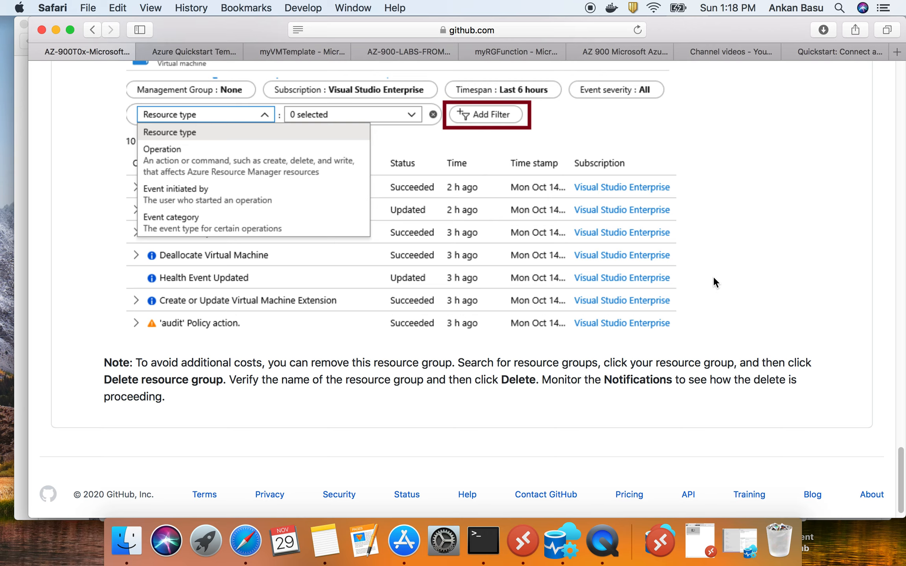
{"action": "left_click", "coordinate": [206, 384]}
{"action": "left_click_drag", "start_coordinate": [223, 380], "coordinate": [102, 379]}
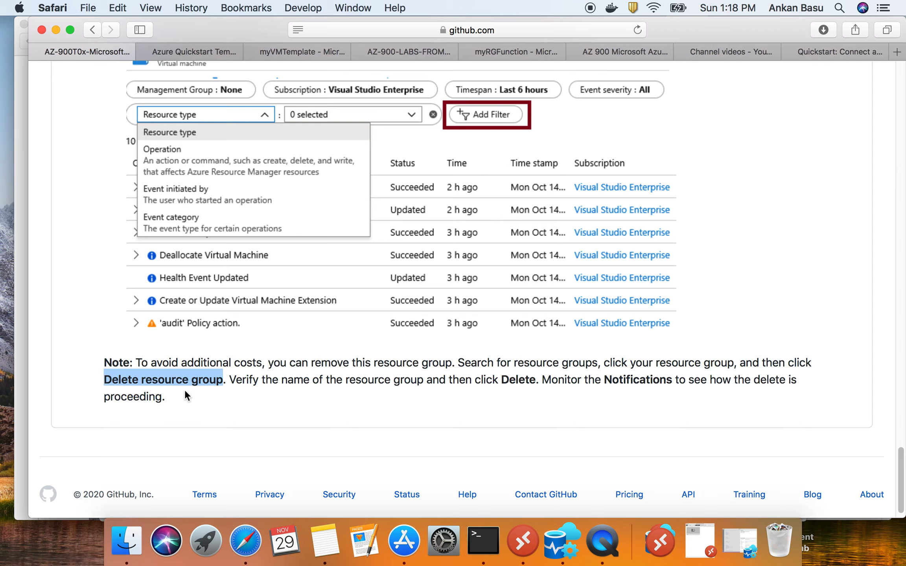
Open the myRGTemplate resource group from the myVMTemplate overview in the Azure portal.
{"action": "left_click", "coordinate": [292, 50]}
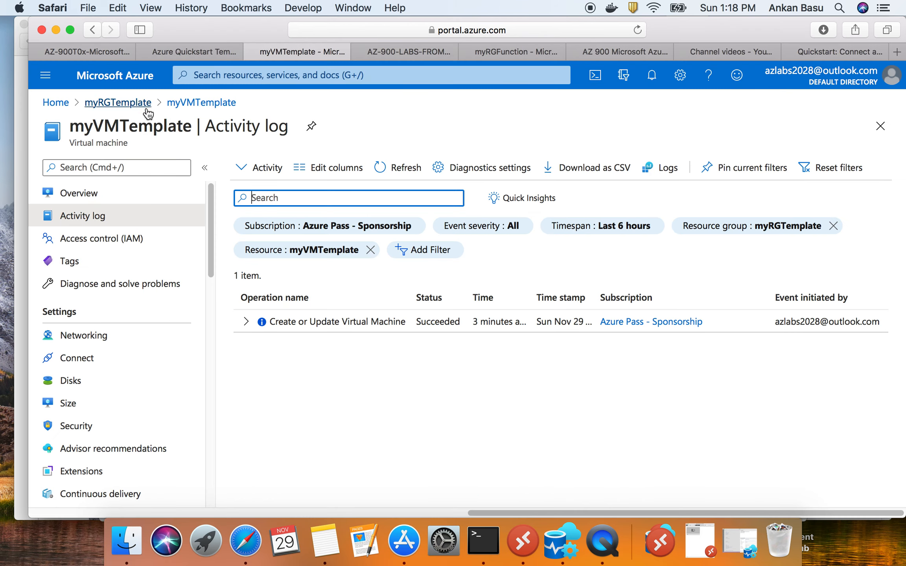
{"action": "left_click", "coordinate": [201, 105]}
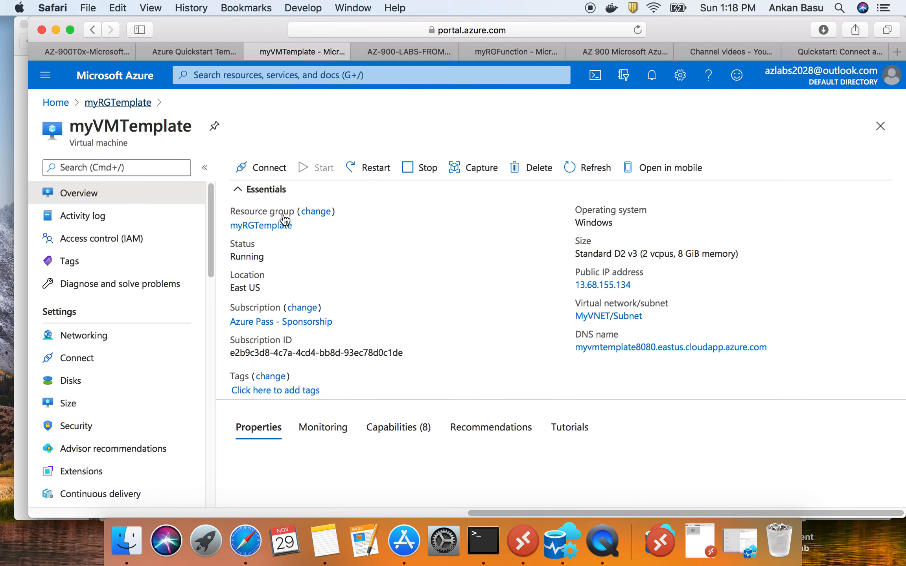
{"action": "left_click", "coordinate": [280, 225]}
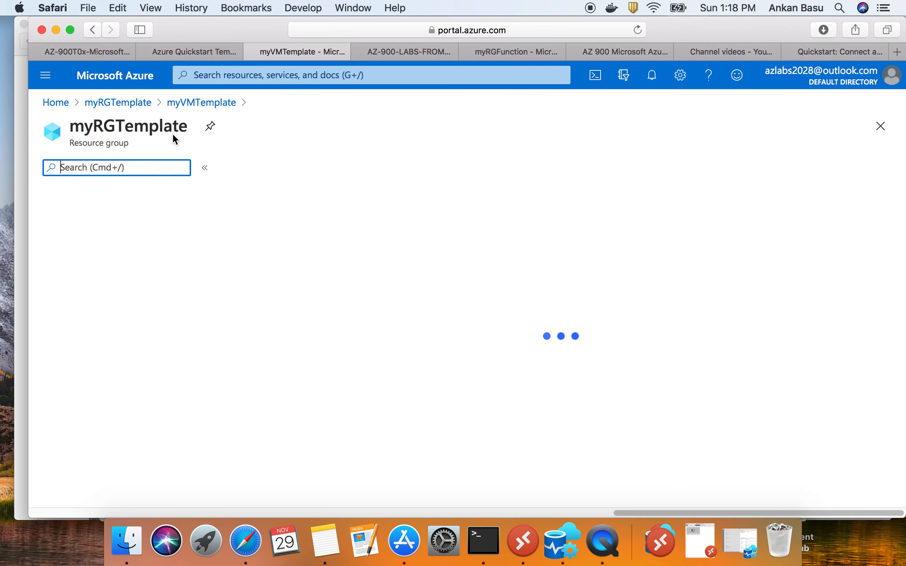
Copy the resource group name myRGTemplate from the page heading.
{"action": "left_click", "coordinate": [117, 144]}
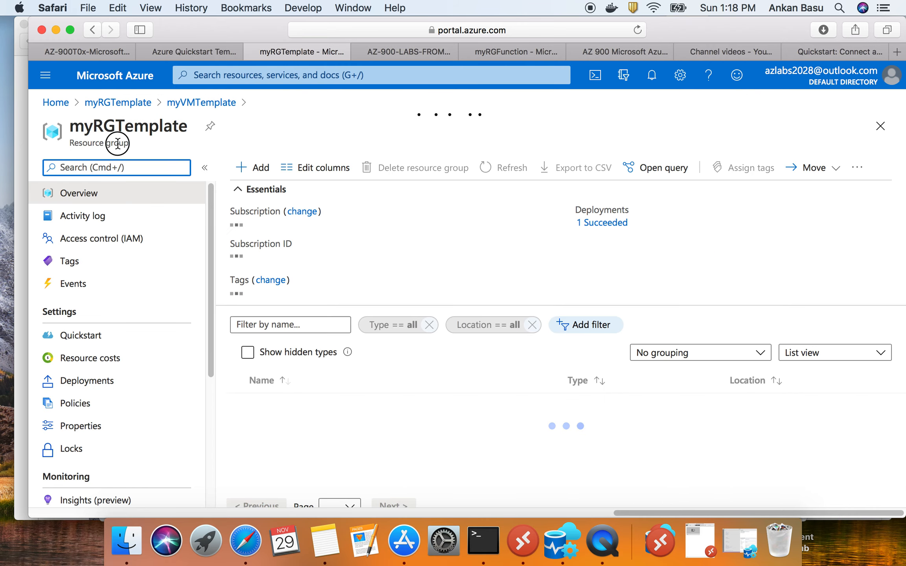
{"action": "left_click", "coordinate": [167, 128]}
{"action": "double_click", "coordinate": [167, 128]}
{"action": "triple_click", "coordinate": [172, 130]}
{"action": "left_click", "coordinate": [186, 129]}
{"action": "left_click", "coordinate": [127, 123]}
{"action": "left_click_drag", "start_coordinate": [127, 123], "coordinate": [78, 129]}
{"action": "left_click", "coordinate": [81, 126]}
{"action": "left_click_drag", "start_coordinate": [187, 127], "coordinate": [72, 126]}
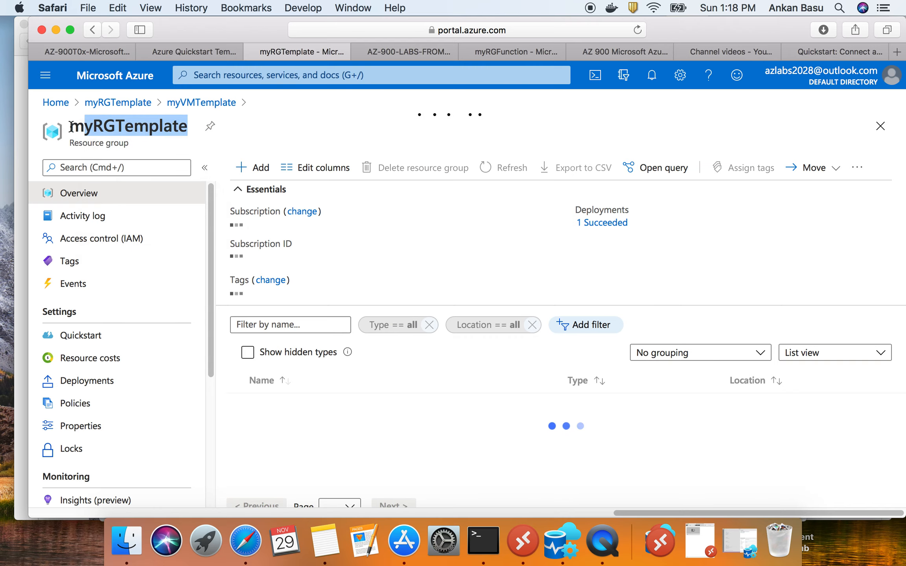
{"action": "left_click", "coordinate": [72, 126]}
{"action": "mouse_move", "coordinate": [74, 126]}
{"action": "left_mouse_down"}
{"action": "mouse_move", "coordinate": [186, 125]}
{"action": "mouse_move", "coordinate": [61, 125]}
{"action": "left_mouse_up"}
{"action": "left_click", "coordinate": [110, 124]}
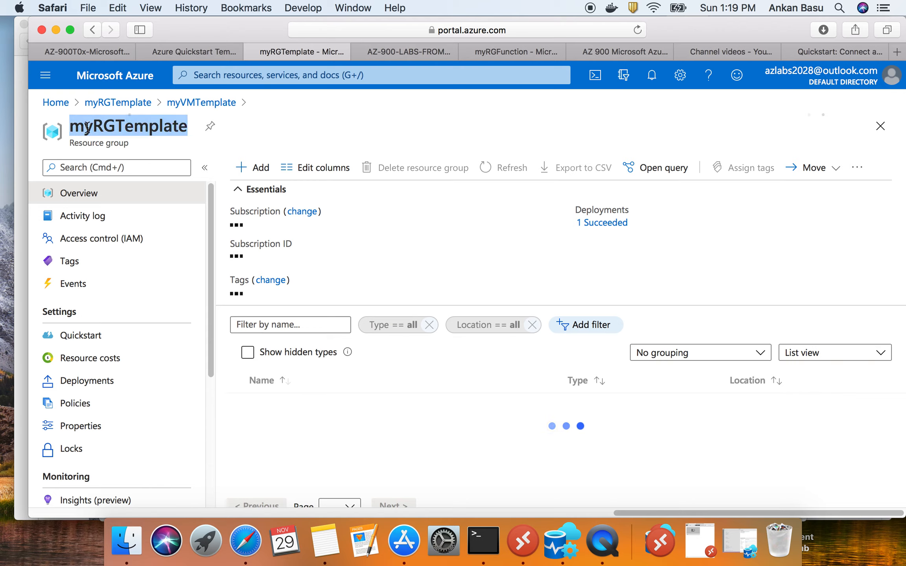
{"action": "right_click", "coordinate": [88, 126]}
{"action": "left_click", "coordinate": [128, 169]}
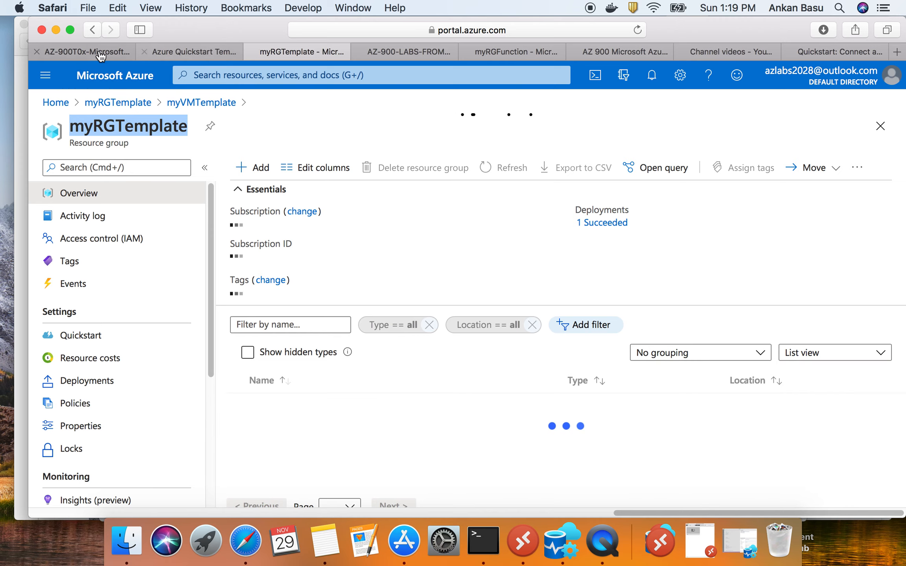
Close the Azure Quickstart Templates page and return to the myRGTemplate resource group.
{"action": "left_click", "coordinate": [204, 59]}
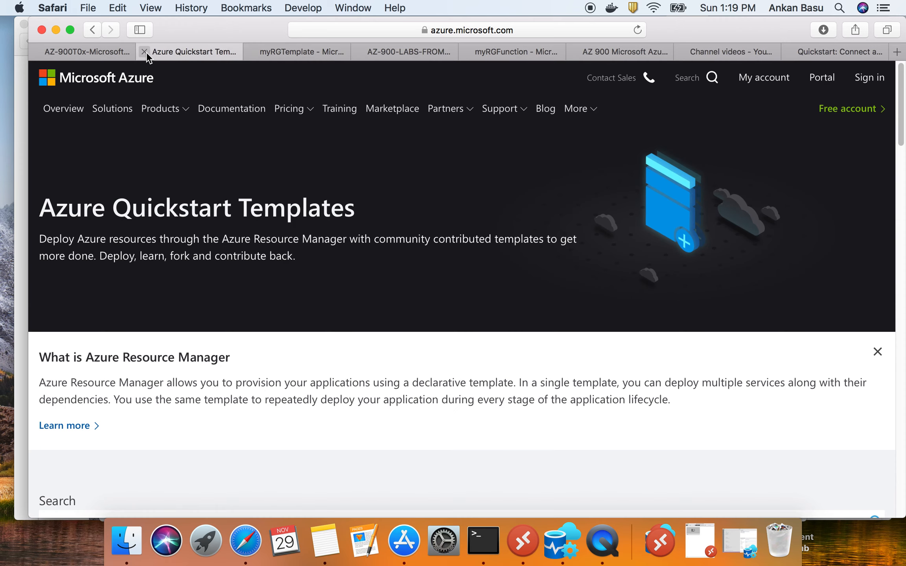
{"action": "left_click", "coordinate": [147, 52]}
{"action": "left_click", "coordinate": [88, 50]}
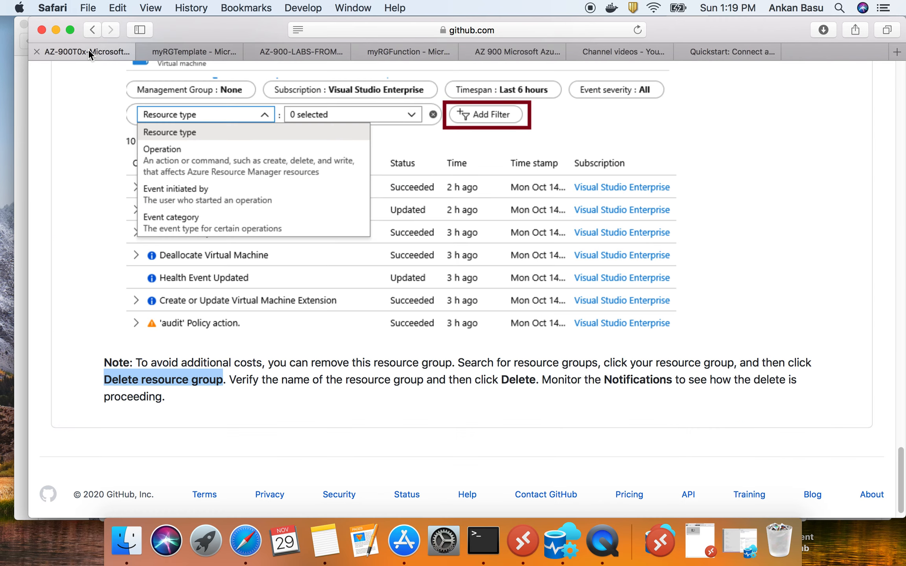
{"action": "left_click", "coordinate": [223, 52]}
{"action": "left_click", "coordinate": [420, 175]}
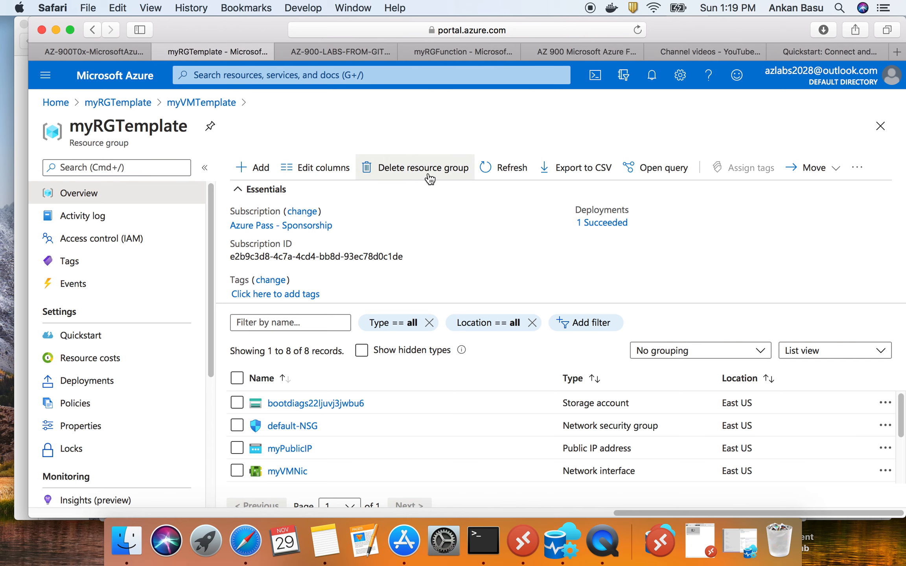
{"action": "left_click", "coordinate": [537, 217]}
{"action": "right_click", "coordinate": [537, 218]}
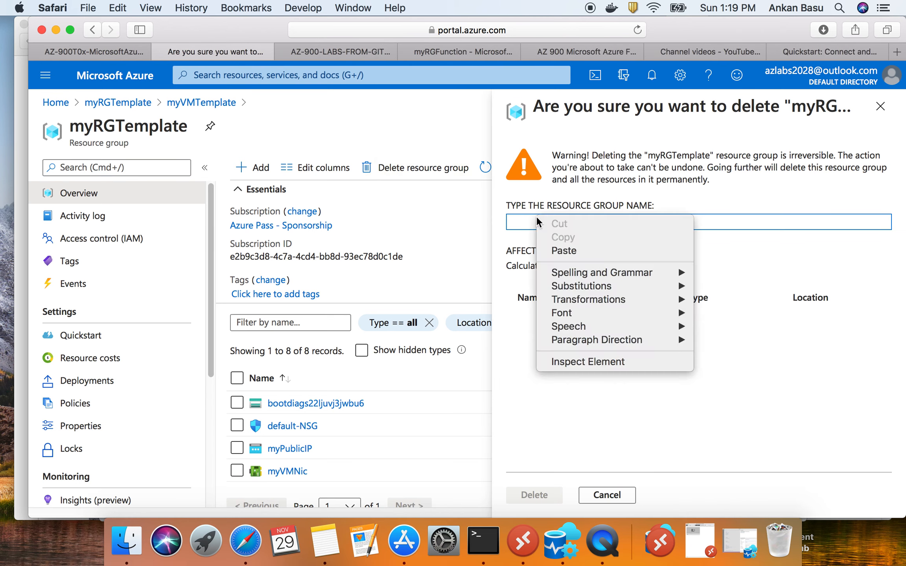
{"action": "left_click", "coordinate": [562, 251]}
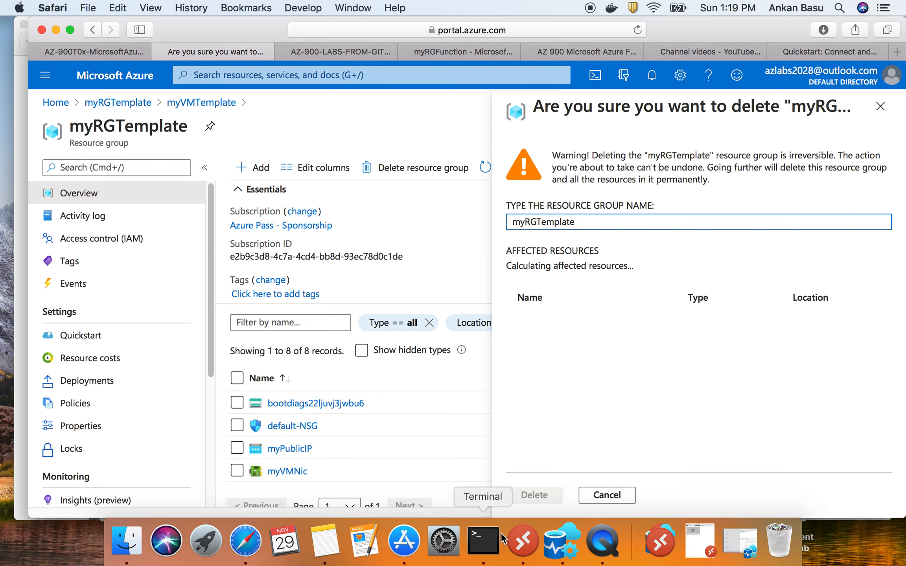
{"action": "left_click", "coordinate": [541, 490]}
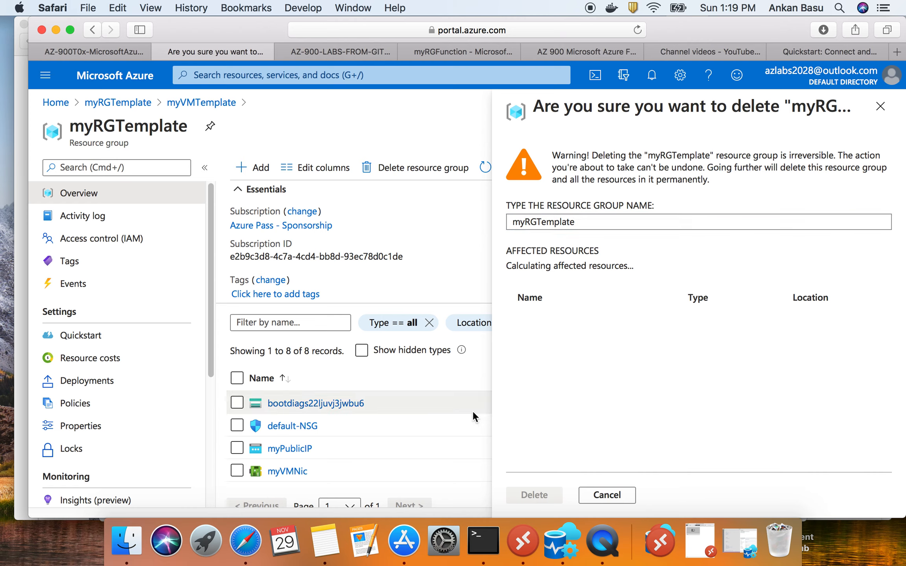
{"action": "left_click", "coordinate": [603, 223]}
{"action": "left_click", "coordinate": [542, 491]}
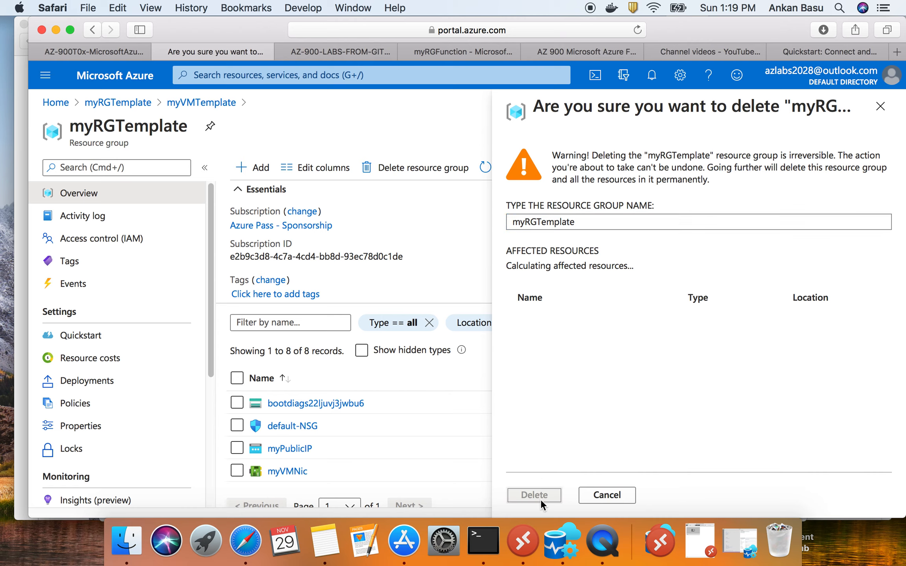
{"action": "left_click", "coordinate": [514, 224]}
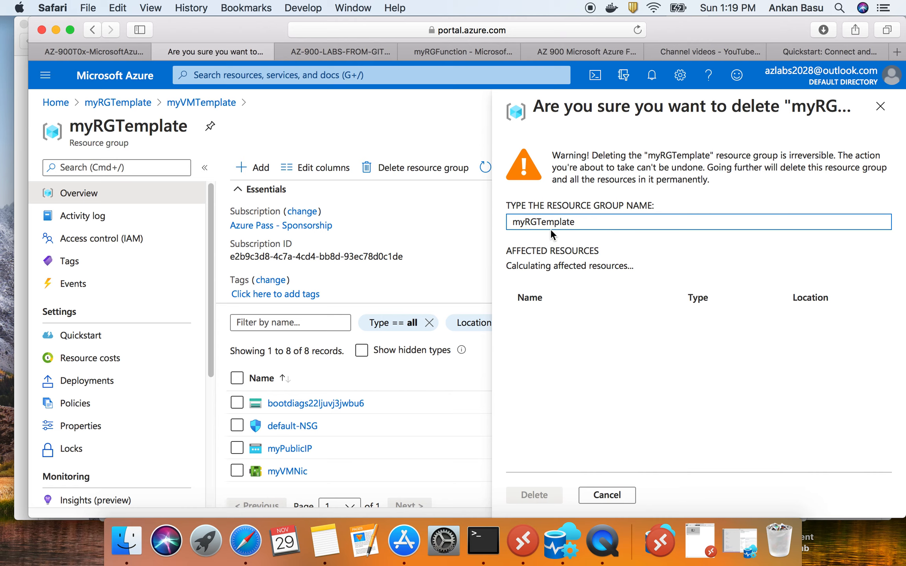
{"action": "left_click", "coordinate": [585, 402]}
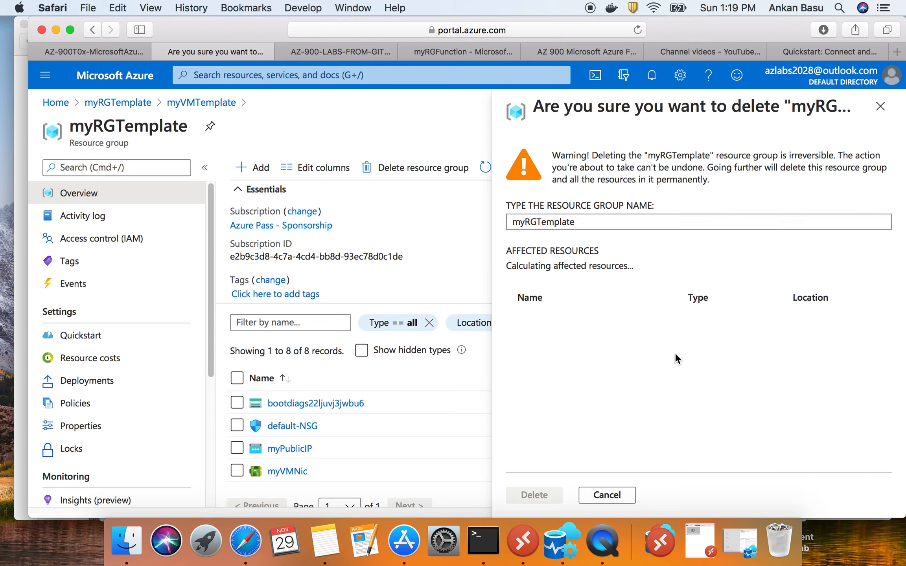
{"action": "left_click", "coordinate": [591, 223]}
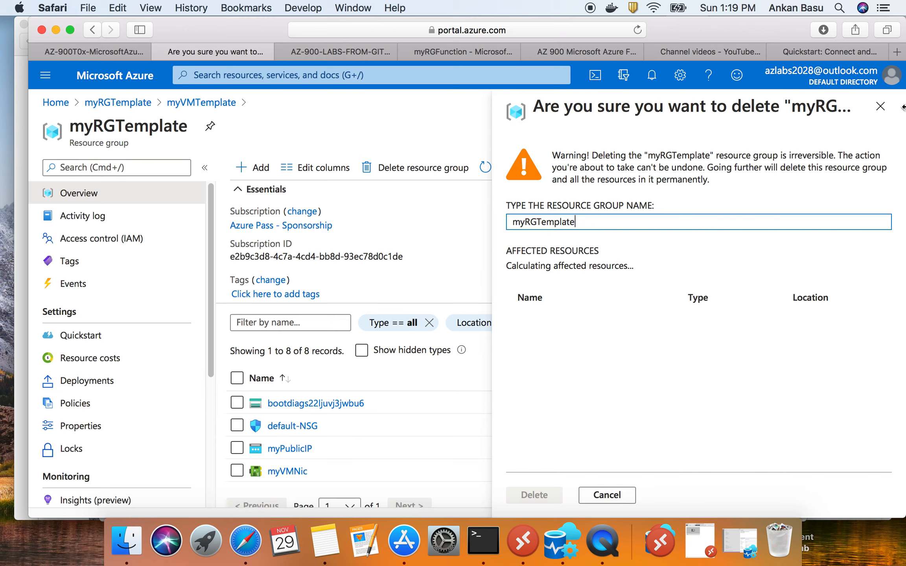
{"action": "left_click", "coordinate": [880, 106]}
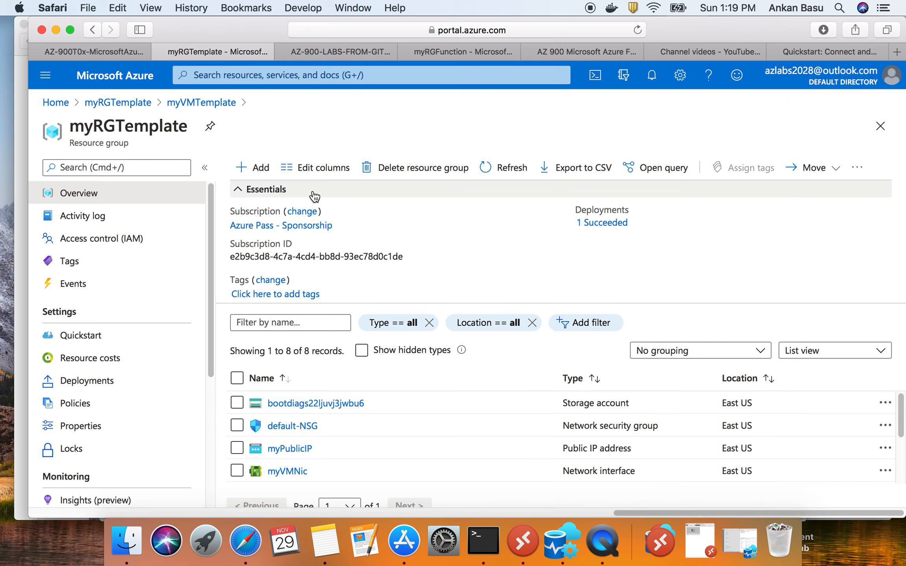
Delete the resource group with all its resources, entering myRGTemplate as the confirmation name.
{"action": "left_click", "coordinate": [406, 181]}
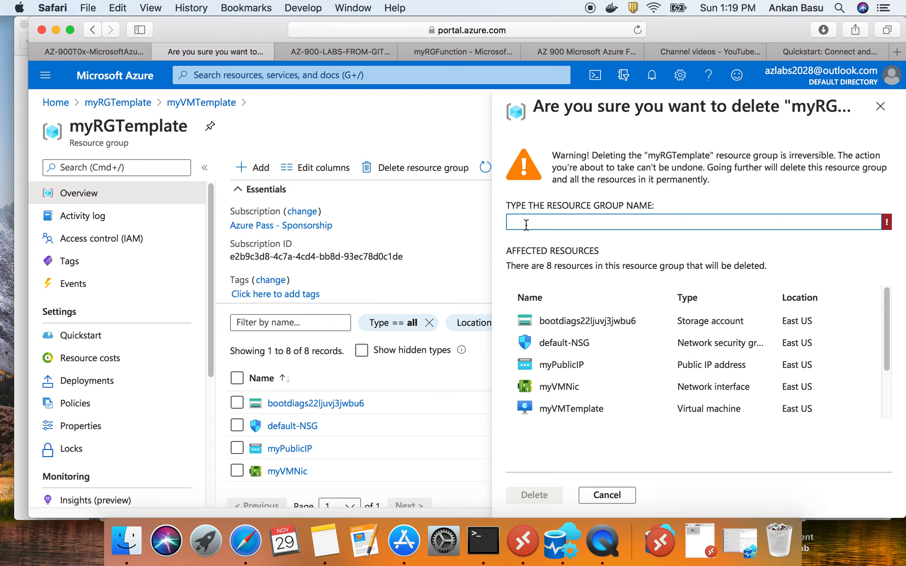
{"action": "key", "text": "super+v"}
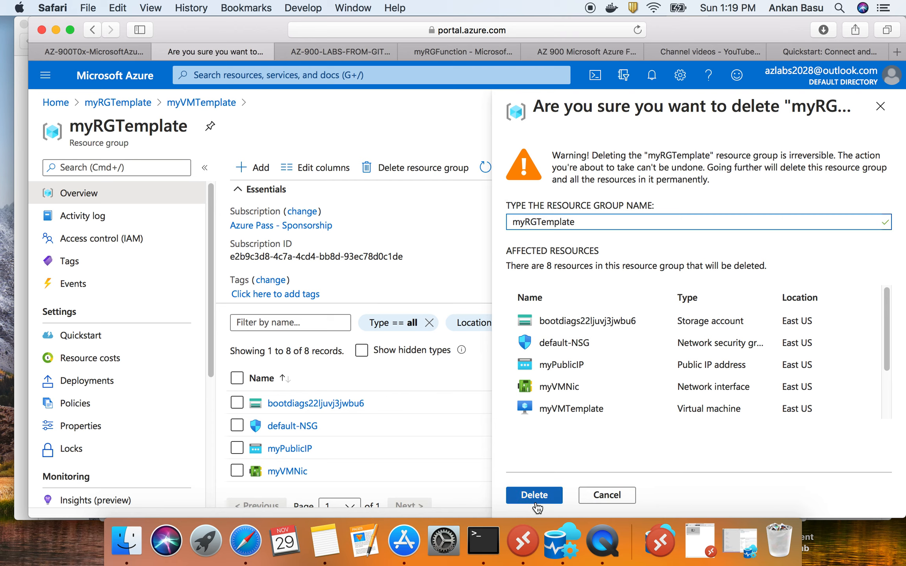
{"action": "left_click", "coordinate": [540, 501]}
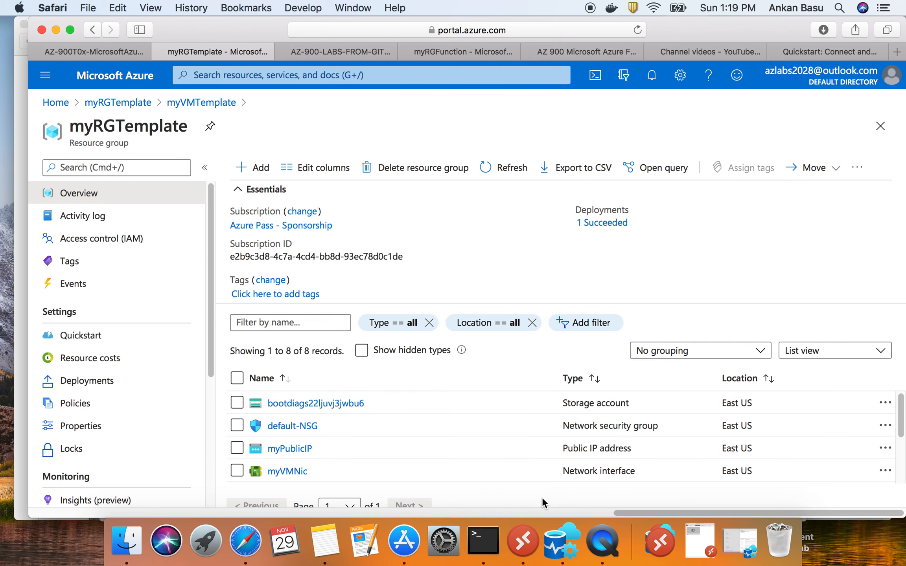